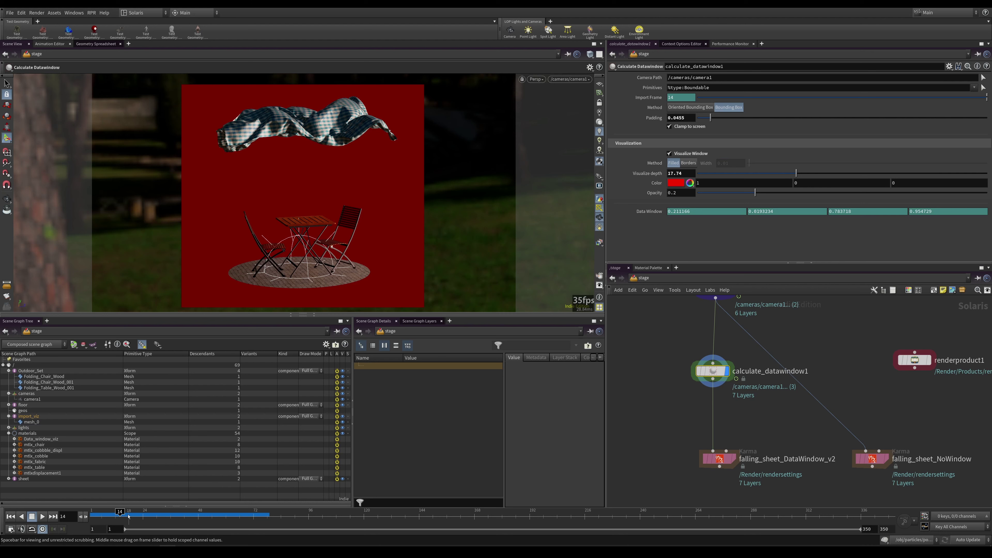
Scrub through the timeline to preview the falling sheet animation.
drag(123, 515, 173, 518)
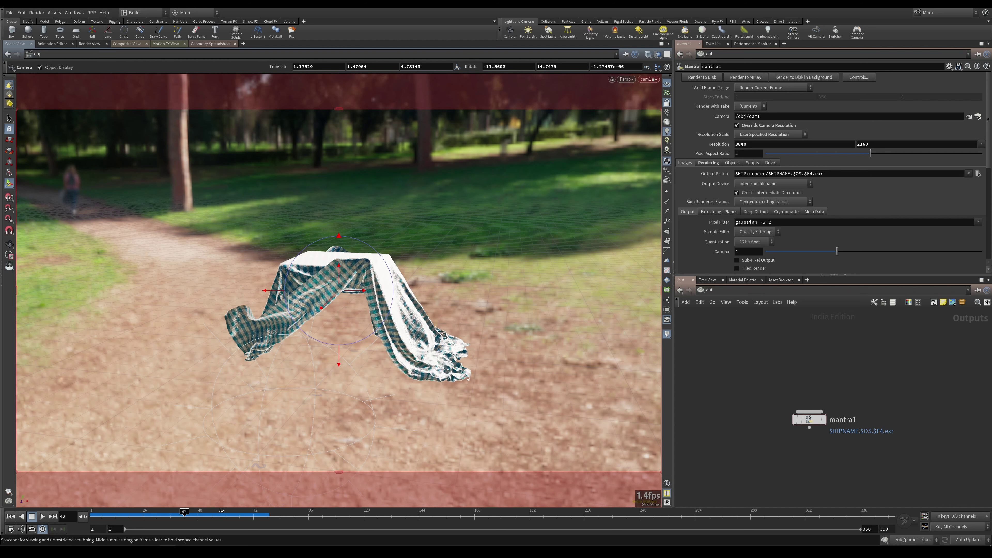
drag(143, 517, 182, 516)
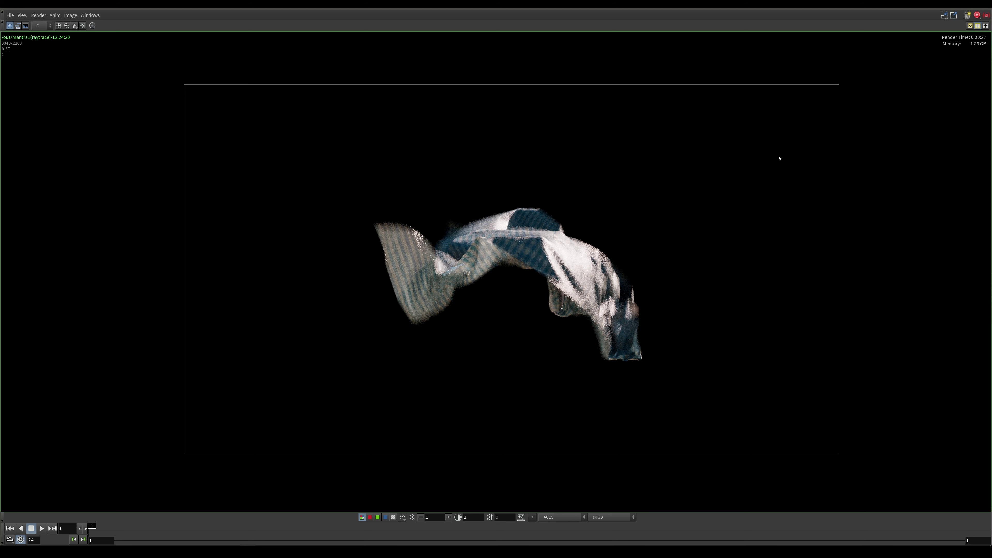
Set the crop mask of cam1 to the sheet object in its View settings.
click(977, 14)
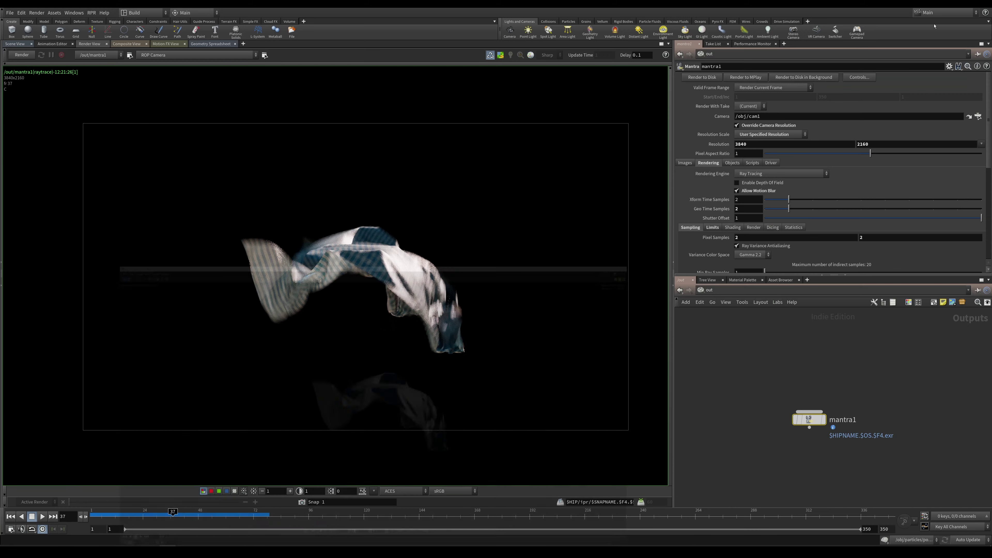
click(719, 291)
click(726, 328)
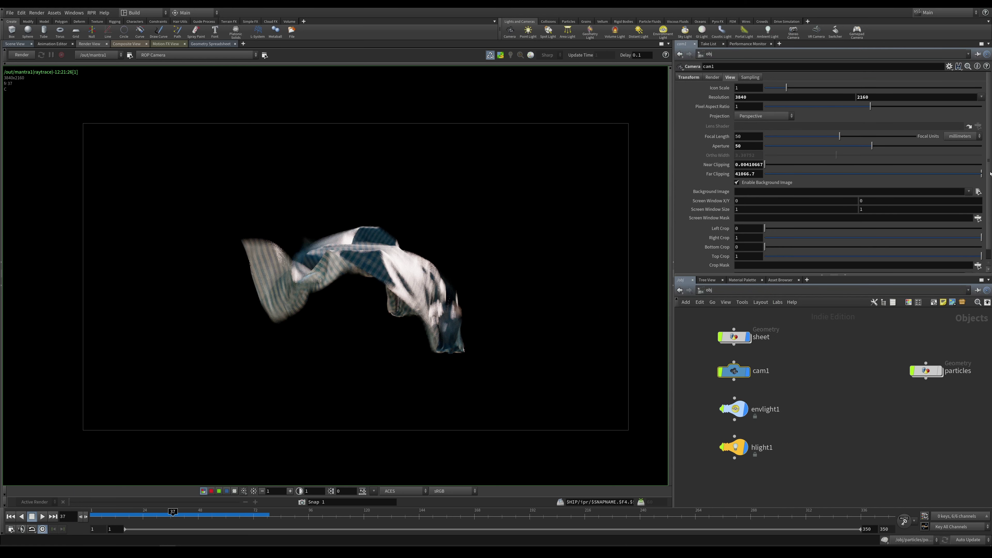
scroll(983, 266, down, 1)
click(980, 265)
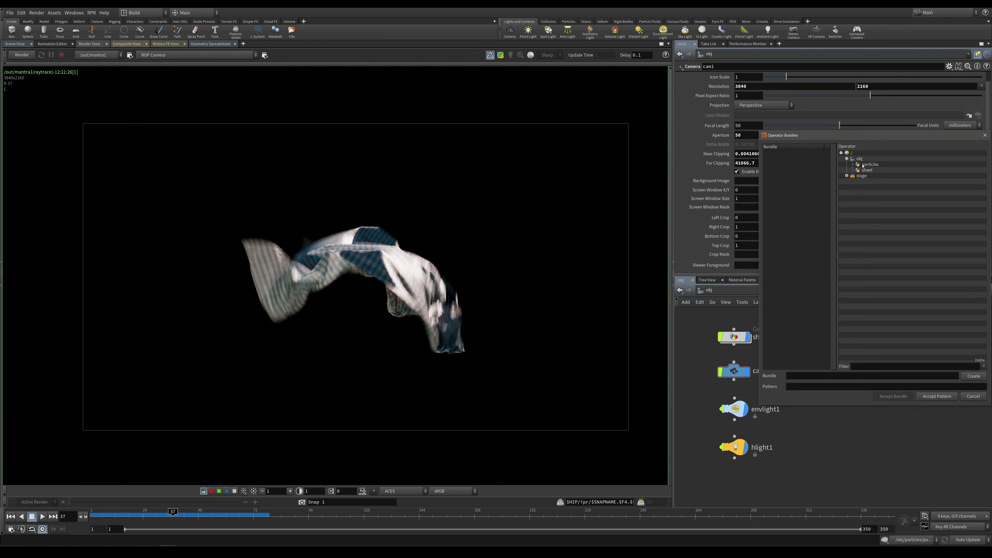
click(869, 170)
click(937, 396)
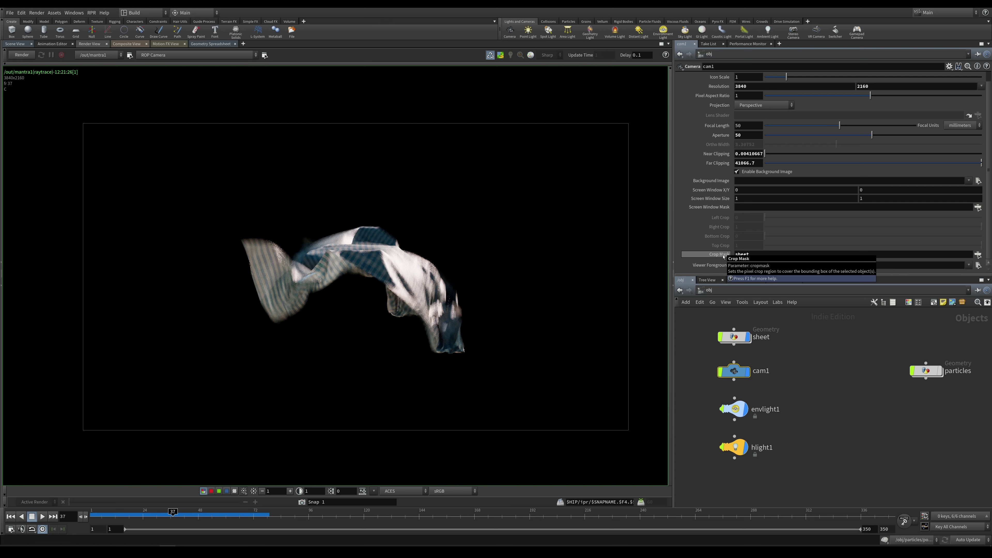
Render the current frame from the mantra1 output node to MPlay and compare it with the previous render.
click(707, 289)
click(734, 336)
click(743, 78)
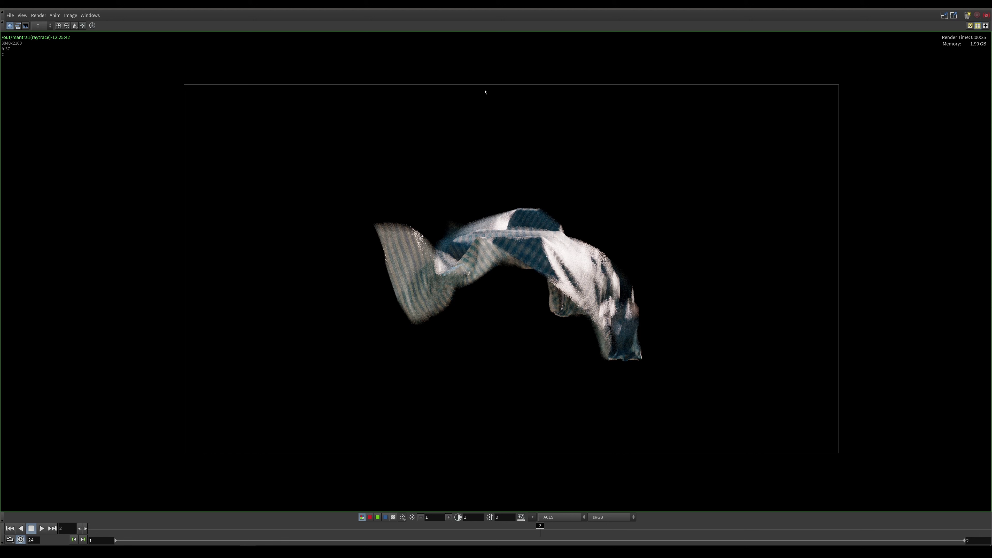
drag(541, 529, 499, 489)
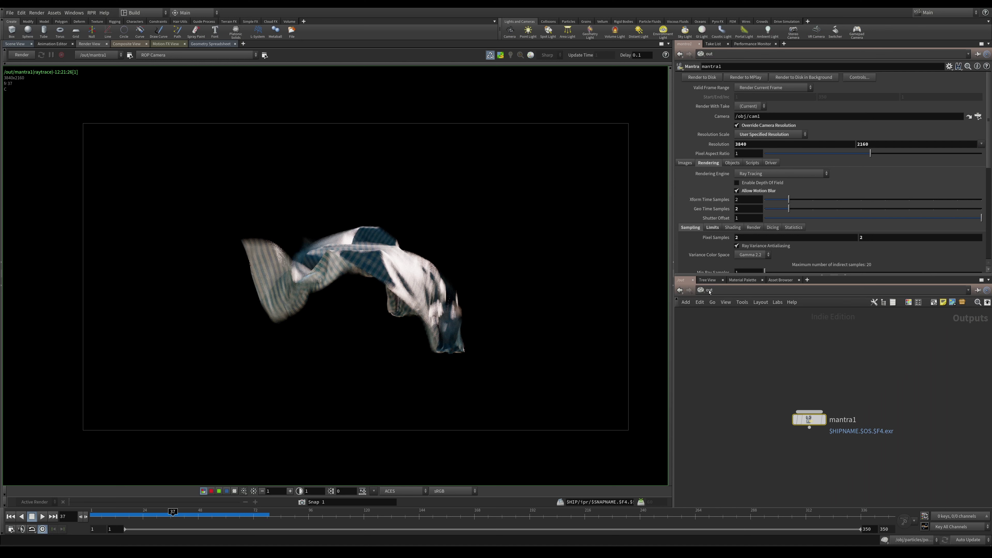
Enable the Screen Window parameter in the Karma settings of the Solaris camera1 node with Set or Create.
click(709, 291)
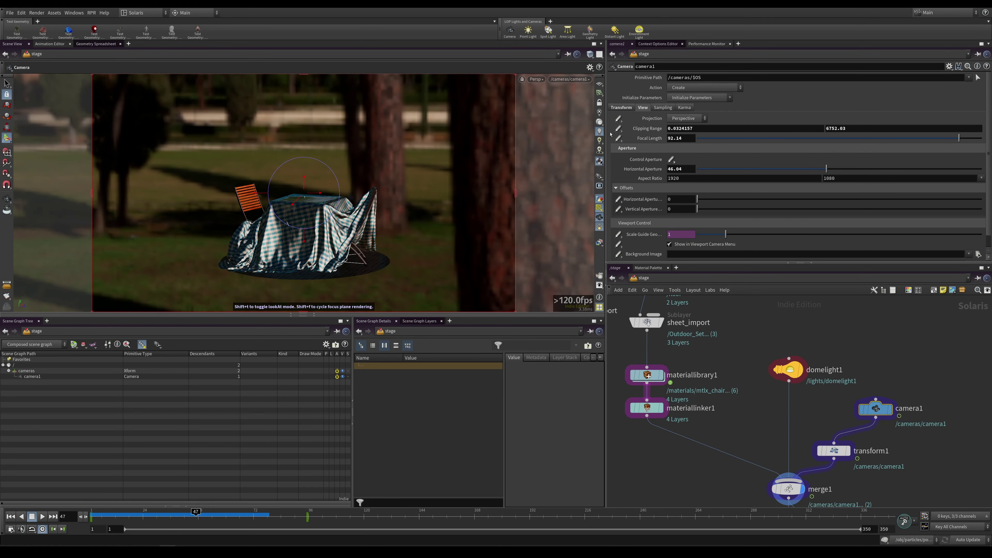
drag(988, 124, 990, 155)
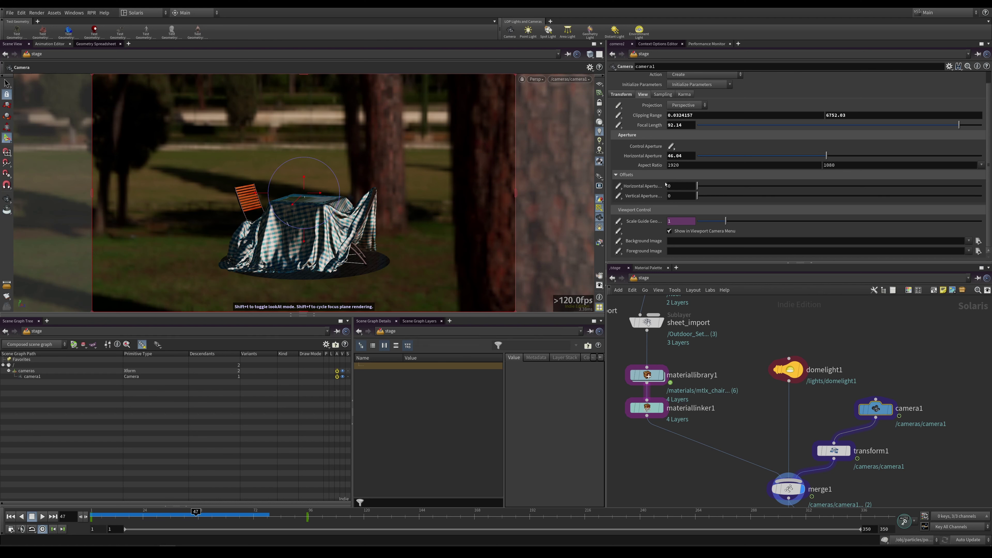
click(684, 95)
click(618, 125)
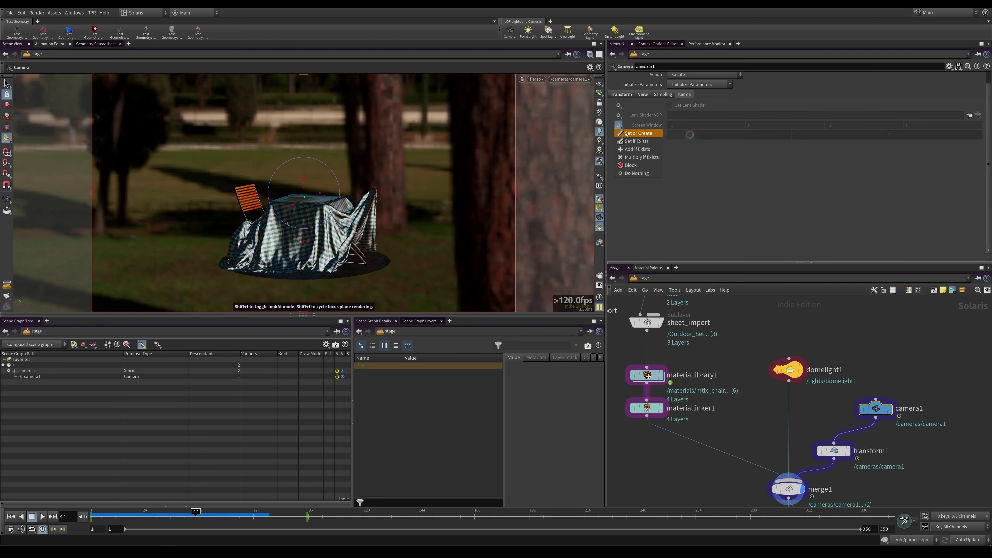
click(637, 134)
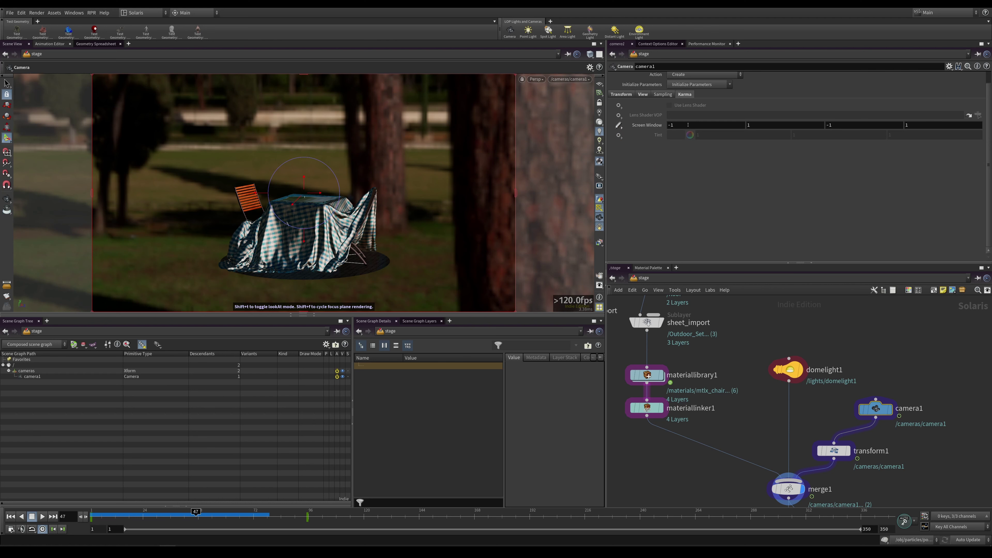
click(618, 135)
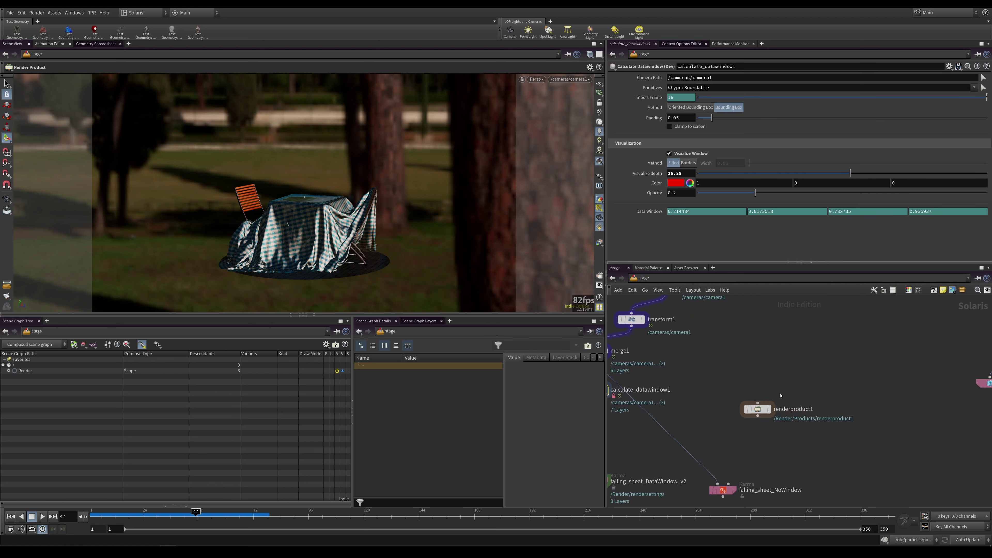
Add a Render Settings node below renderproduct1 and examine its Data Window NDC parameter.
click(758, 409)
drag(758, 409, 801, 391)
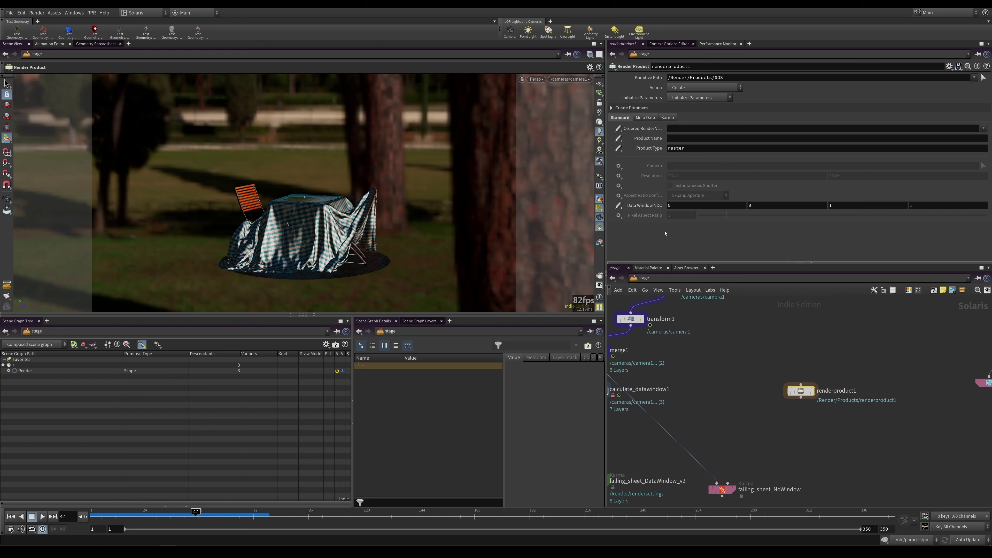
key(Tab)
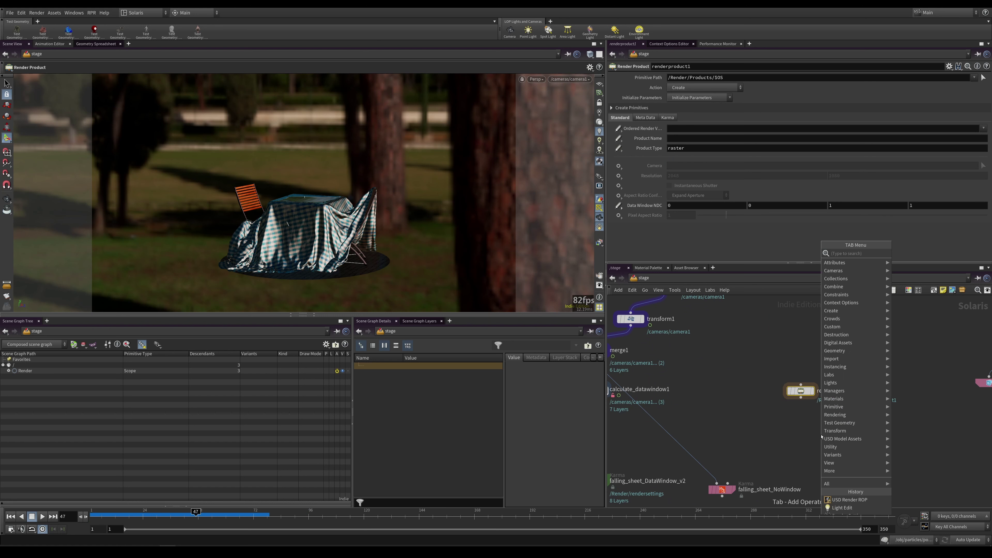
mouse_move(835, 415)
click(926, 270)
click(821, 434)
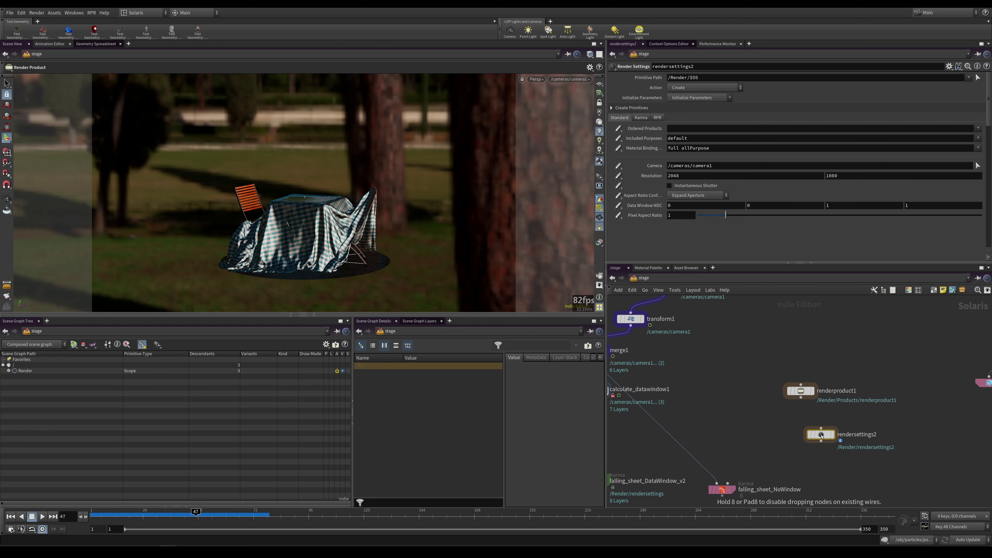
drag(821, 434, 792, 423)
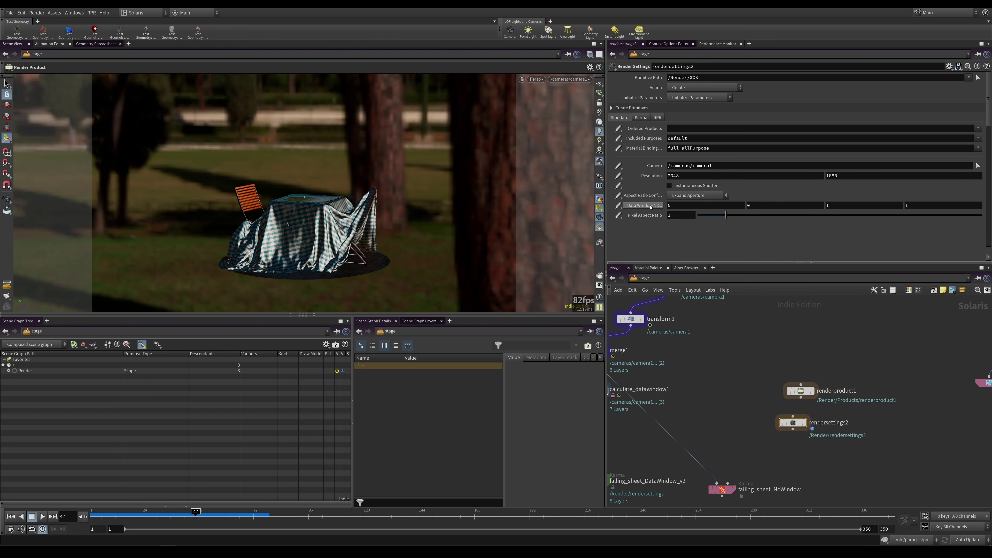
mouse_move(649, 206)
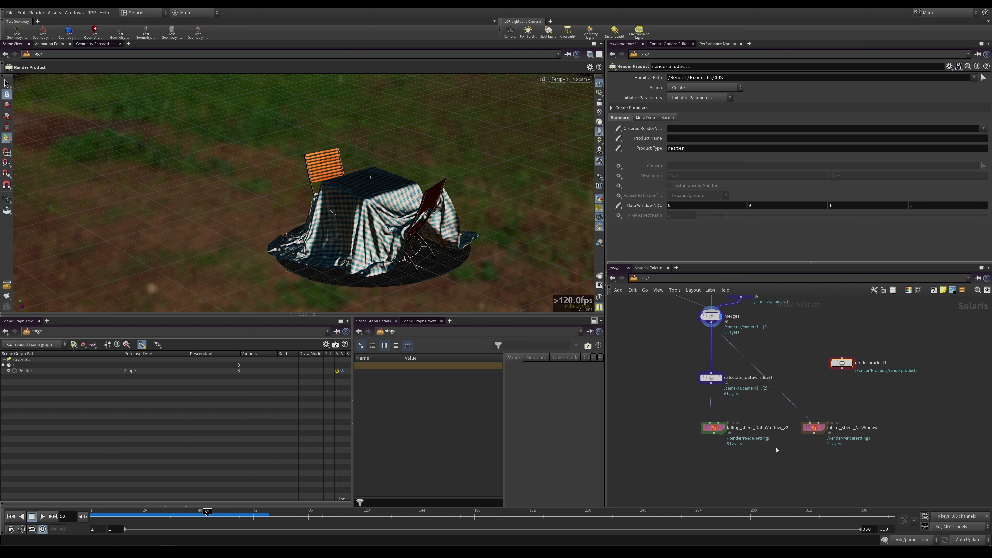
Examine the Data Window NDC parameter in the aspect ratio settings of the falling_sheet_NoWindow Karma node.
click(814, 428)
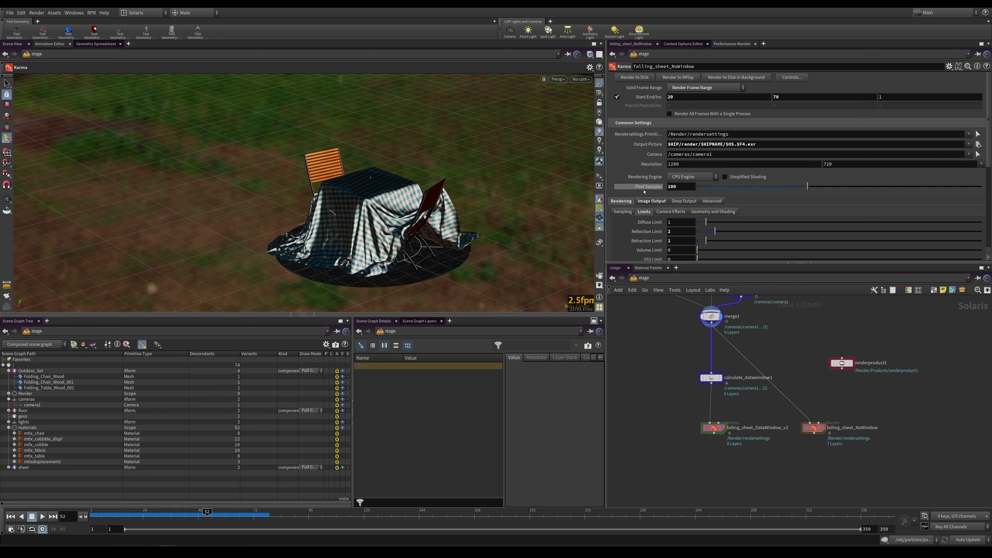
click(652, 201)
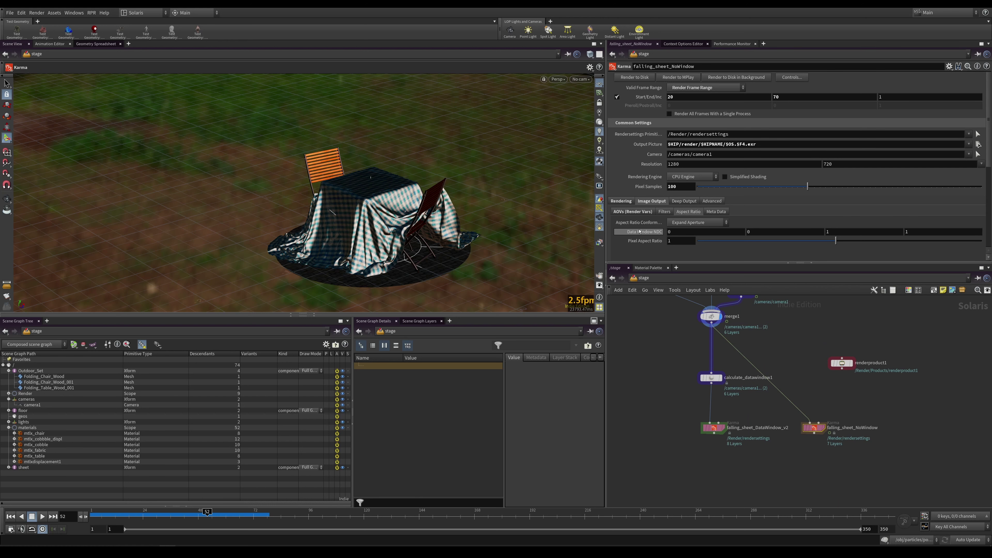
mouse_move(640, 232)
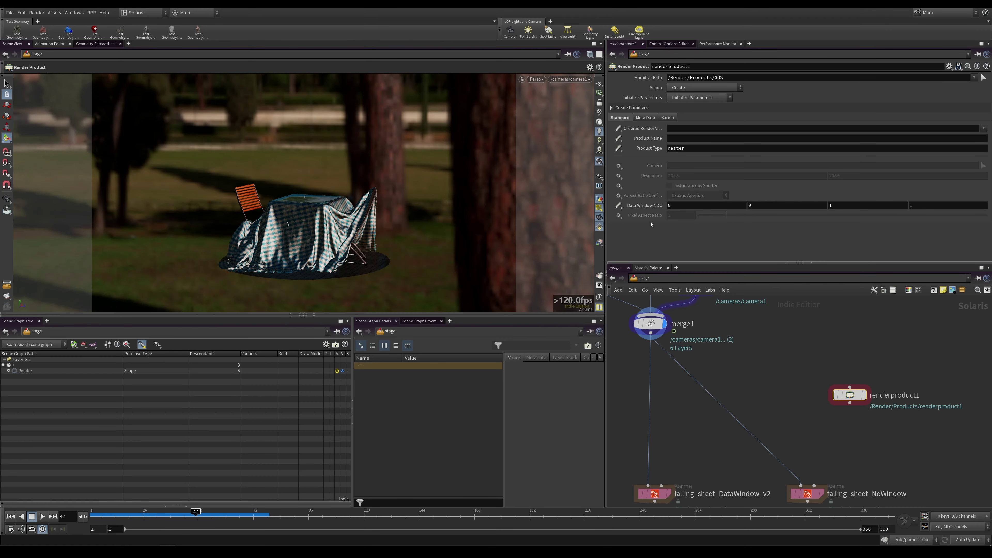
Add a Calculate Datawindow node and insert it on the wire between merge1 and falling_sheet_DataWindow_v2.
middle_drag(694, 441, 730, 382)
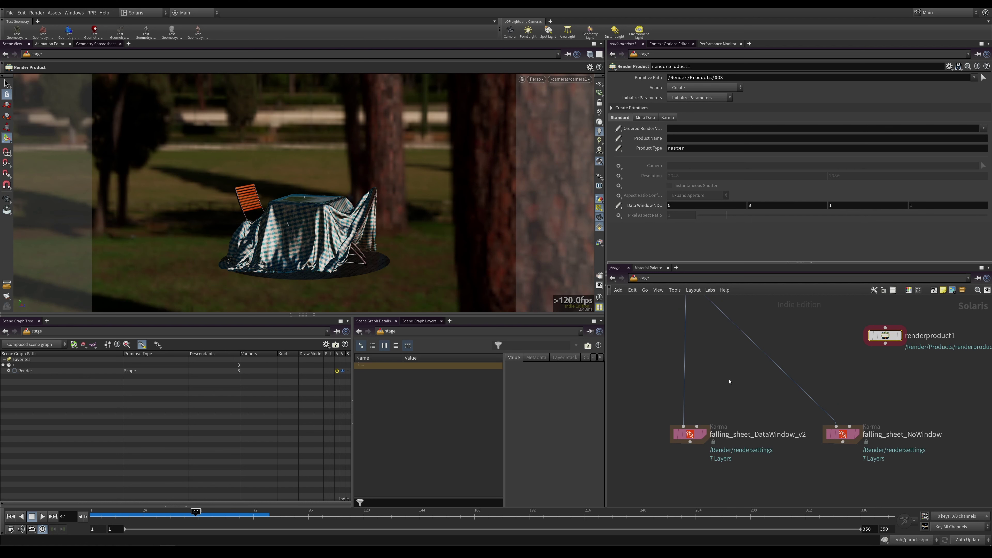
middle_drag(663, 359, 678, 376)
key(Tab)
text(calc)
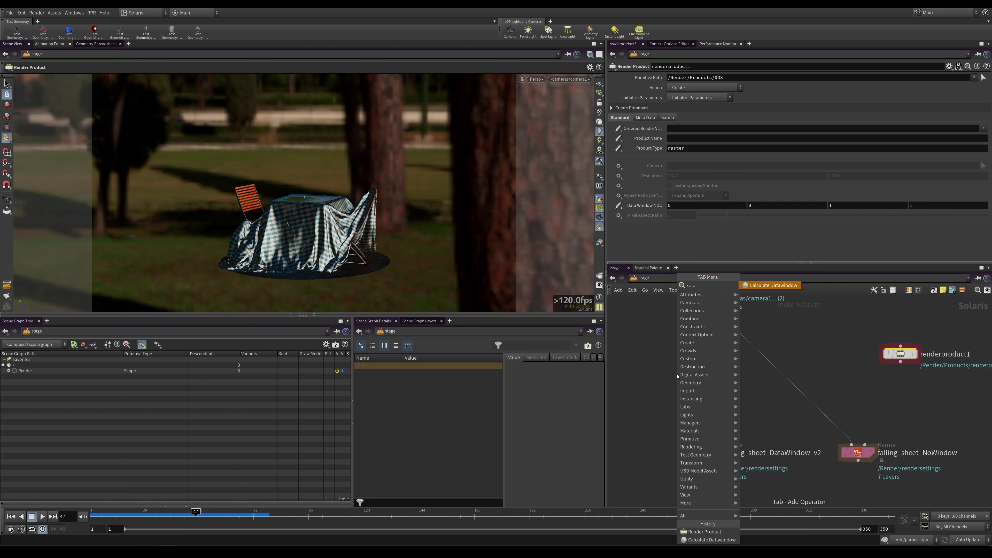
key(Return)
click(696, 376)
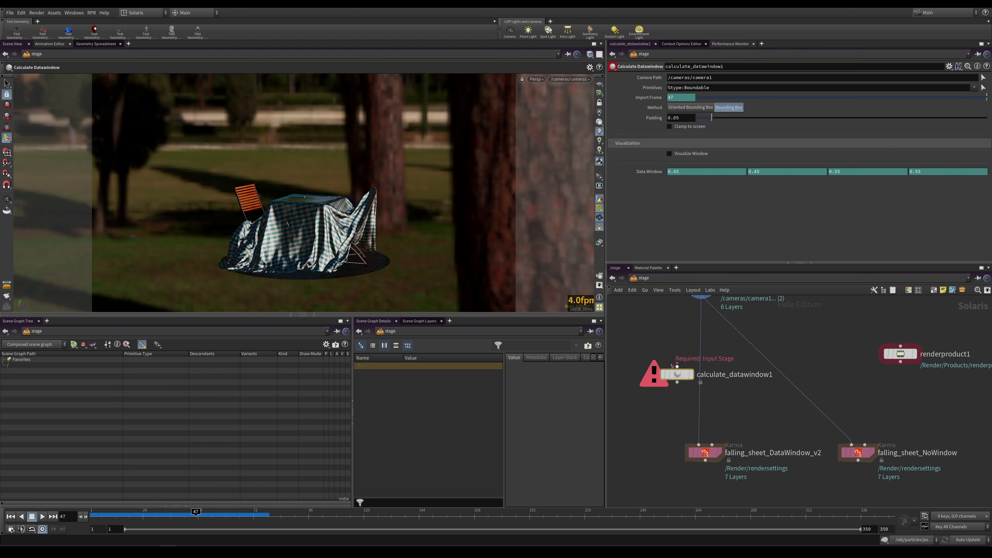
drag(697, 378, 707, 366)
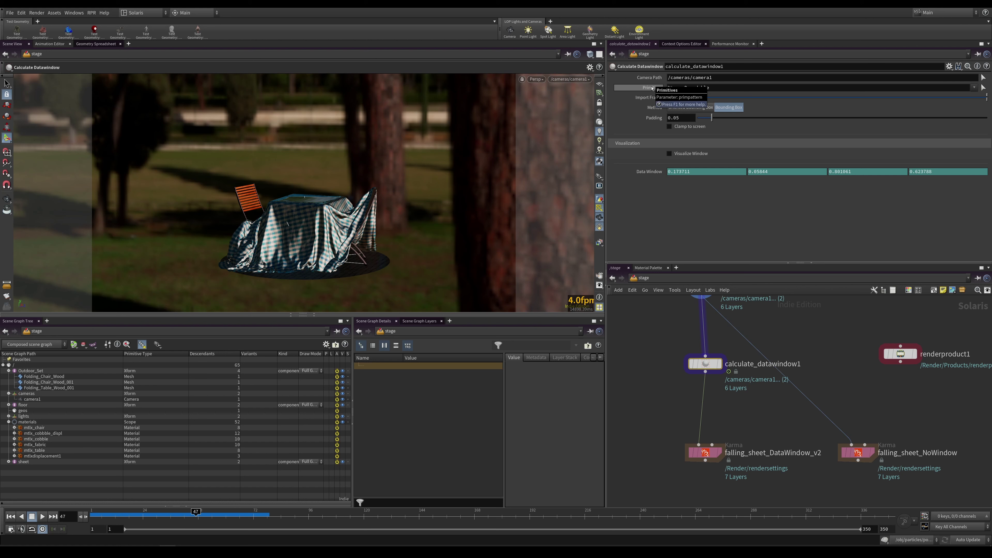
Try renaming camera1 to camera_a and assigning its primitive as the Calculate Datawindow camera path, and undo both changes.
scroll(759, 356, up, 5)
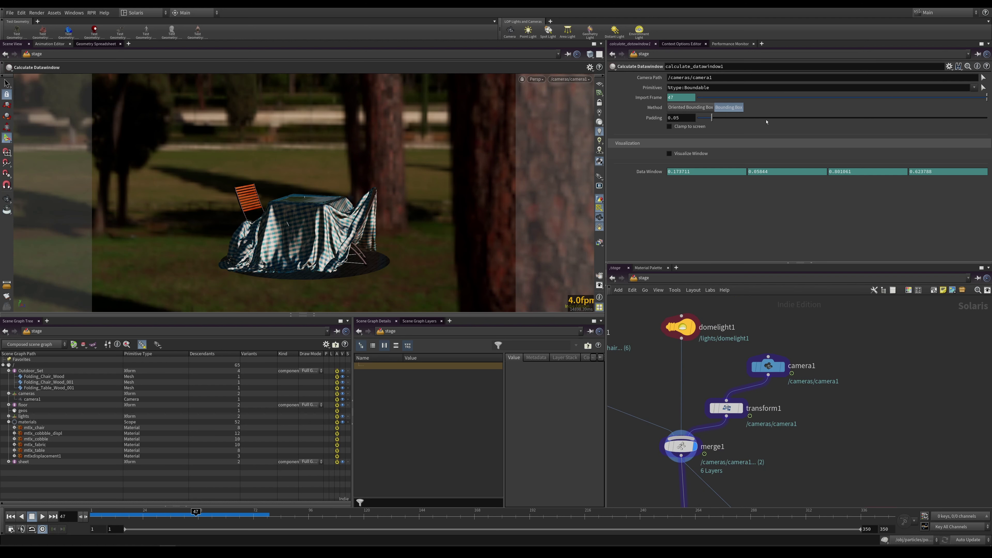
key(ctrl+z)
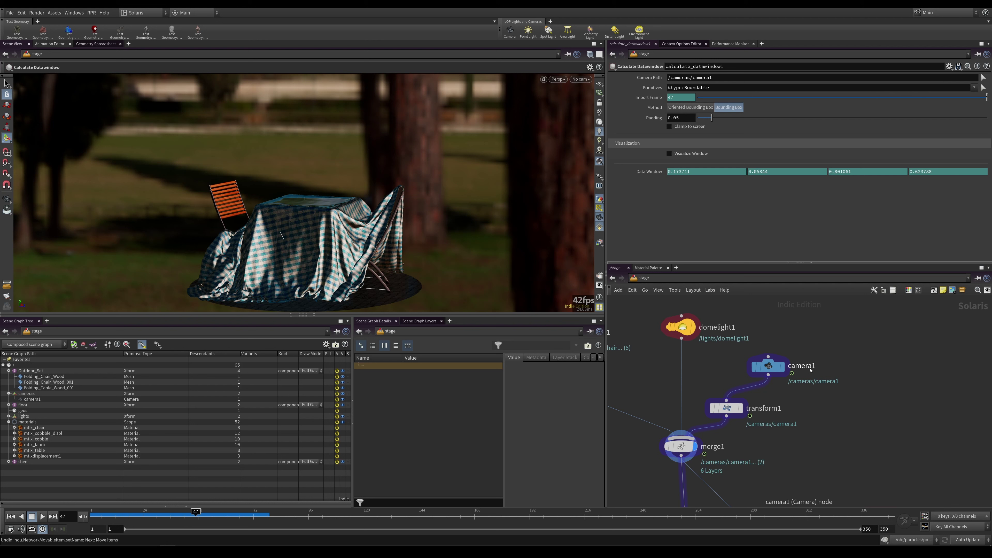
double_click(806, 368)
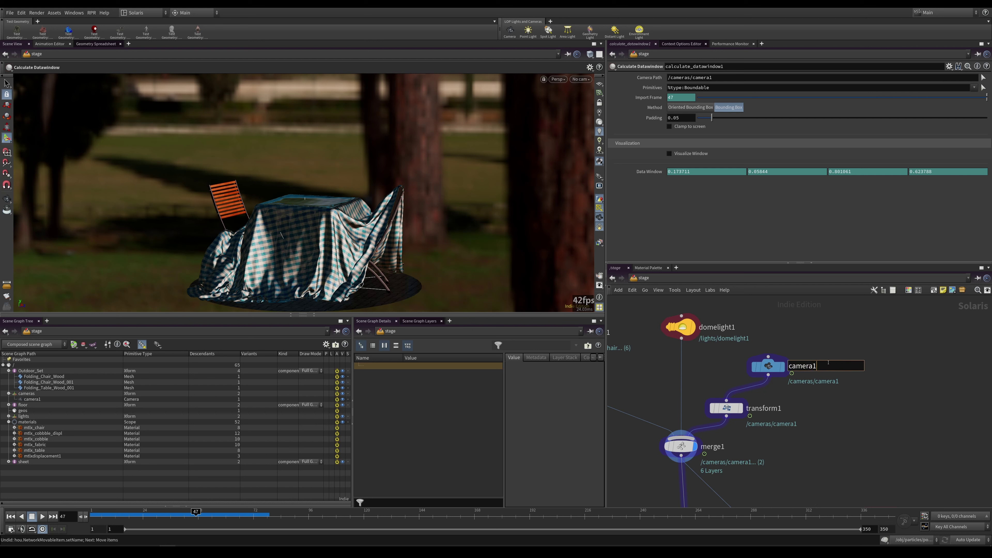
key(BackSpace)
text(_a)
key(Return)
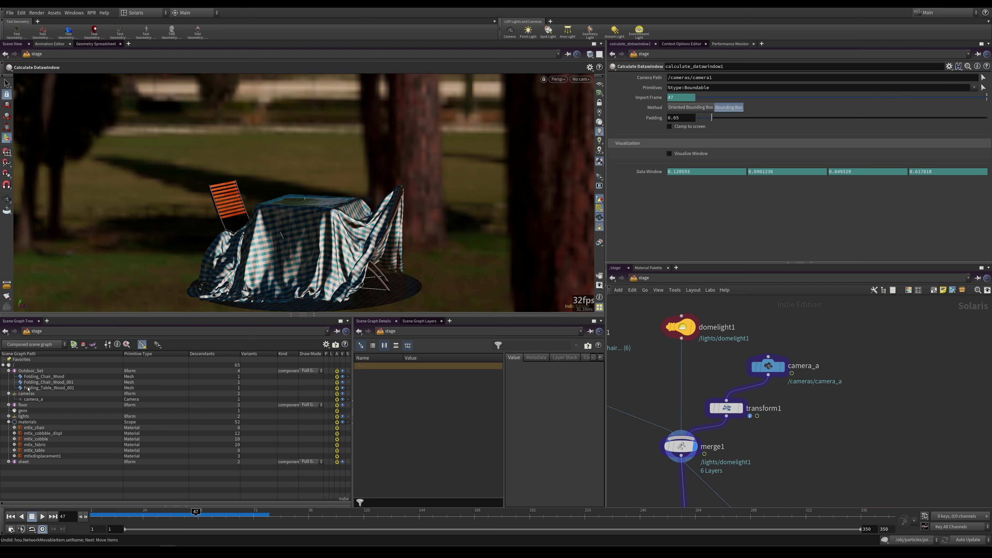
click(33, 400)
drag(709, 84, 708, 77)
key(ctrl+z)
key(ctrl+z)
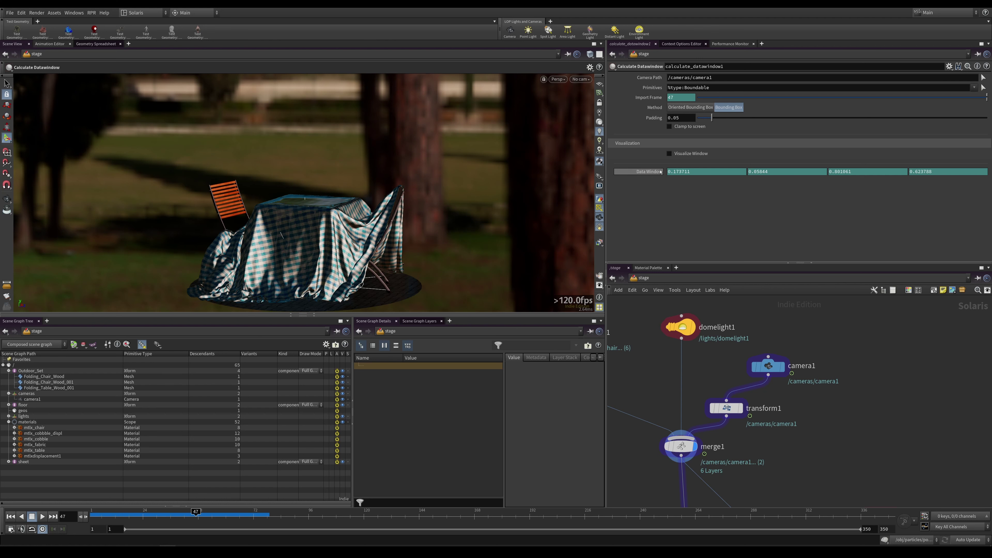
Look through camera1 in the viewport and set the display flag on calculate_datawindow1.
click(581, 79)
click(590, 87)
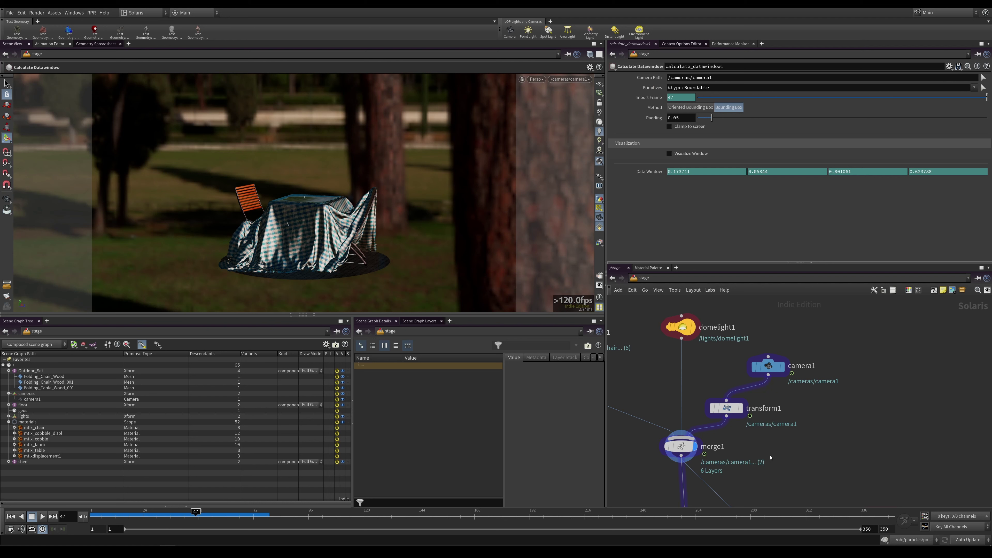
middle_drag(771, 458, 788, 365)
drag(719, 375, 713, 377)
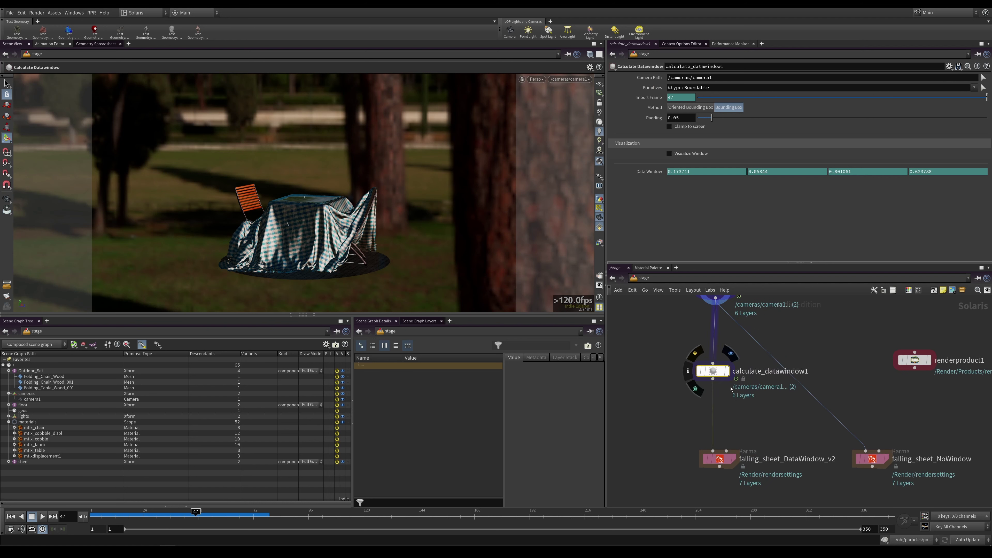
click(728, 373)
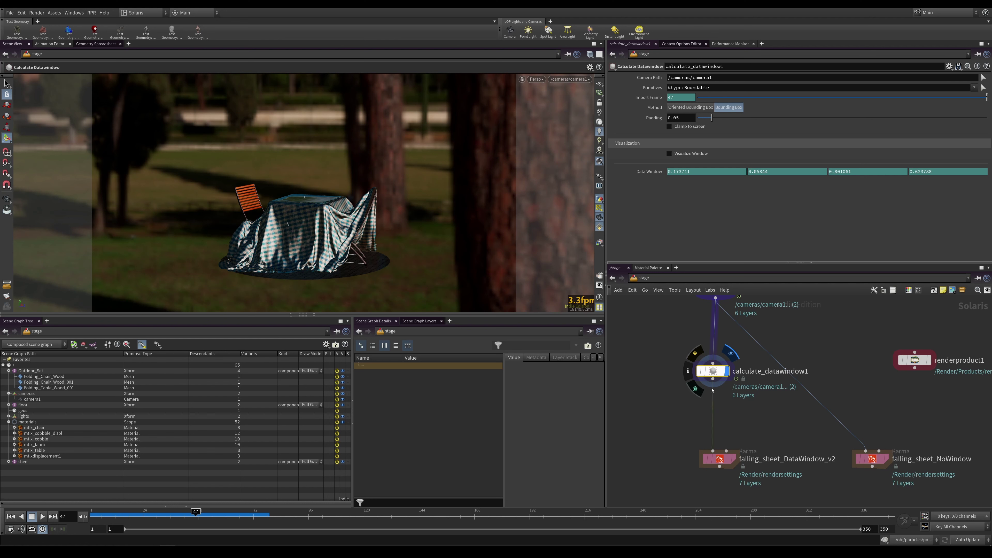
Turn on the data window visualization for calculate_datawindow1 and set its method to Borders.
click(690, 153)
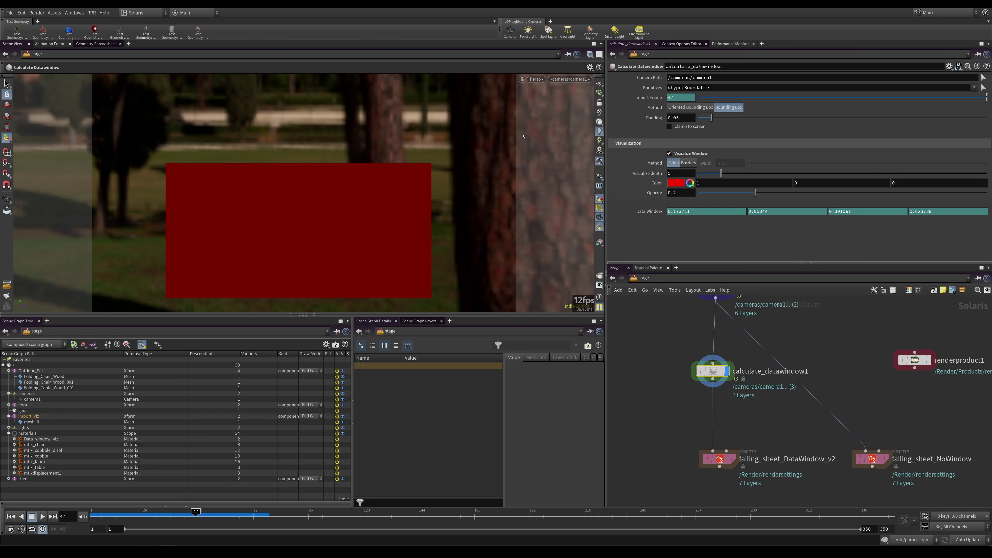
click(689, 163)
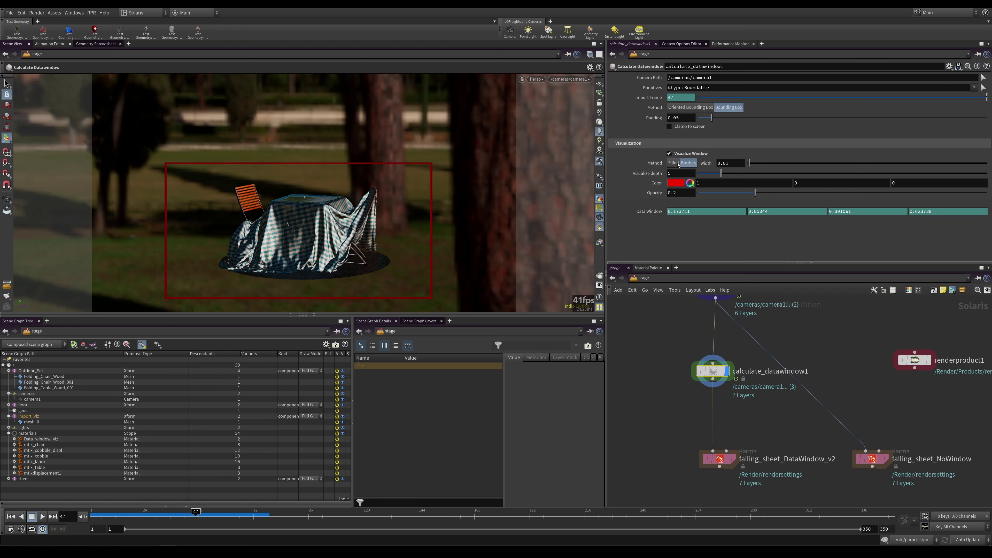
Set the data window visualization method to Filled, try a different opacity, and restore the opacity default.
click(676, 163)
mouse_move(755, 193)
mouse_down()
mouse_move(699, 193)
mouse_move(796, 194)
mouse_move(738, 201)
mouse_up()
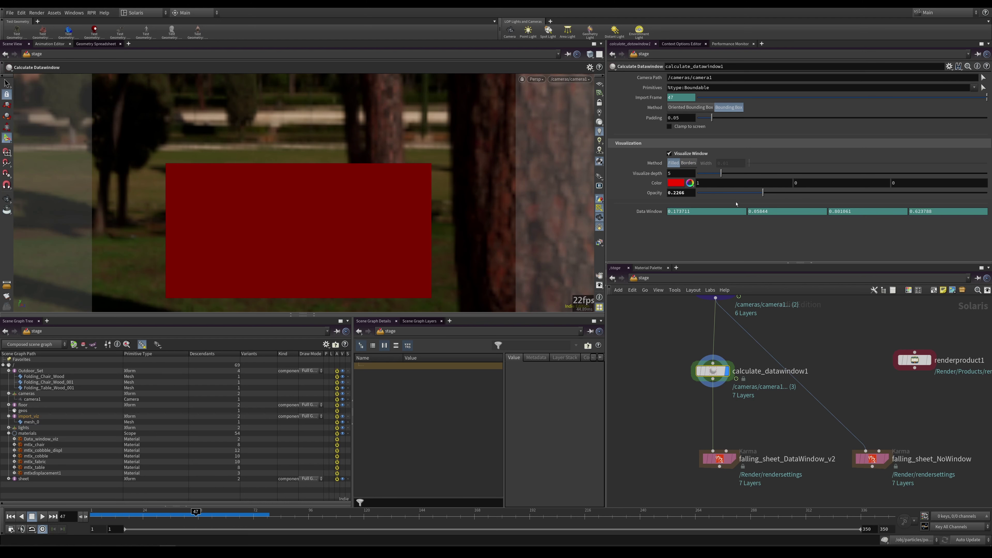
right_click(660, 194)
click(661, 197)
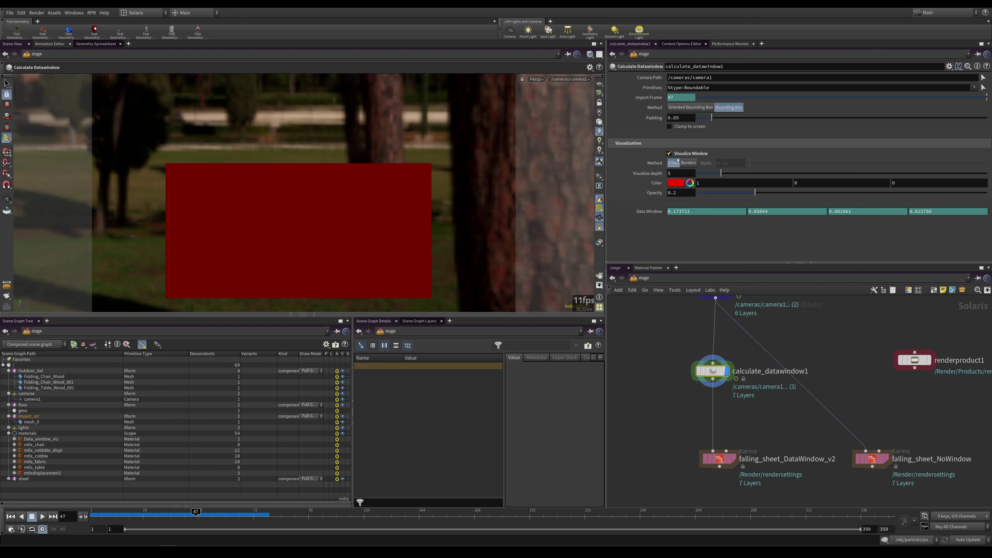
Try a Visualize depth of 50, reduce it to 17.74, and inspect the window plane from outside camera1.
click(675, 174)
text(0)
key(Return)
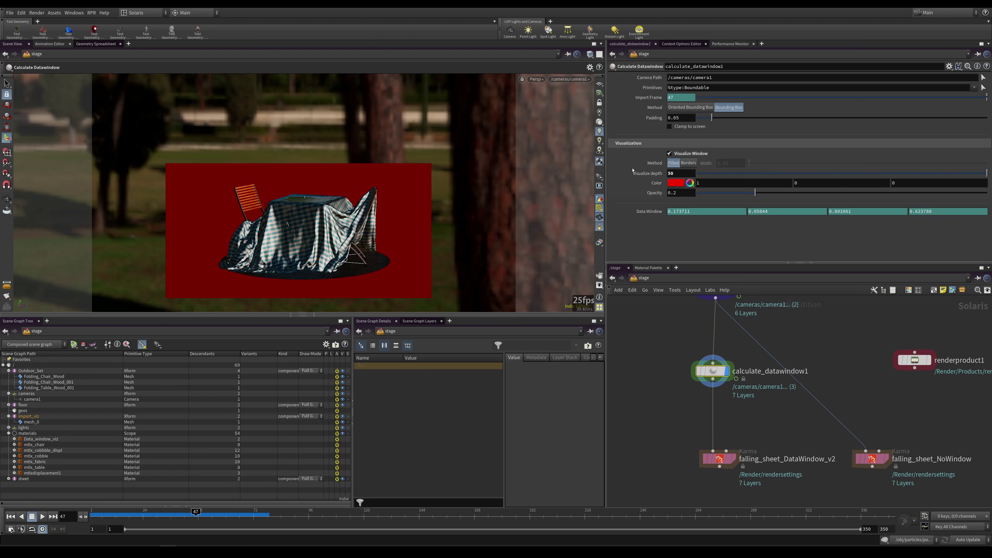
scroll(315, 223, down, 10)
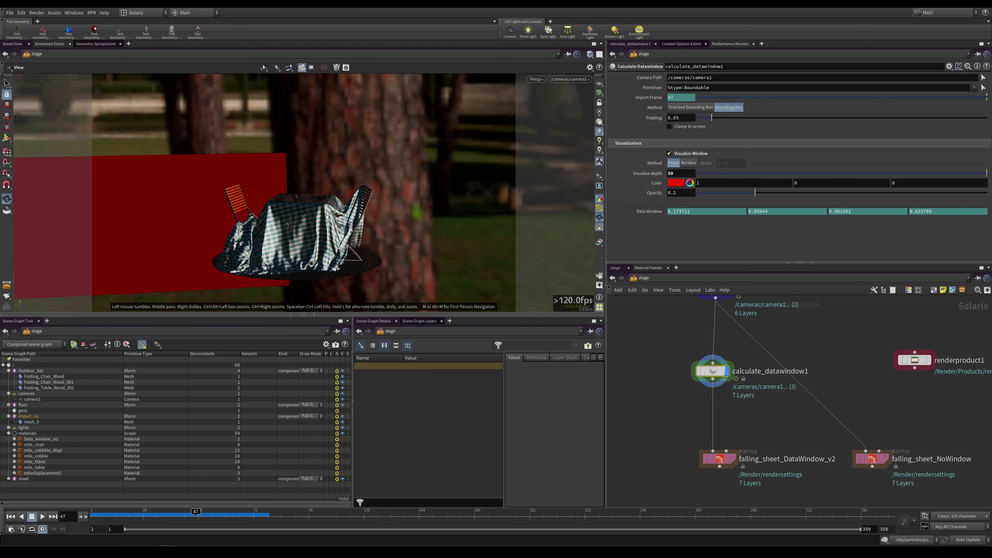
mouse_move(812, 169)
mouse_down()
mouse_move(777, 173)
mouse_move(796, 173)
mouse_up()
key(Escape)
drag(221, 228, 169, 222)
key(Return)
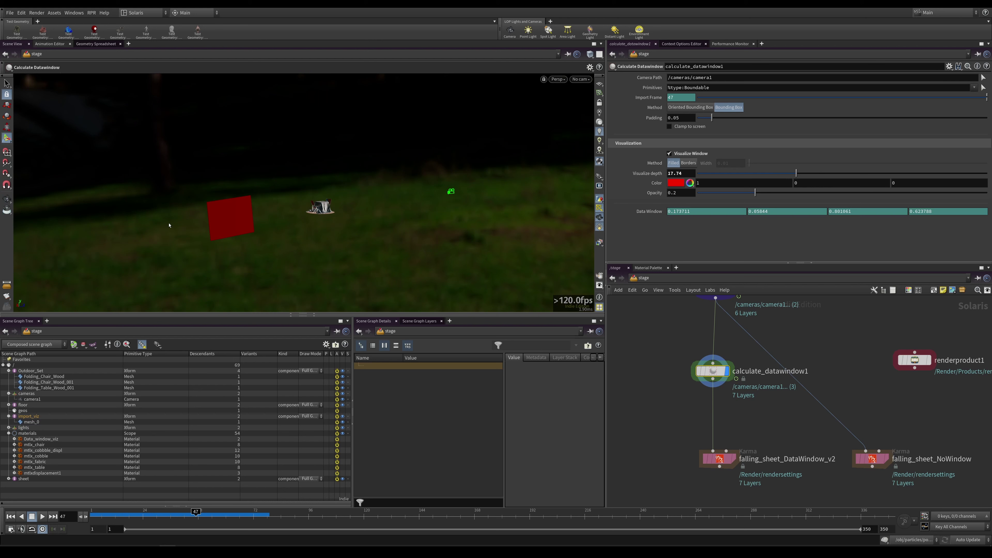
Look through camera1 again and go to frame 14 to check the data window around the falling sheet.
click(580, 79)
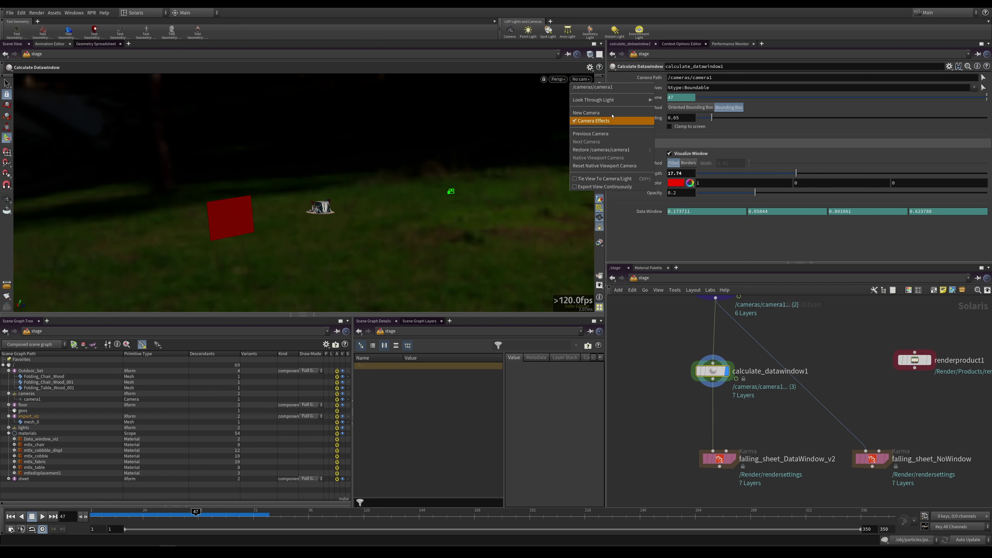
click(609, 99)
drag(195, 513, 119, 513)
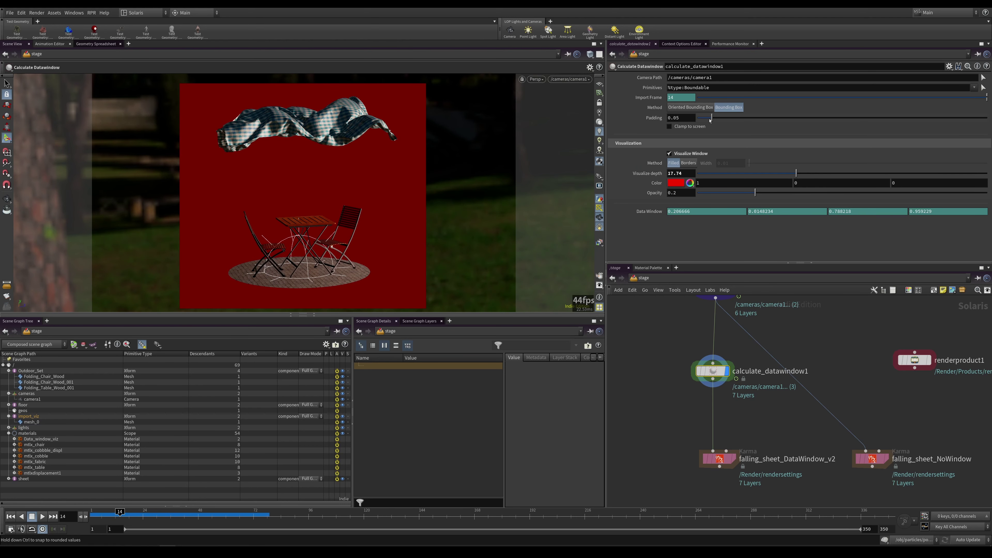
Set the data window padding to 0.0455, enable Clamp to screen, and check the result at frame 33.
mouse_move(712, 118)
mouse_down()
mouse_move(702, 118)
mouse_move(710, 118)
mouse_up()
click(686, 126)
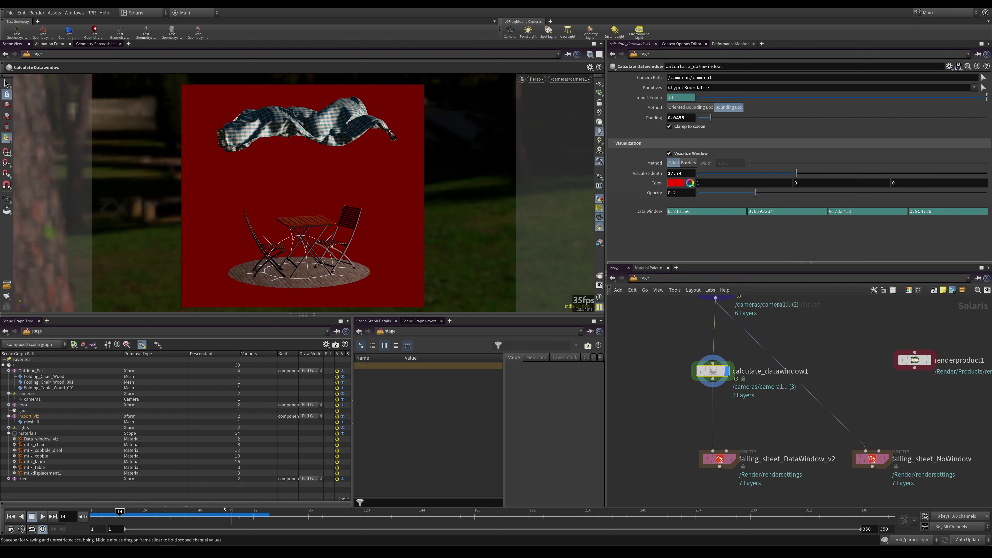
drag(122, 512, 164, 516)
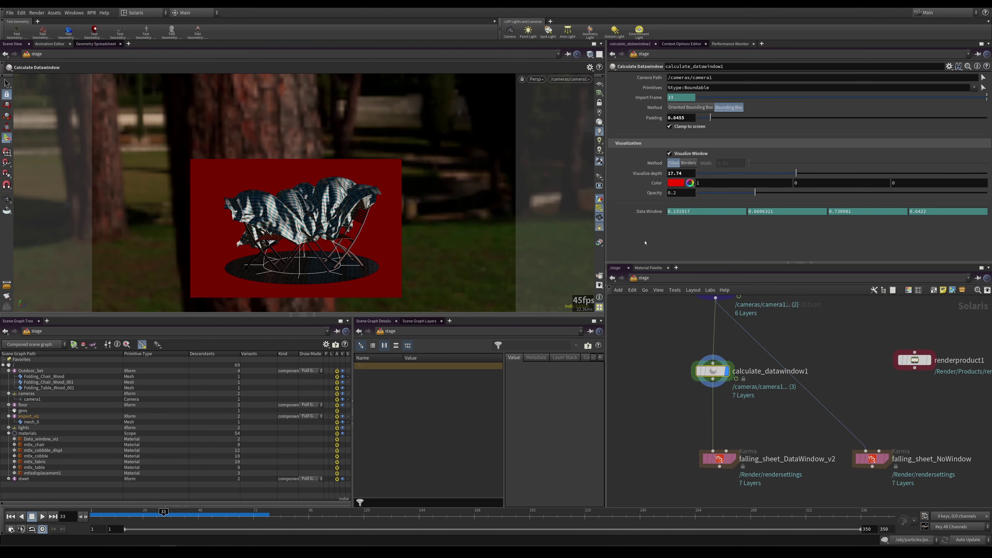
Copy calculate_datawindow1's Data Window parameter and paste it as relative references into Data Window NDC on the falling_sheet_DataWindow_v2 Karma node.
right_click(650, 211)
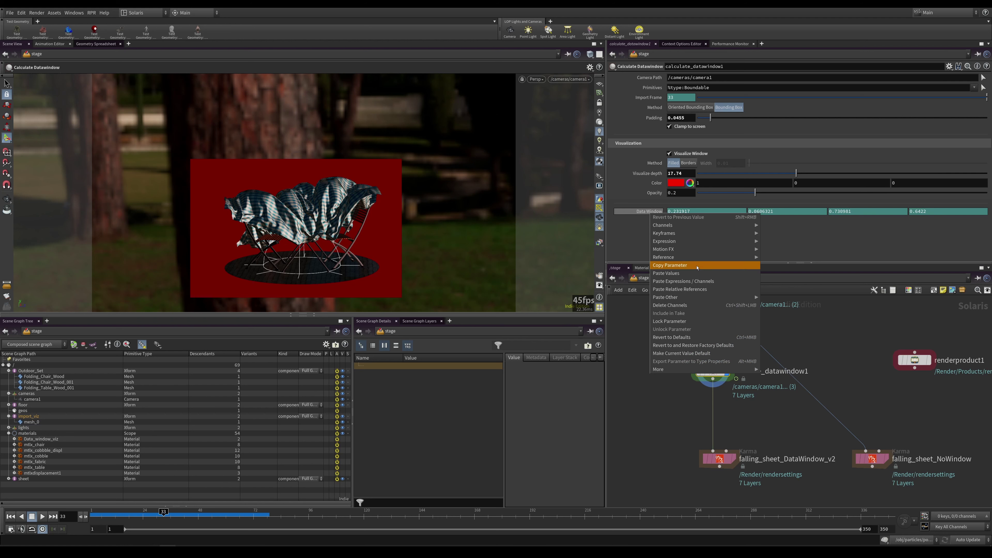
click(697, 265)
click(720, 459)
right_click(647, 233)
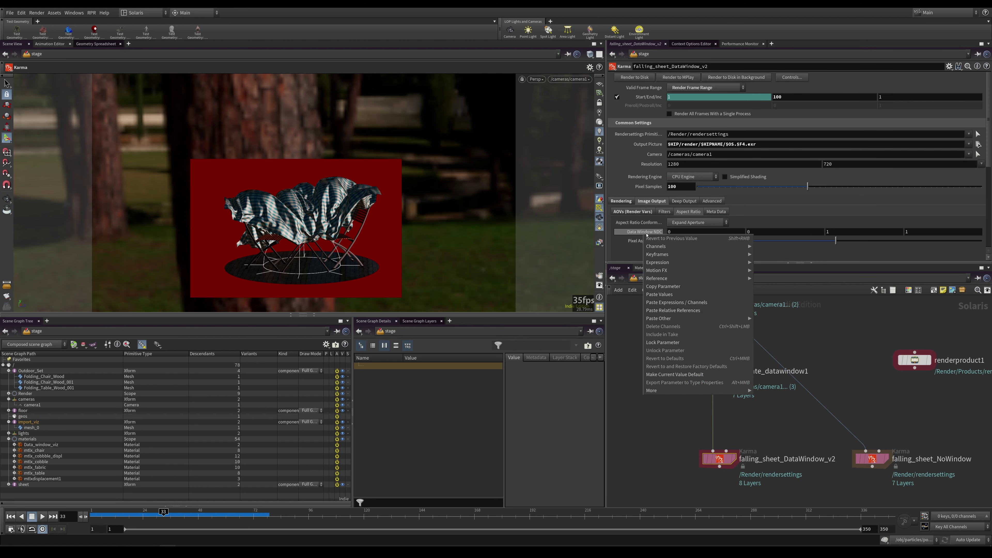
click(707, 311)
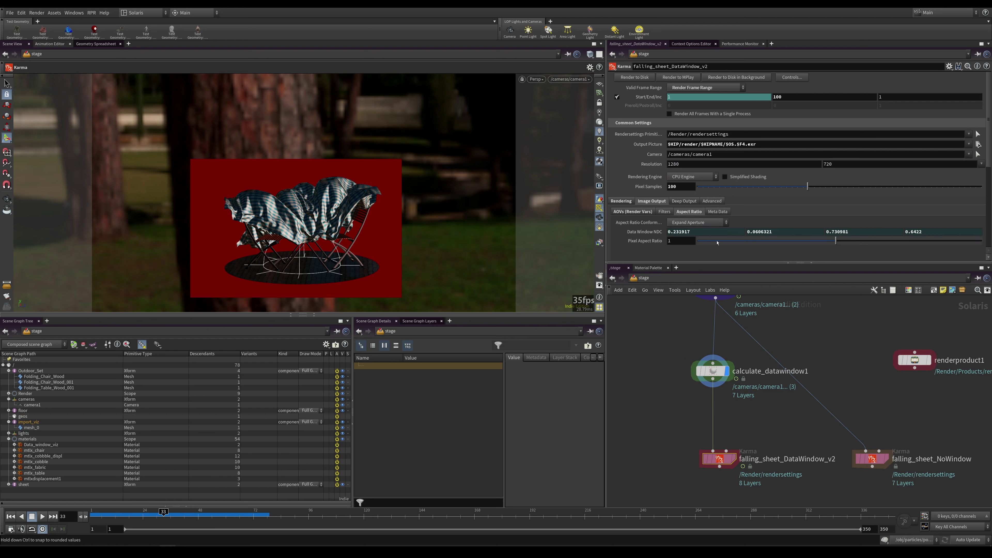
mouse_move(193, 514)
mouse_down()
mouse_move(213, 515)
mouse_move(180, 515)
mouse_move(193, 521)
mouse_up()
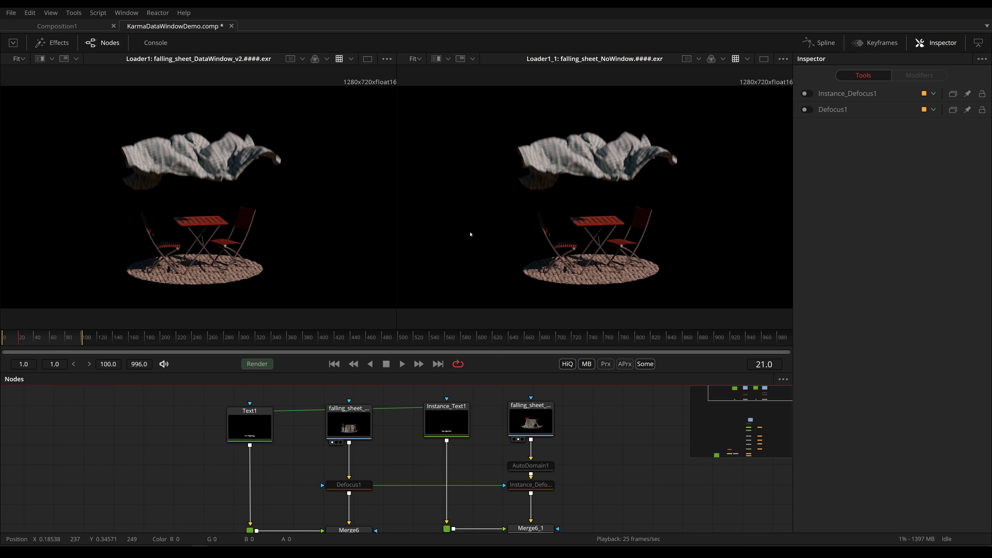
Switch to Fusion and show the DoD in both viewers for the falling_sheet_DataWindow_v2 and falling_sheet_NoWindow renders.
click(387, 58)
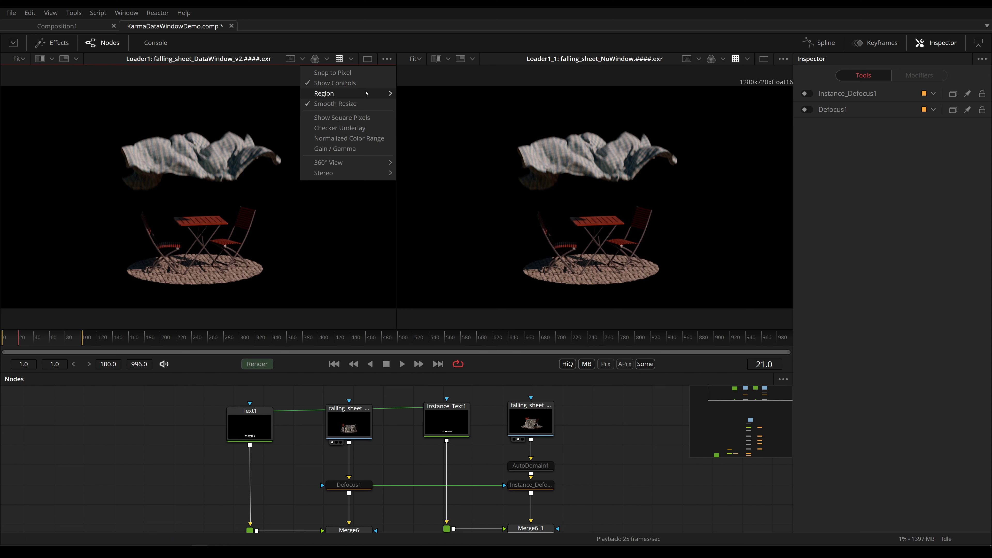
mouse_move(366, 93)
click(423, 156)
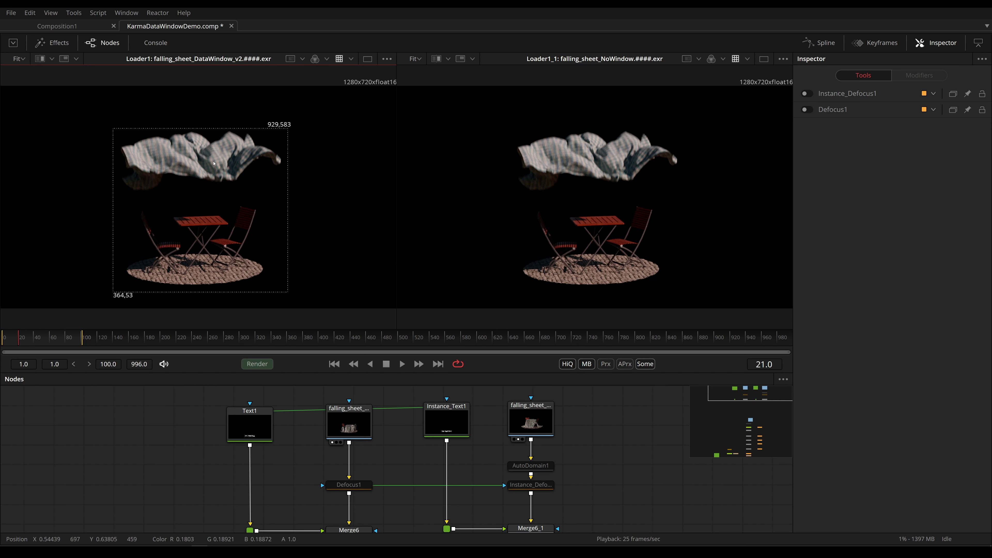
click(783, 59)
mouse_move(742, 93)
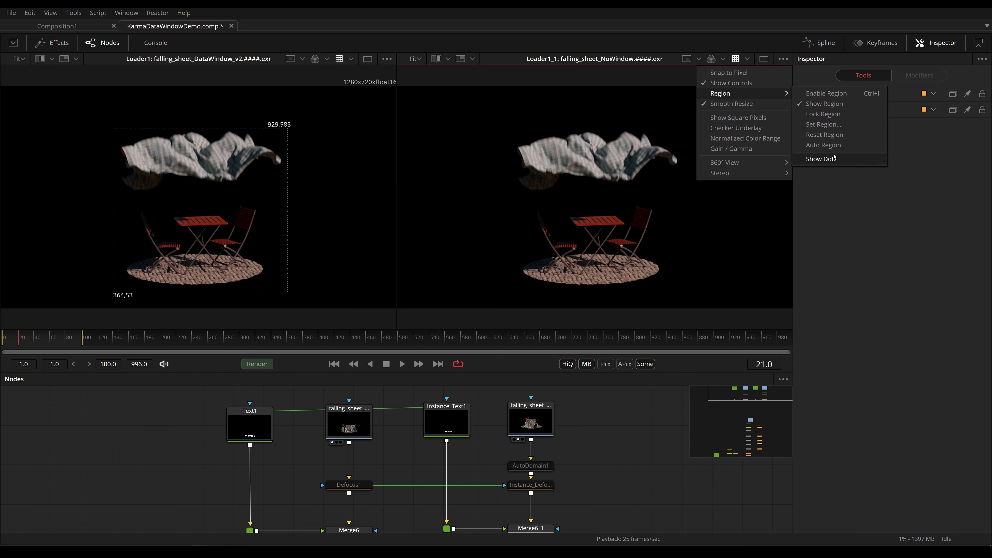
click(831, 158)
scroll(653, 176, down, 2)
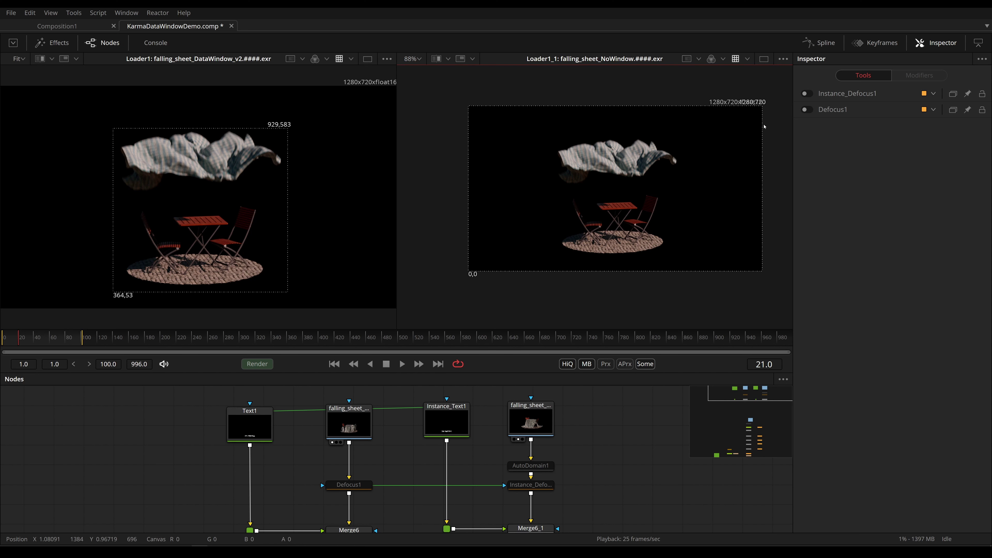
key(ctrl+f)
Load Merge6 in the first viewer and Merge6_1 in the second to compare render times, and inspect Merge6_1's metadata.
middle_drag(403, 505, 409, 465)
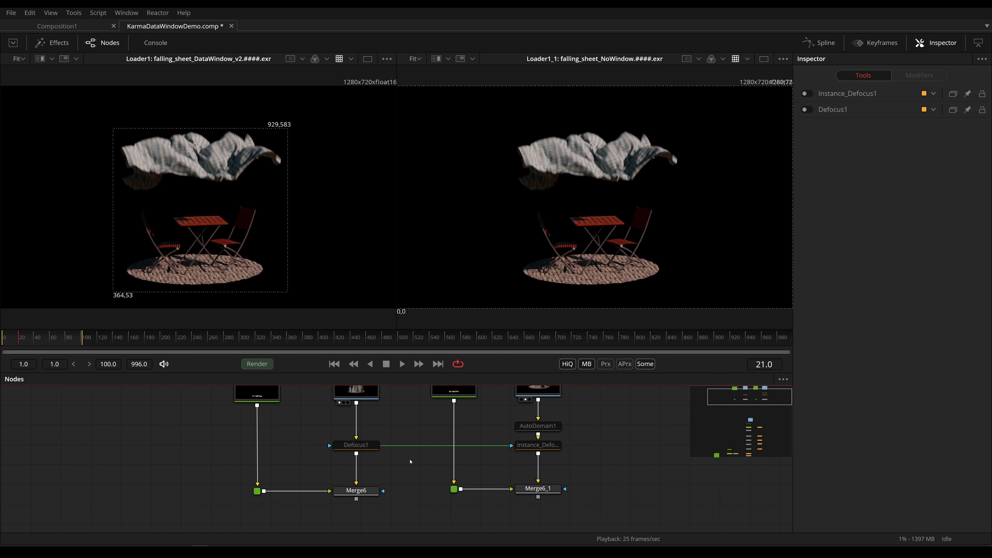
click(361, 489)
key(1)
click(538, 489)
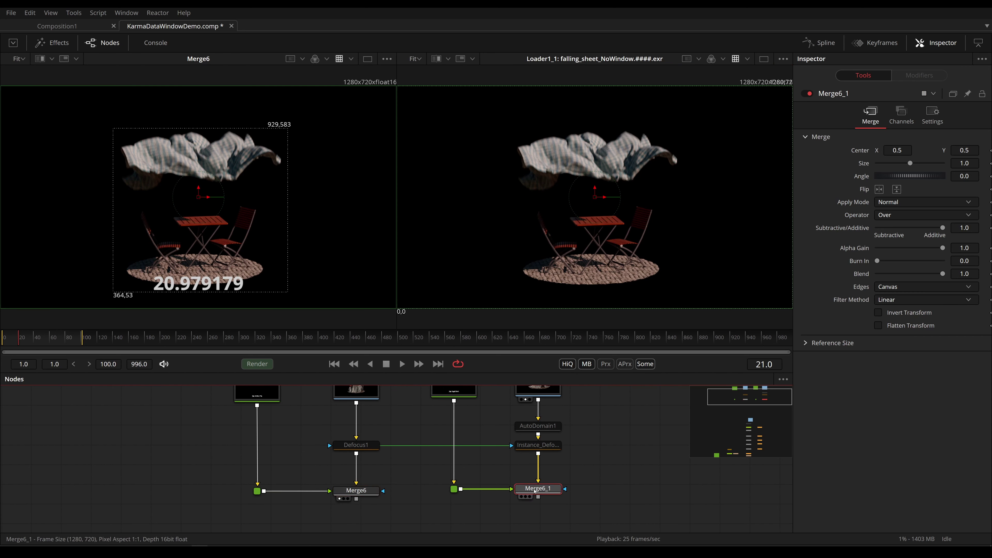
key(2)
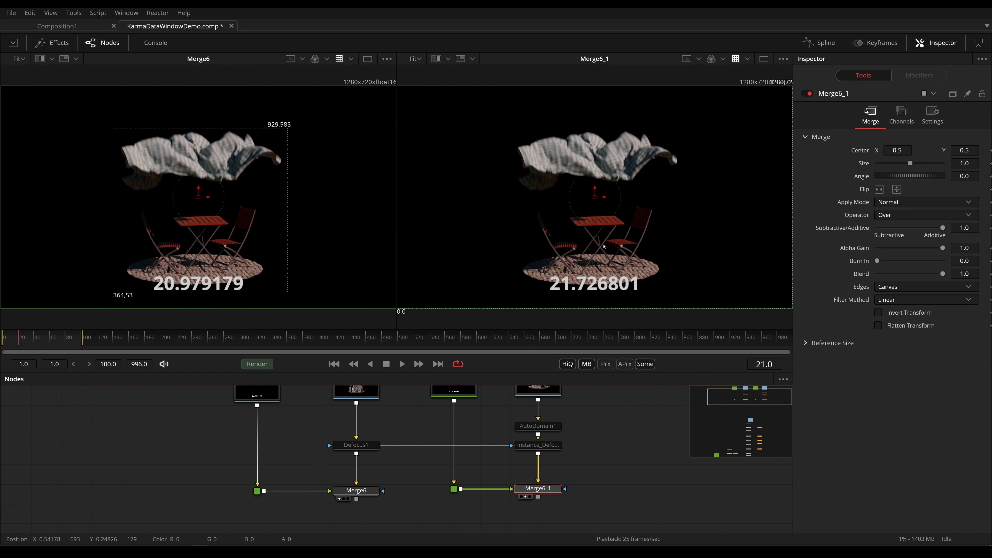
click(461, 58)
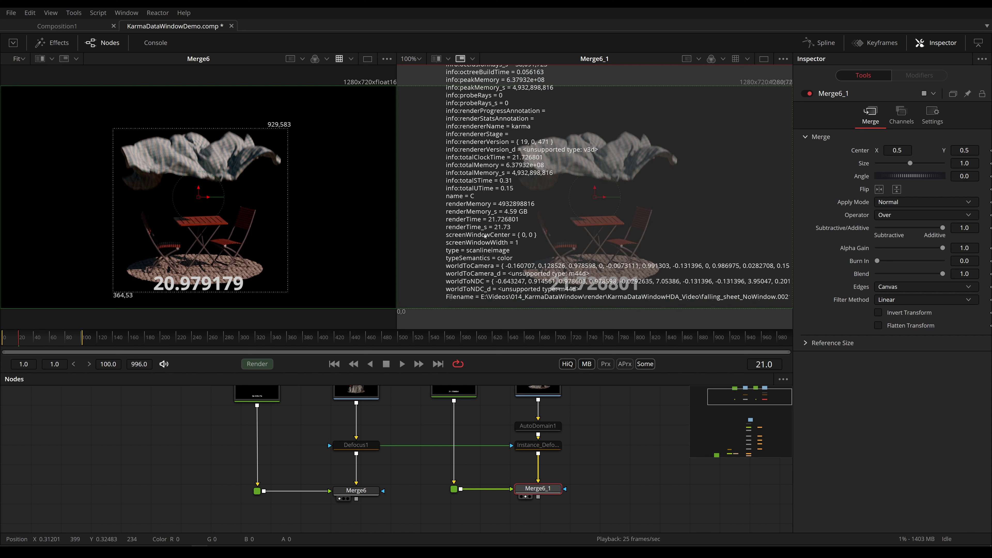
click(461, 59)
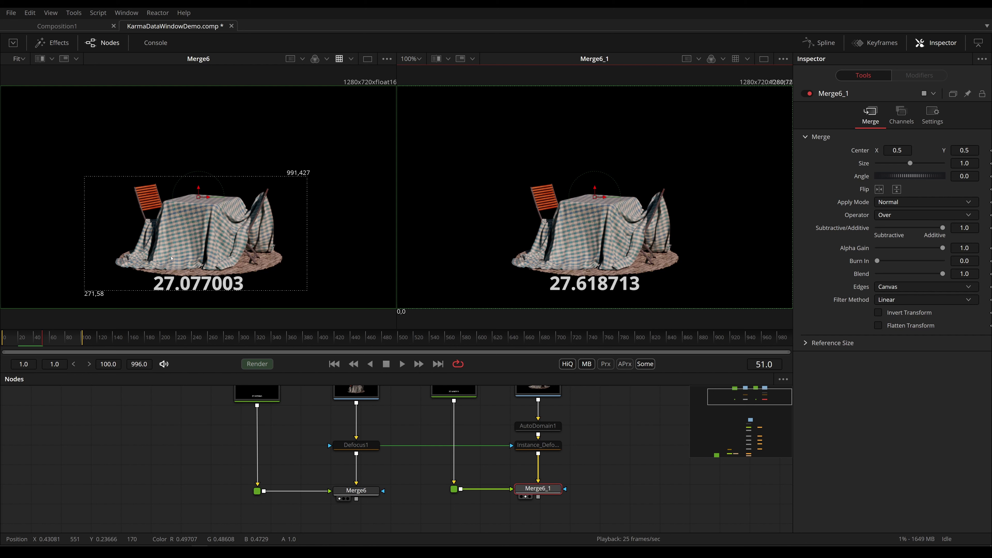
Enable Defocus1 and Instance_Defocus1, and view the falling_sheet_NoWindow and falling_sheet_DataWindow_v2 loaders in the first viewer.
drag(307, 441, 583, 466)
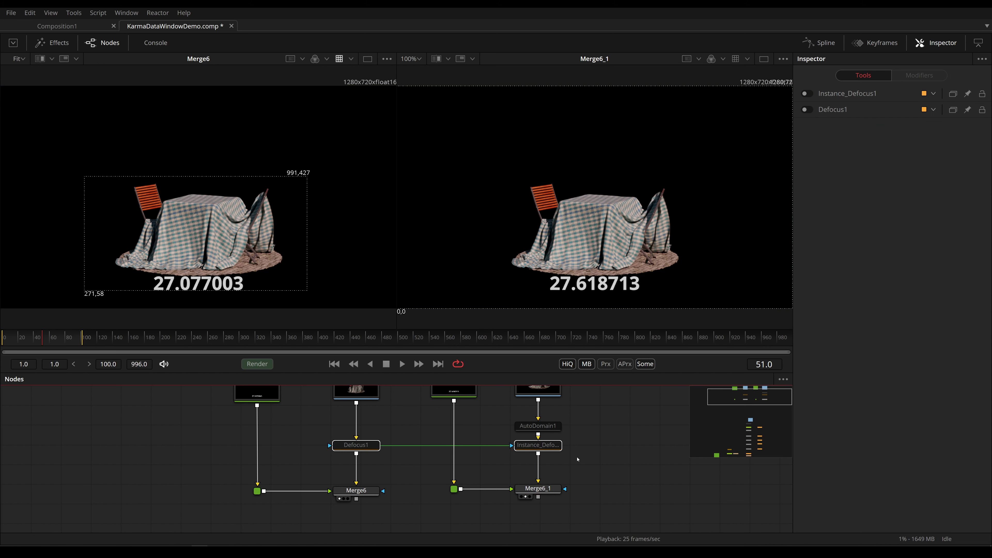
middle_drag(406, 411, 398, 443)
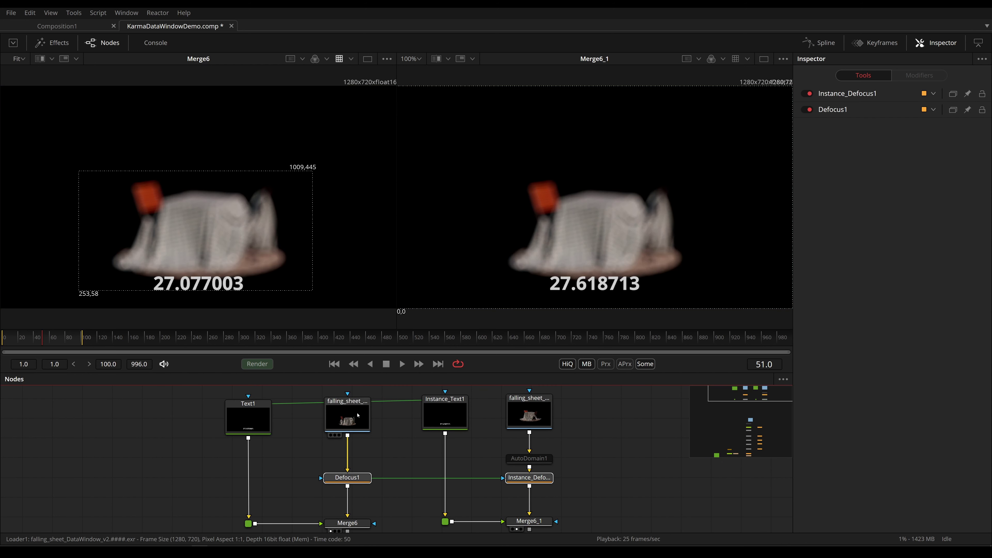
click(357, 427)
click(529, 413)
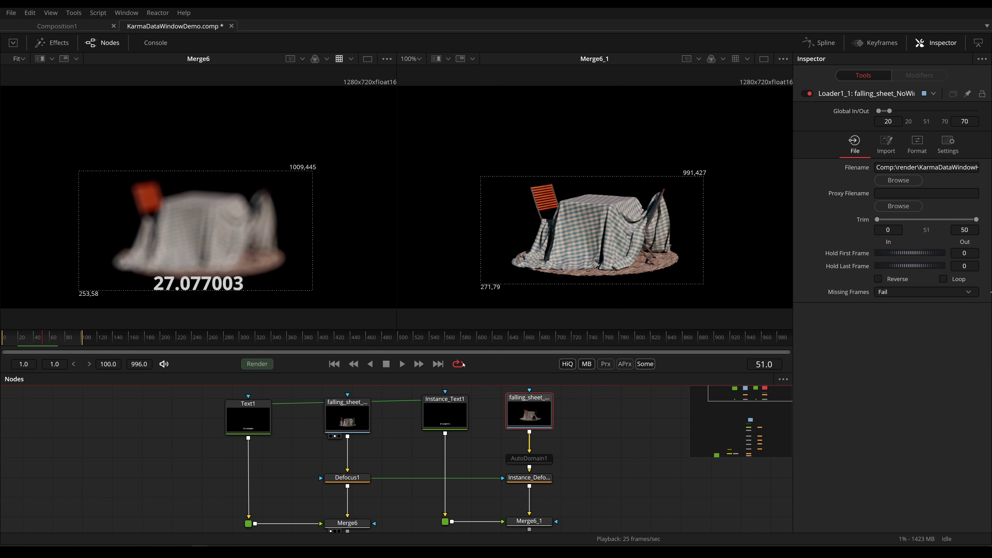
key(1)
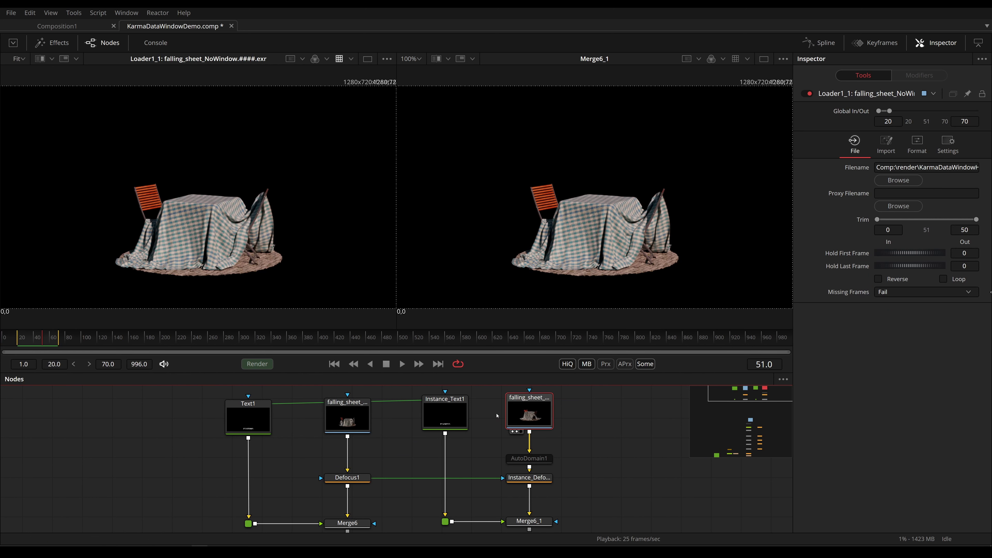
click(354, 413)
key(1)
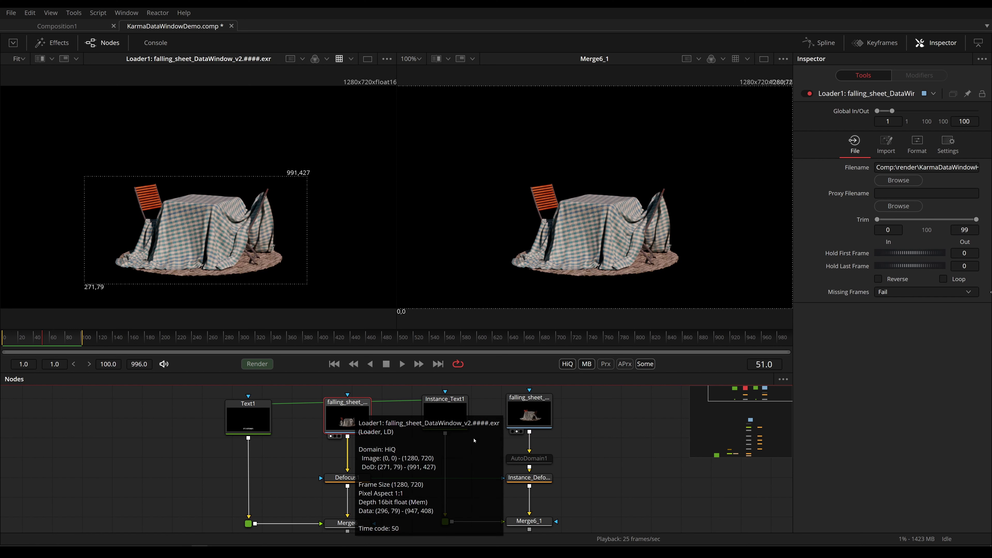
View Defocus1 in the first viewer and play it back to check the playback speed with the data window.
click(347, 477)
key(1)
middle_drag(347, 469, 334, 453)
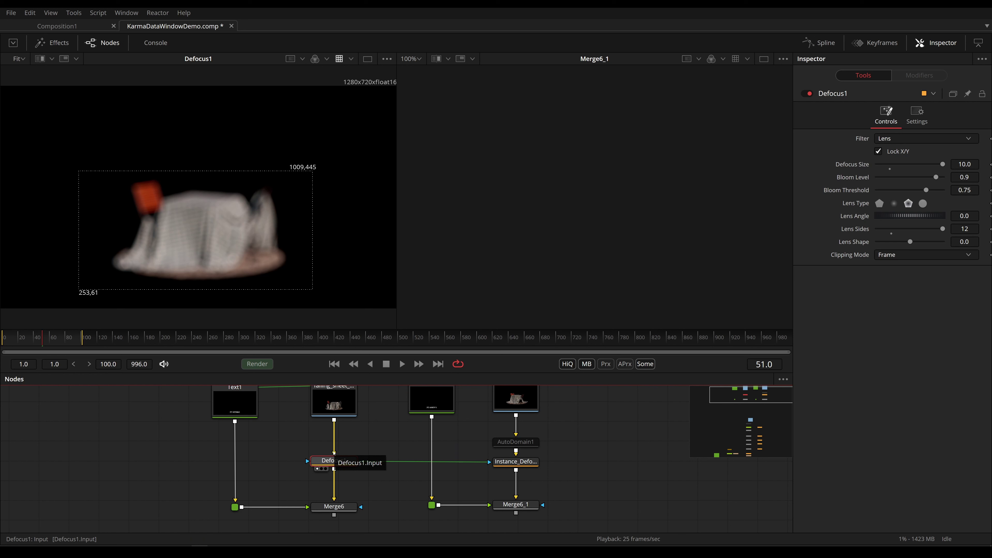
key(space)
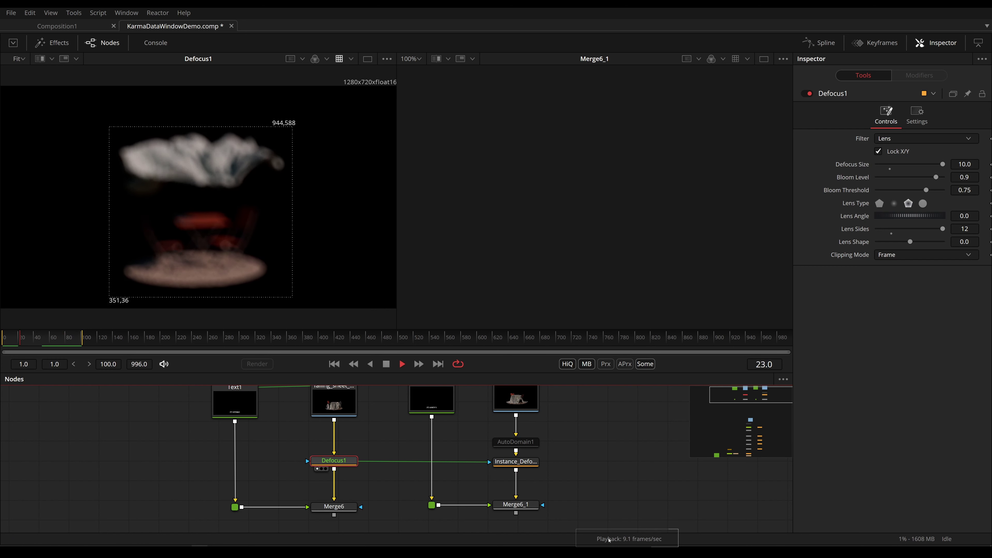
View Instance_Defocus1 in the first viewer and play it back to check the playback speed without the data window.
click(516, 461)
key(1)
click(516, 398)
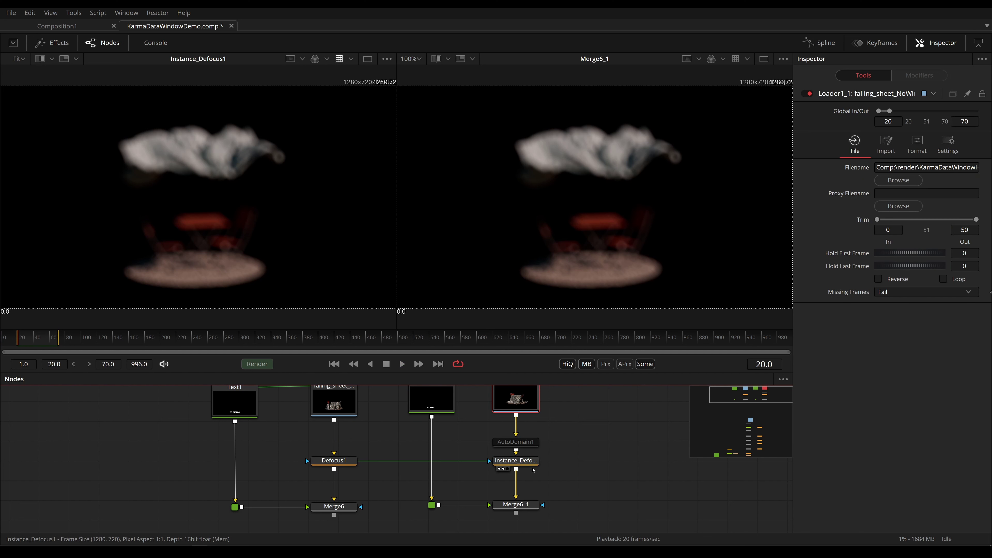
click(520, 461)
key(1)
key(space)
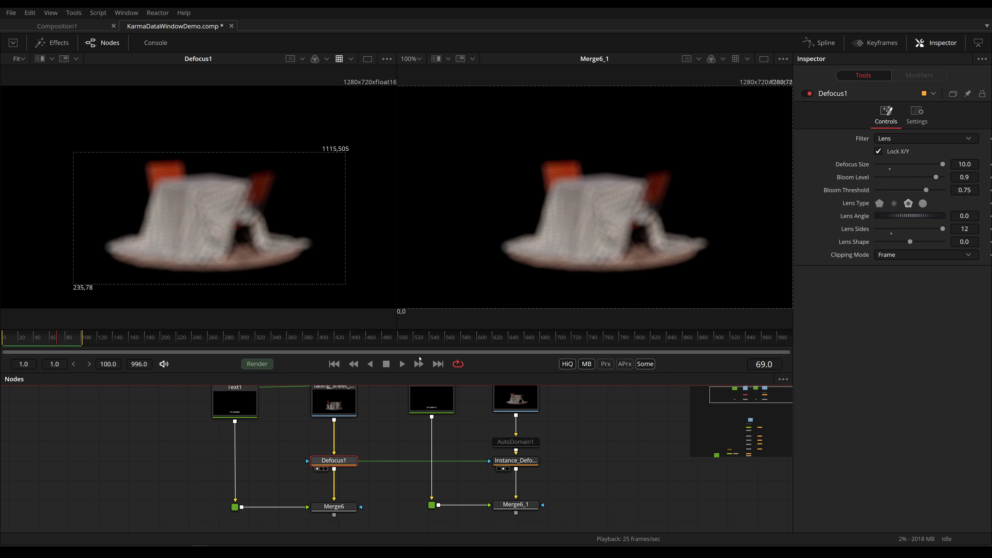
Enable the AutoDomain1 node between the falling_sheet_NoWindow loader and Instance_Defocus1.
scroll(602, 505, up, 2)
click(515, 462)
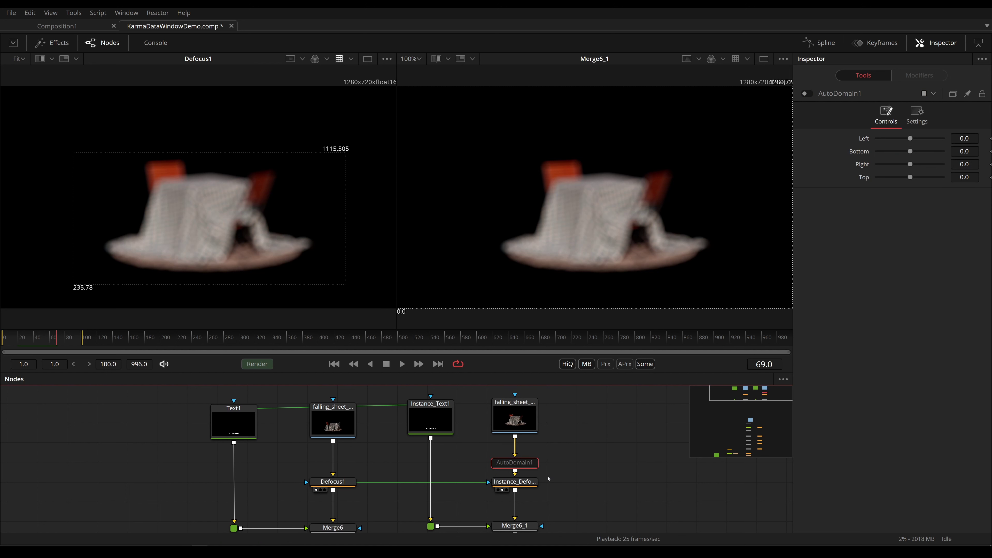
key(ctrl+p)
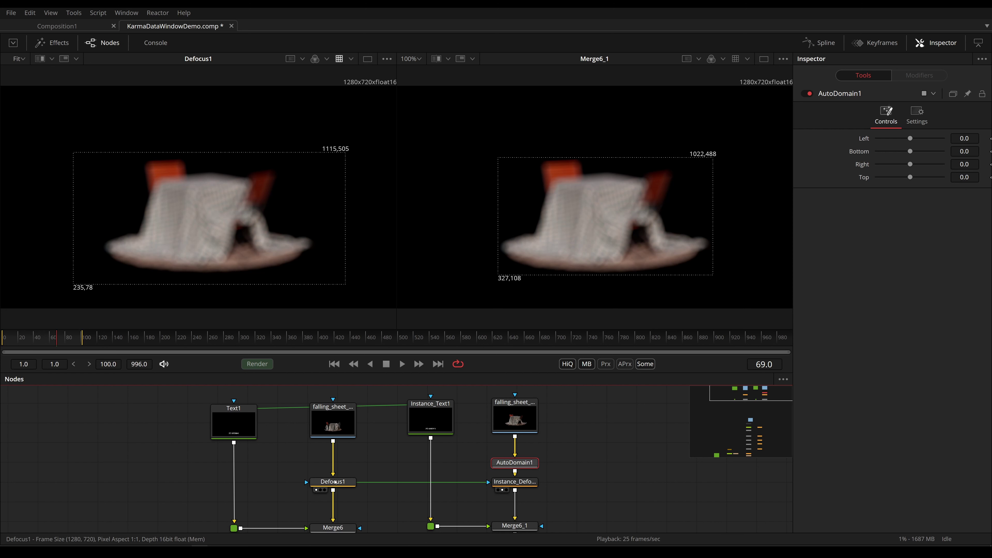
Clear Defocus1 from the first viewer and play back Instance_Defocus1 to check its speed with AutoDomain1 enabled.
click(316, 491)
click(520, 485)
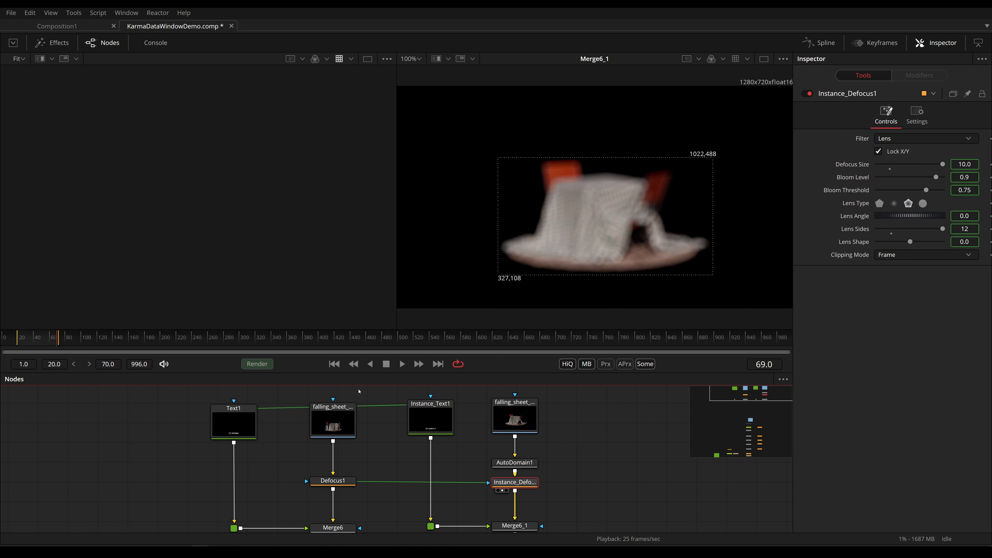
key(space)
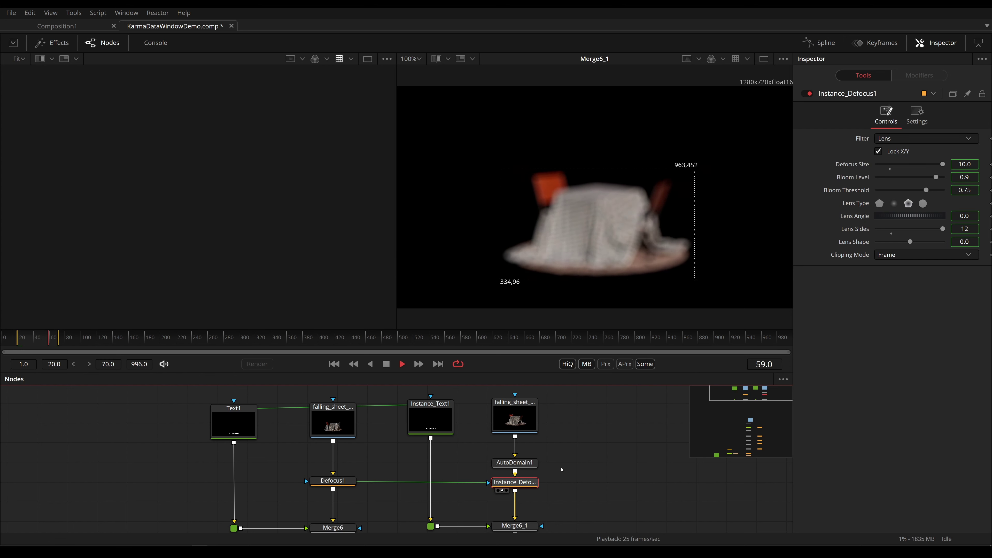
Stop the playback, insert a Set Domain node between the falling_sheet_NoWindow loader and AutoDomain1, and disable AutoDomain1.
key(space)
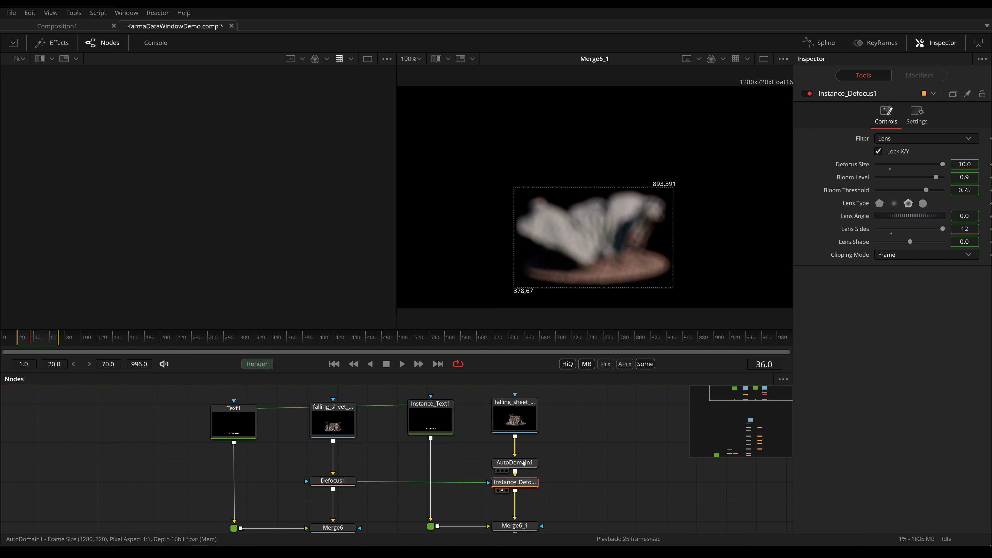
click(522, 463)
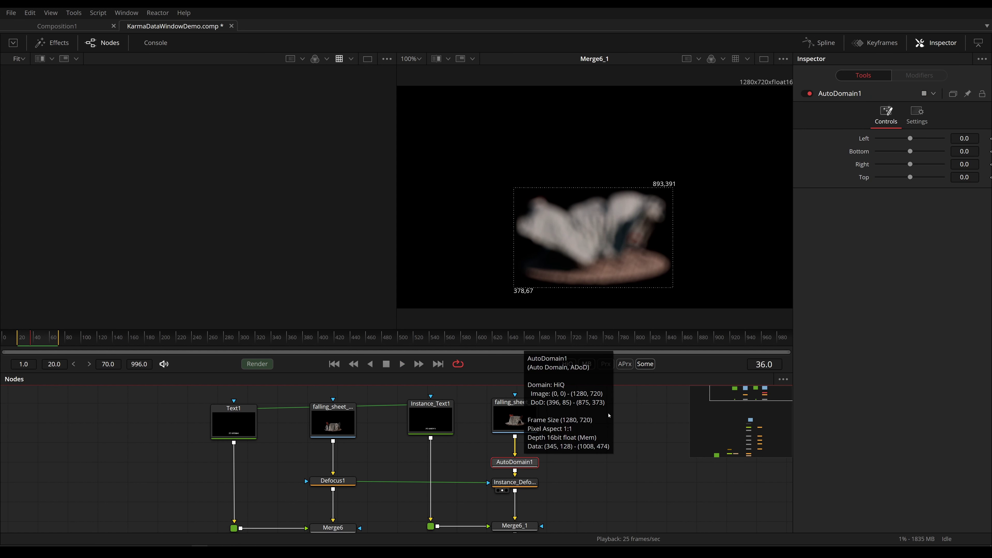
click(587, 455)
key(shift+space)
text(set)
key(Down)
key(Return)
shift+drag(577, 439, 506, 441)
click(520, 467)
key(ctrl+p)
Set SetDomain2 to Left 0.17, Bottom 0.1, Right -0.25 and Top -0.22, and connect the falling_sheet_DataWindow loader to its second input.
click(524, 448)
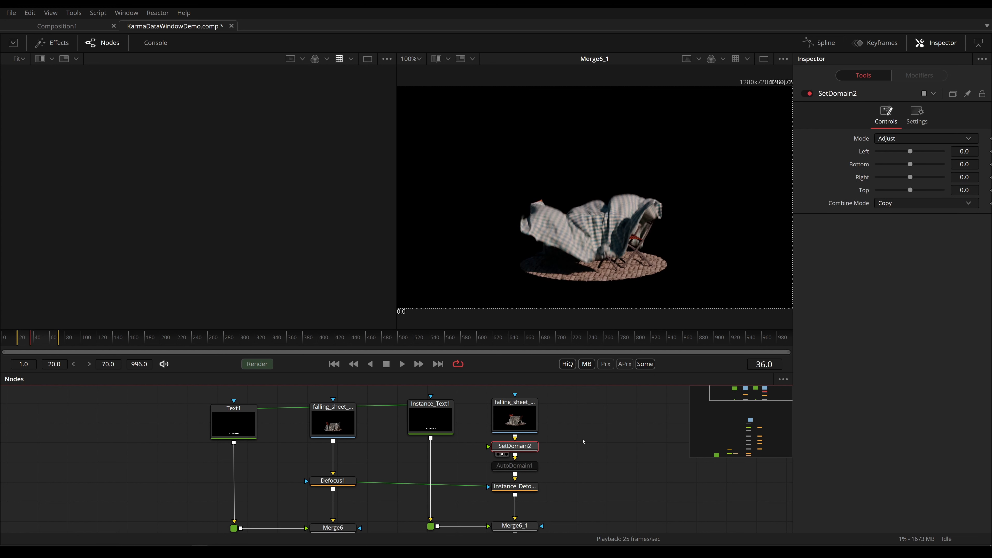
drag(910, 152, 903, 191)
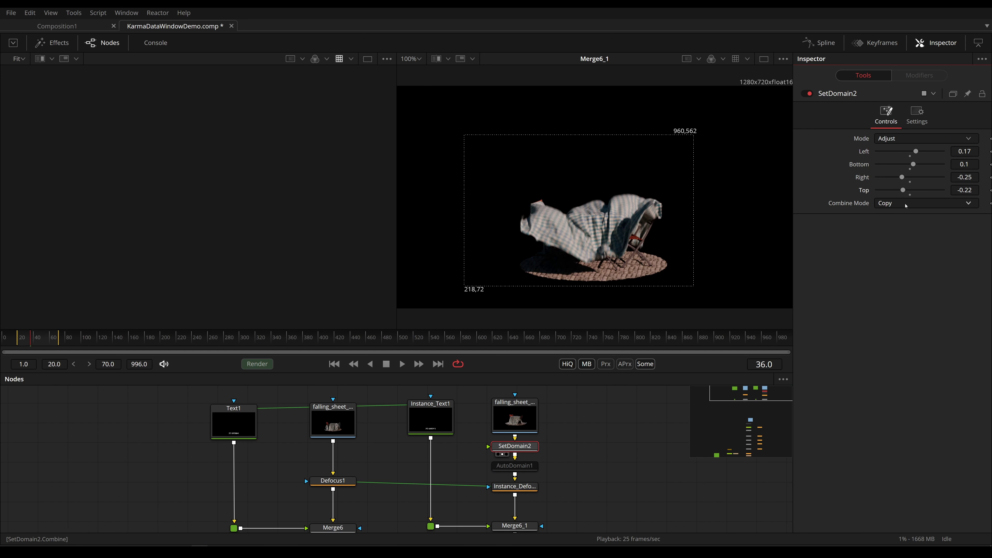
drag(333, 440, 489, 446)
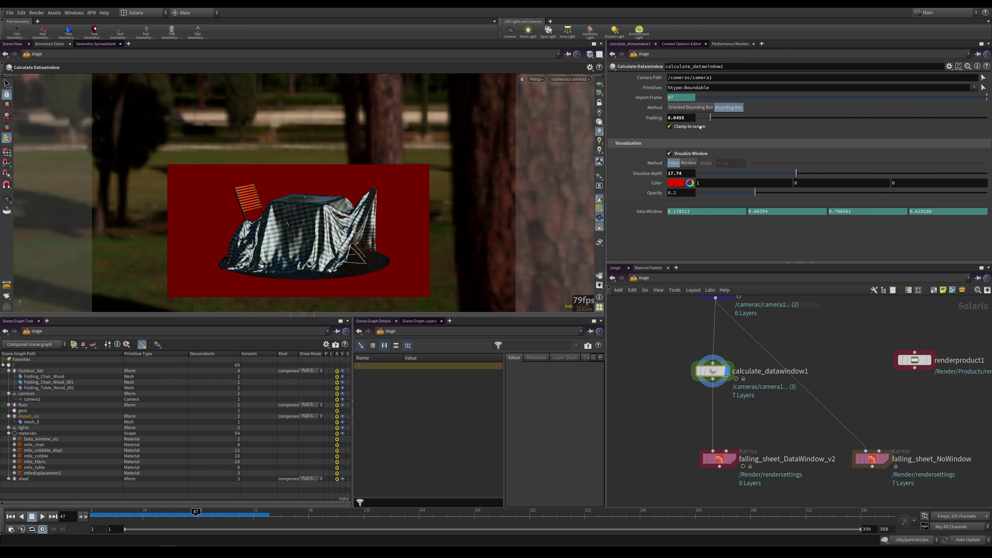
In Houdini, turn off Clamp to screen on calculate_datawindow1, raise its Padding to about 0.4567, and select the falling_sheet_DataWindow_v2 node.
drag(710, 118, 796, 125)
click(684, 128)
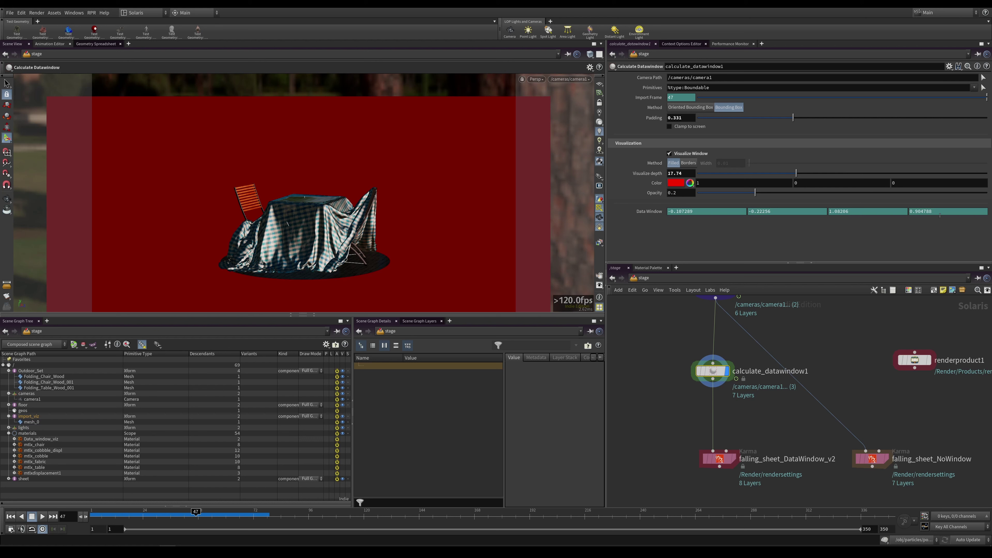
drag(793, 117, 820, 121)
drag(821, 121, 837, 122)
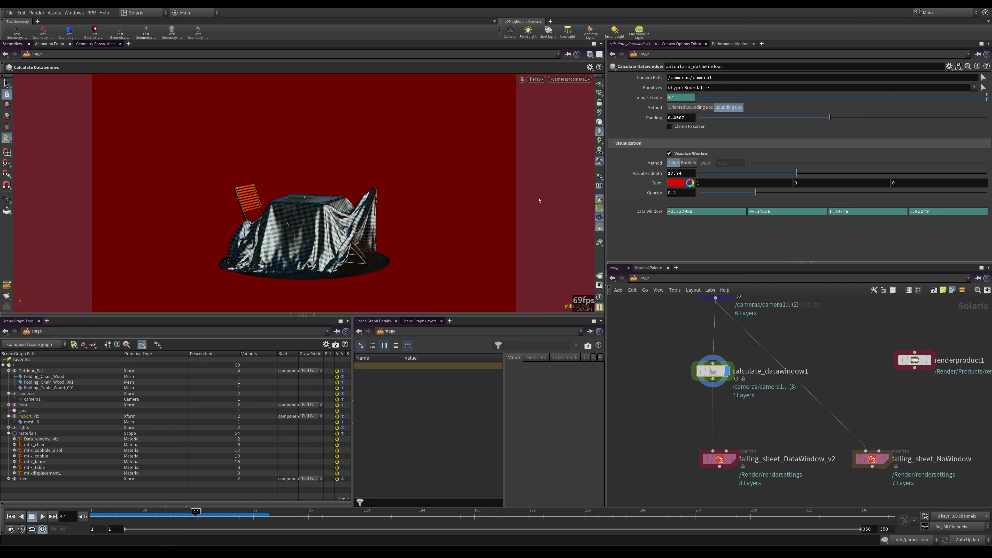
click(731, 458)
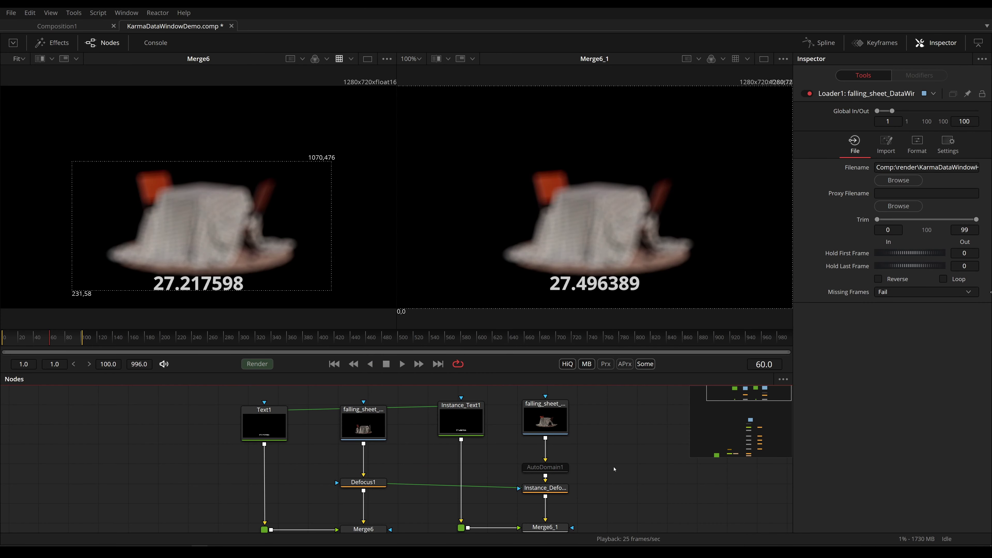
Back in Fusion, view the particles_DataWindow loader, switch to a single viewer and play back the sequence.
drag(757, 407, 758, 419)
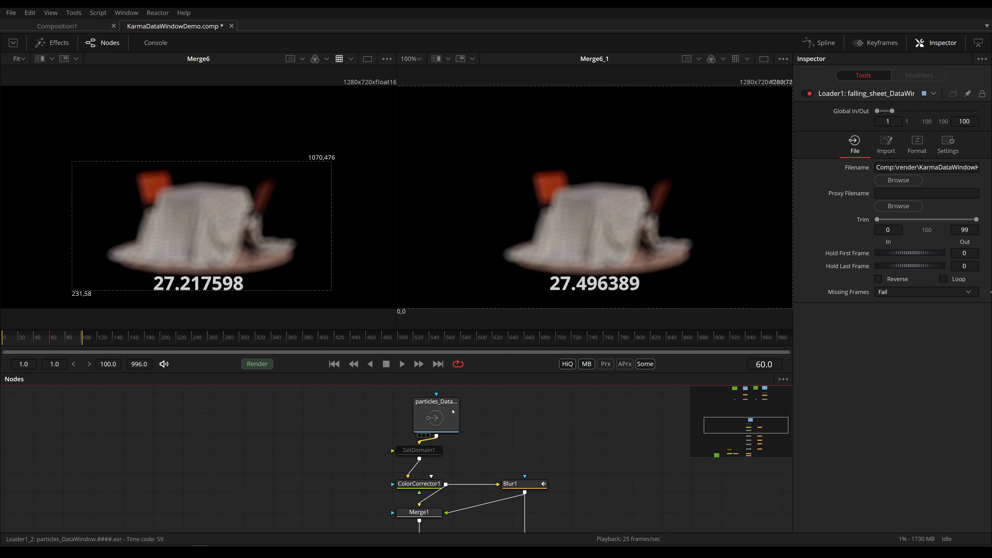
click(454, 412)
key(1)
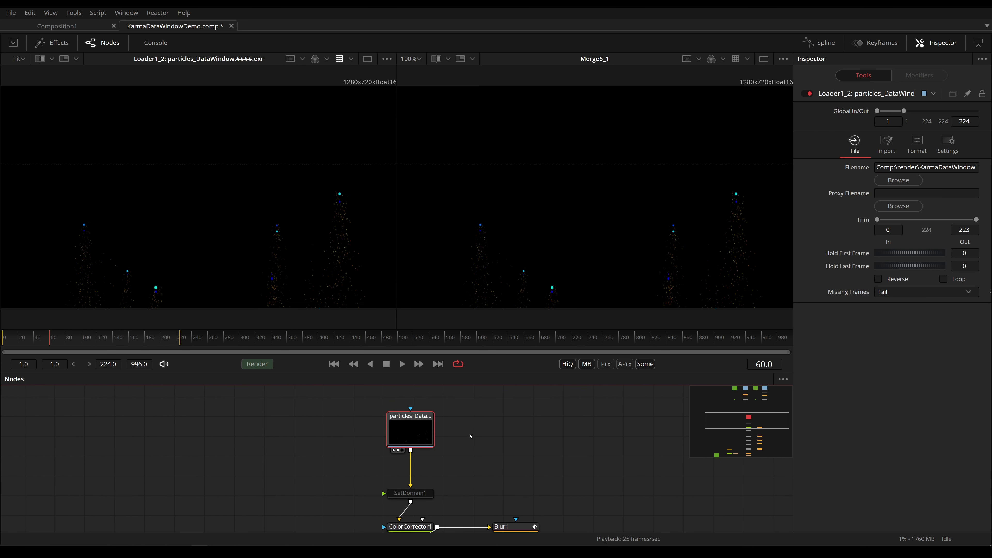
key(1)
click(764, 58)
key(space)
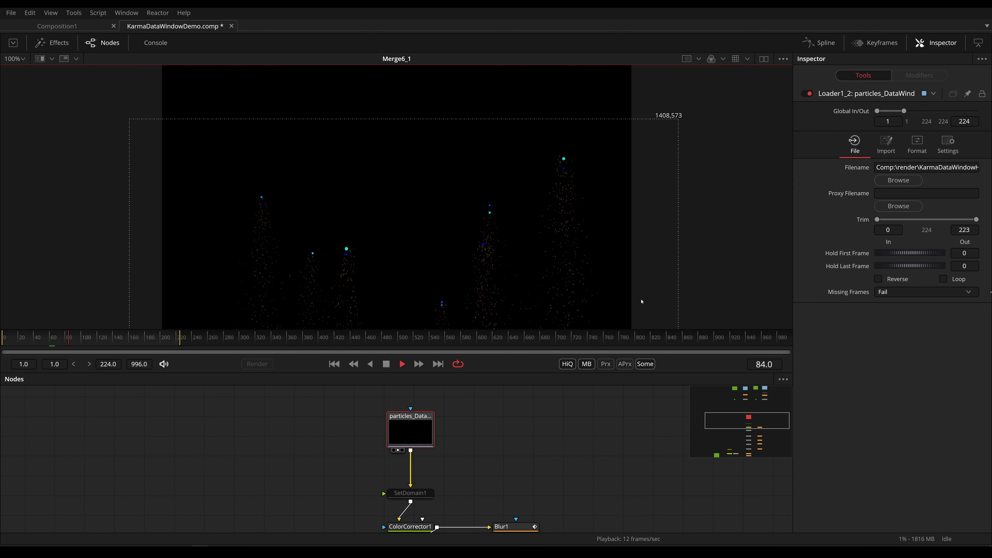
Stop the playback and show the particles_DataWindow loader at a size that reveals its whole data window around the frame.
key(space)
key(1)
key(ctrl+f)
ctrl+scroll(506, 228, down, 1)
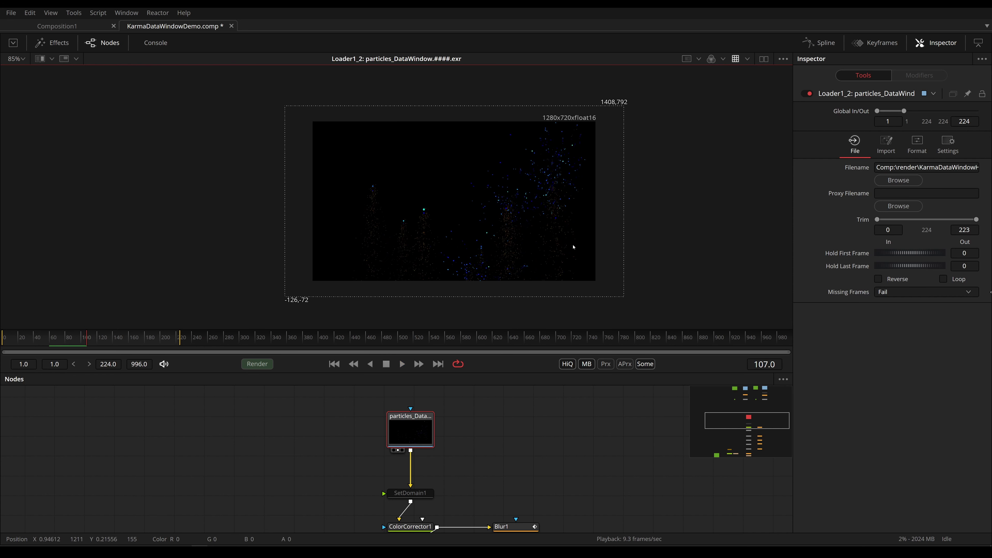
Add a Transform node after the particles_DataWindow loader and move the image up to a Center Y of about 0.581.
click(420, 430)
key(shift+space)
text(transform)
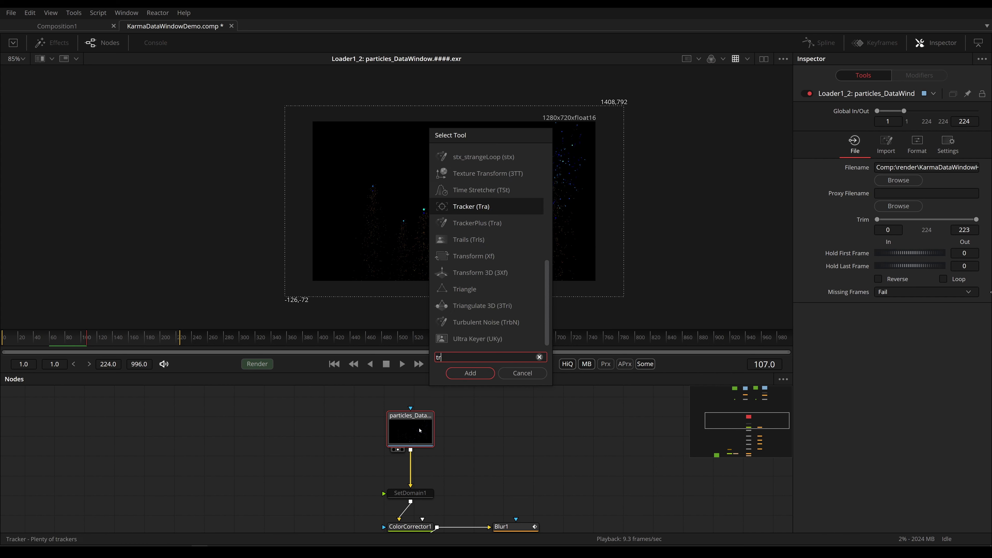
key(Return)
drag(455, 191, 454, 179)
ctrl+scroll(464, 259, up, 2)
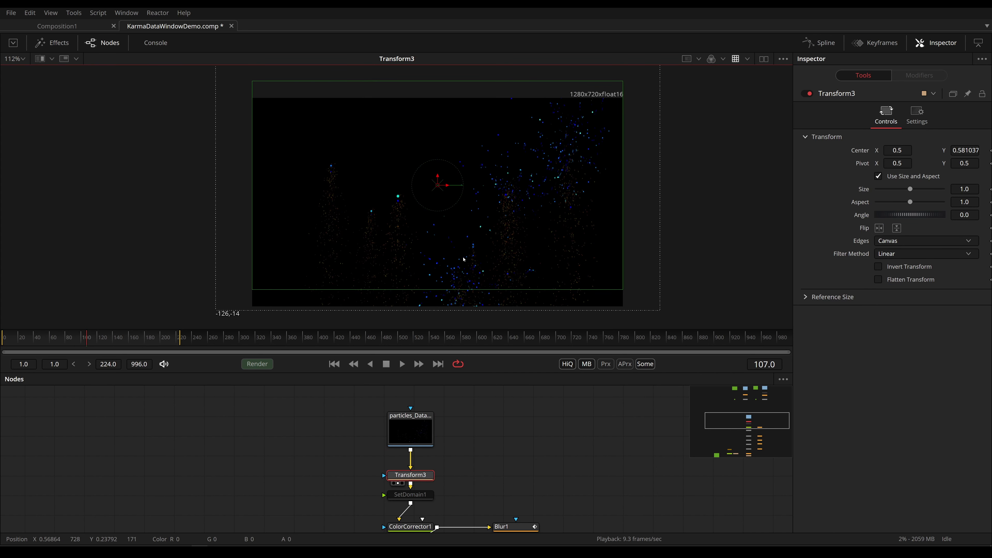
Move the particle image back down to a Center Y of about 0.494 and undo adding the Transform node.
mouse_move(438, 183)
mouse_down()
mouse_move(437, 156)
mouse_move(435, 213)
mouse_move(436, 199)
mouse_up()
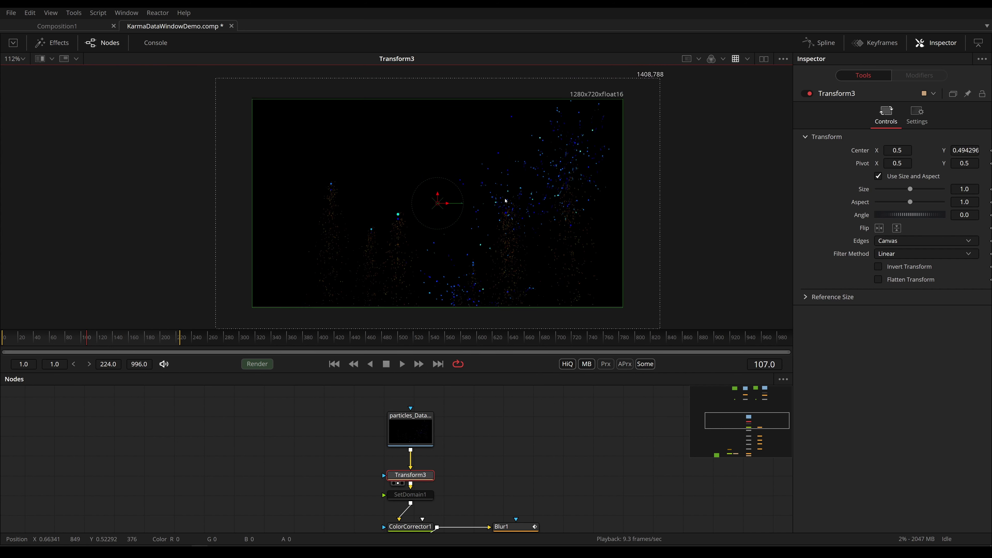
key(ctrl+z)
middle_drag(480, 459, 496, 433)
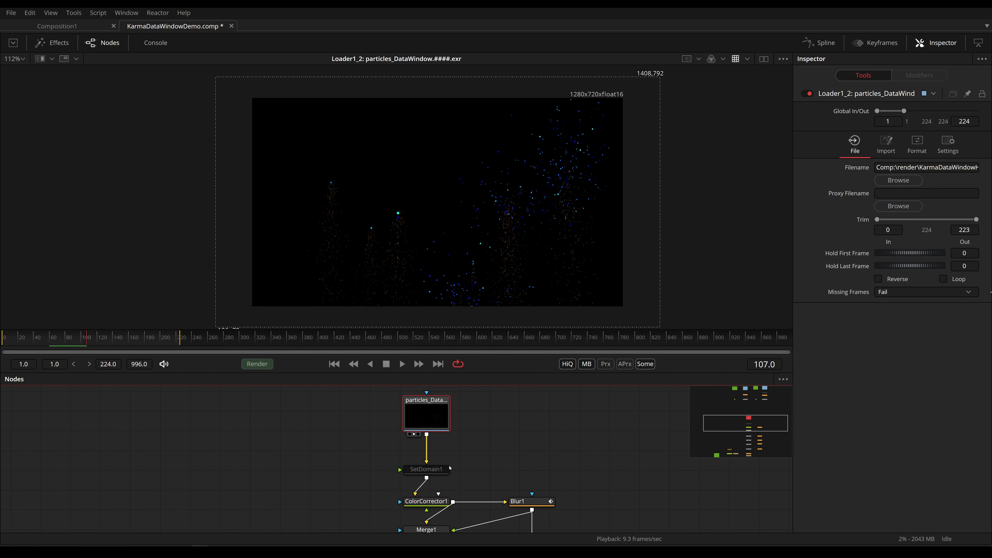
Enable SetDomain1 below the particles_DataWindow loader, view its output and play back the sequence cropped to the frame.
click(437, 471)
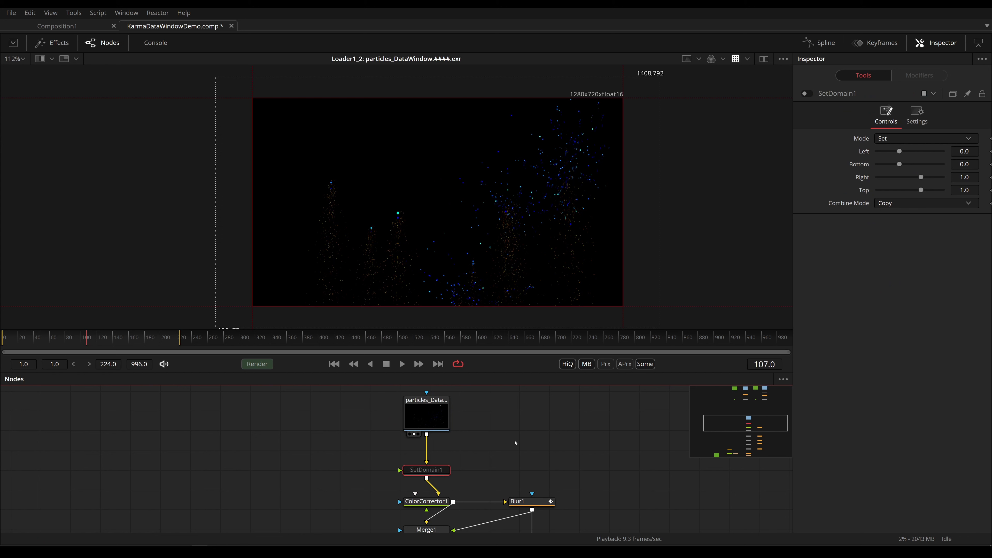
key(ctrl+p)
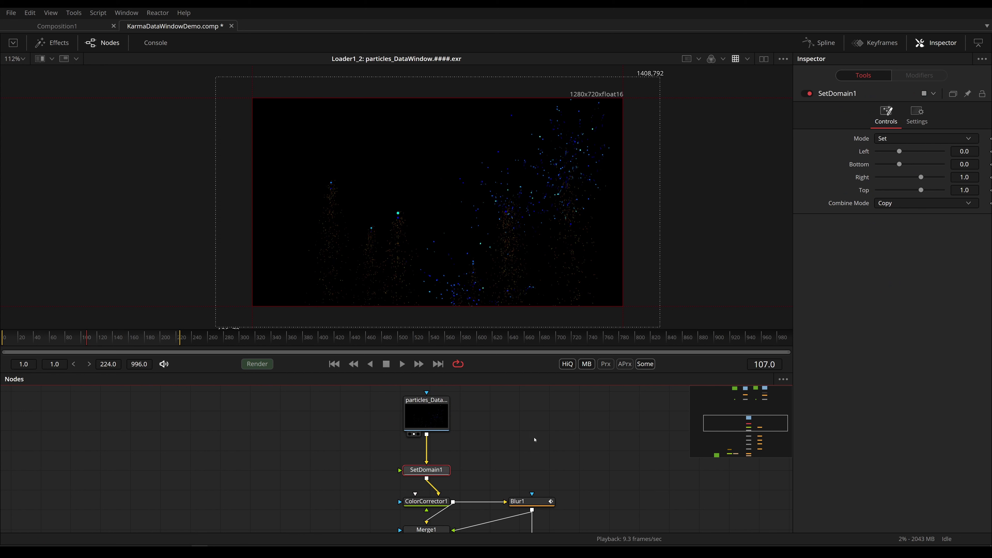
key(1)
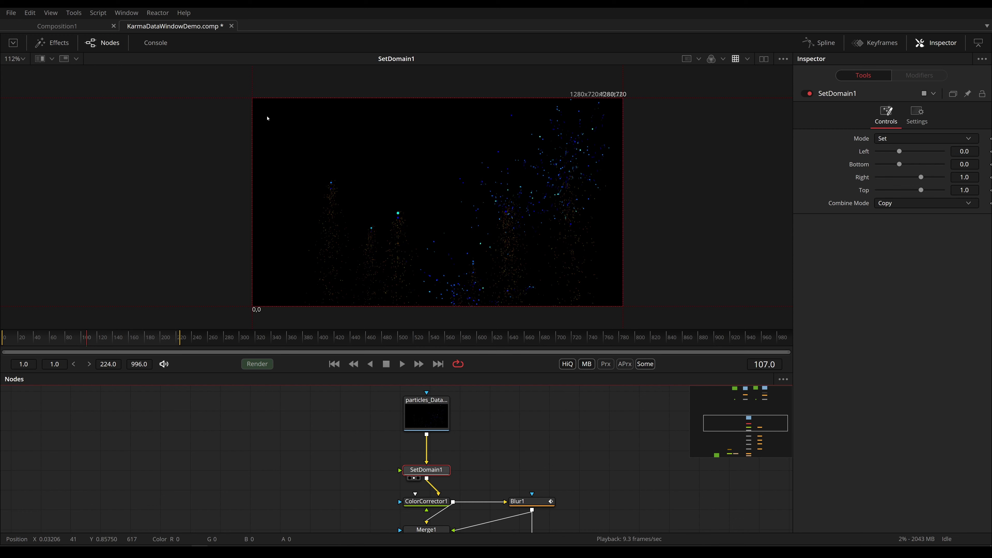
key(space)
middle_drag(514, 472, 506, 449)
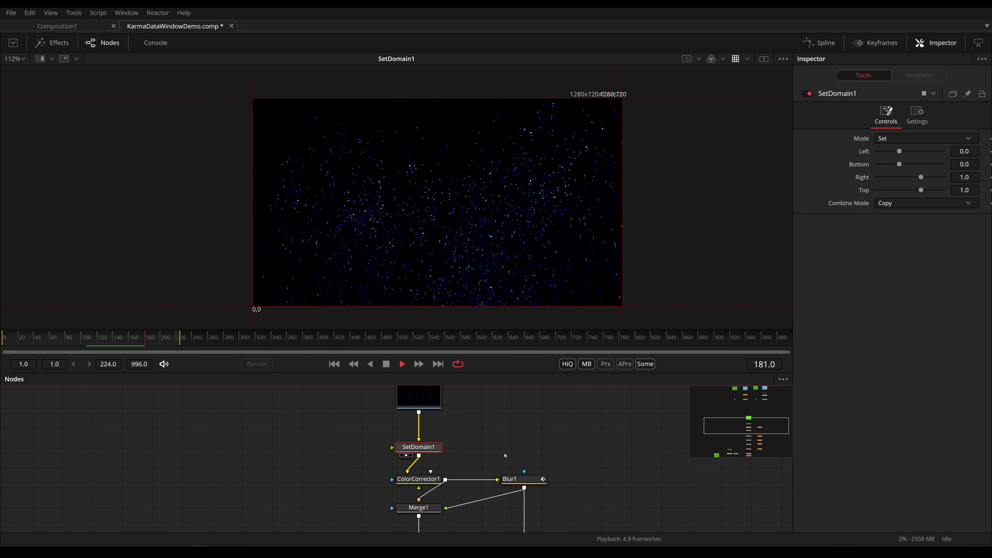
key(space)
View ColorCorrector1 and the Merge5 result at the end of the blur chain, and play back Merge5.
click(424, 480)
key(1)
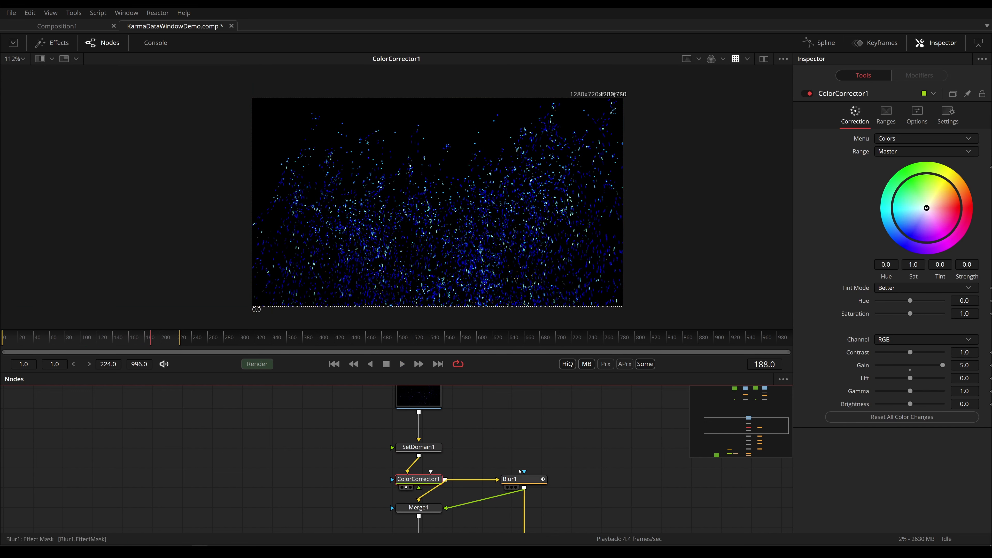
scroll(565, 401, down, 4)
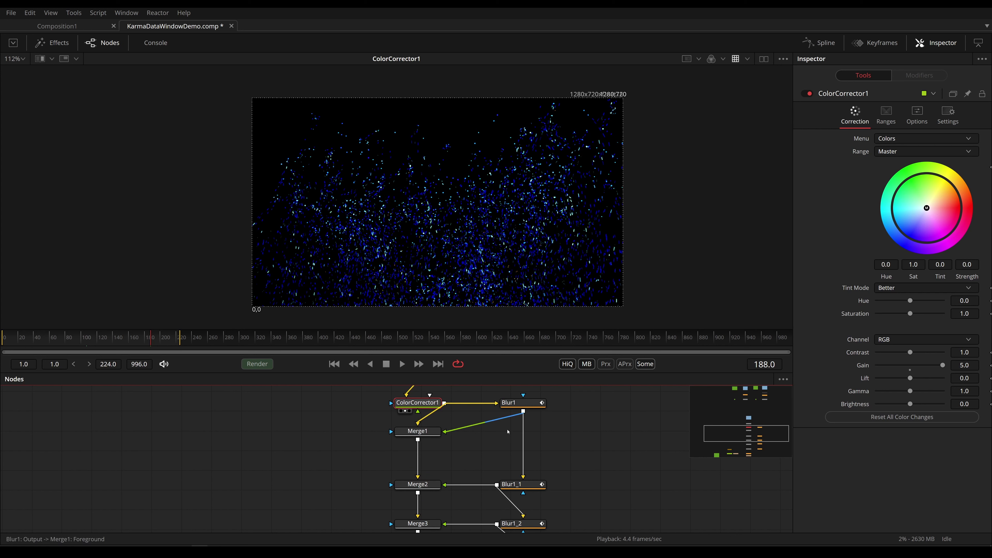
scroll(563, 489, down, 5)
scroll(564, 489, down, 4)
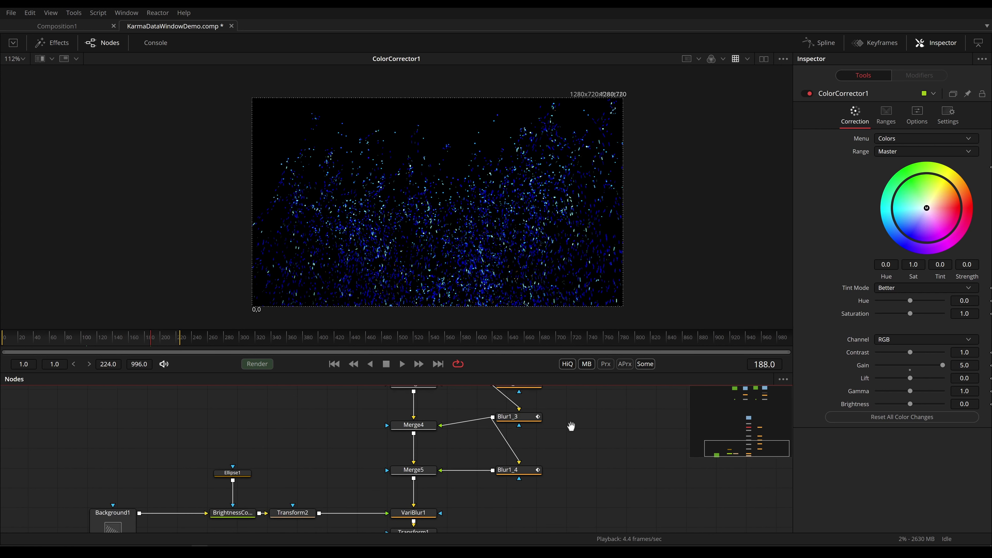
click(402, 454)
key(1)
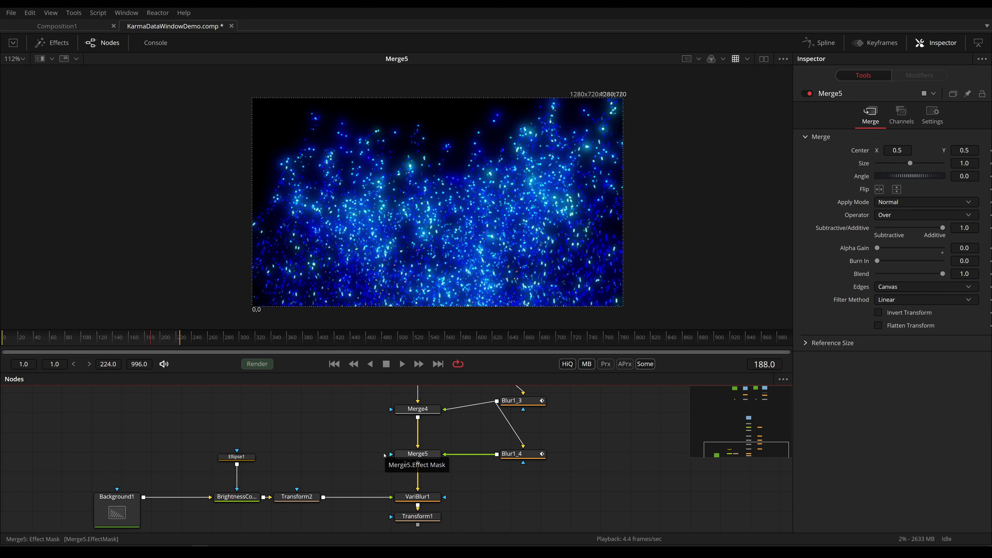
key(space)
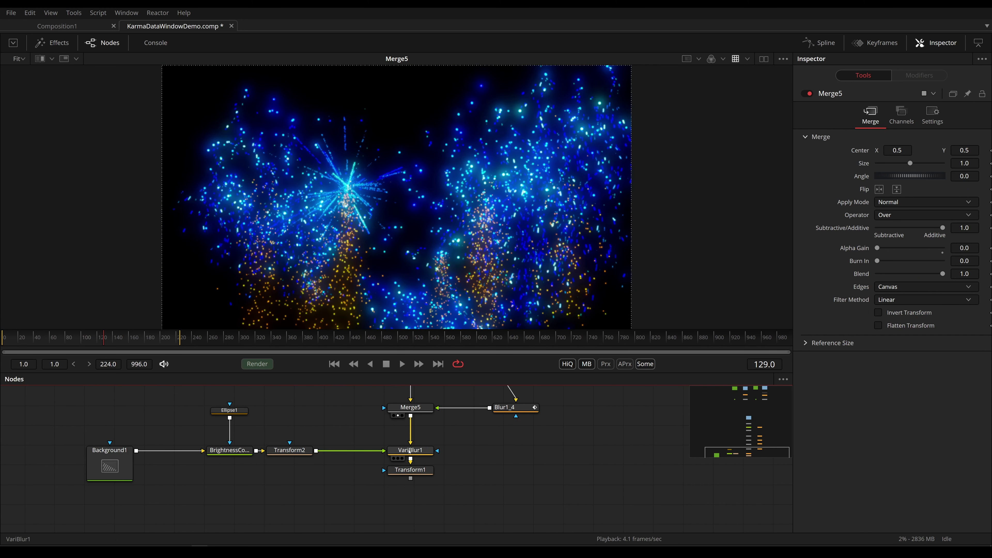
Examine VariBlur1 and the nodes feeding its blur map: Transform2, Background1 and BrightnessContrast1.
click(411, 451)
key(1)
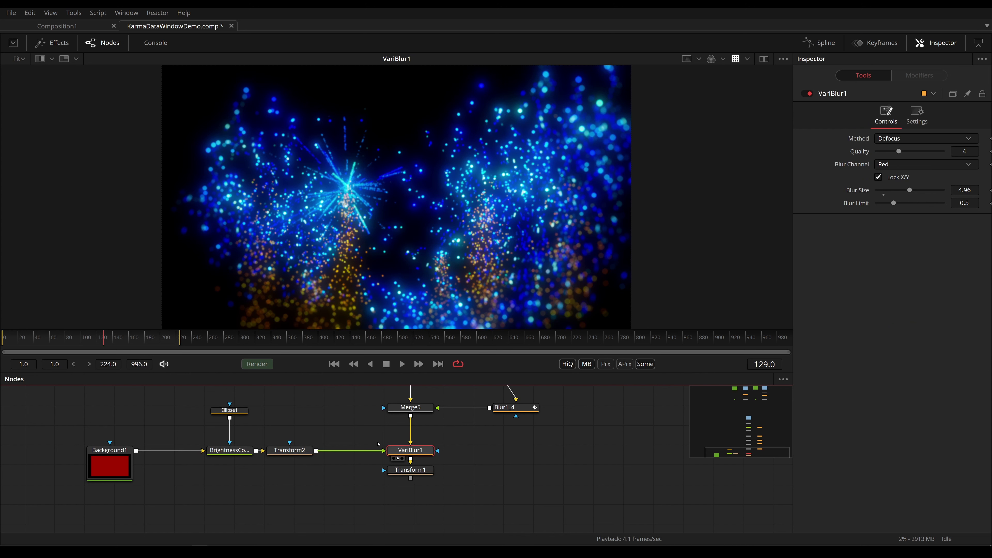
click(297, 451)
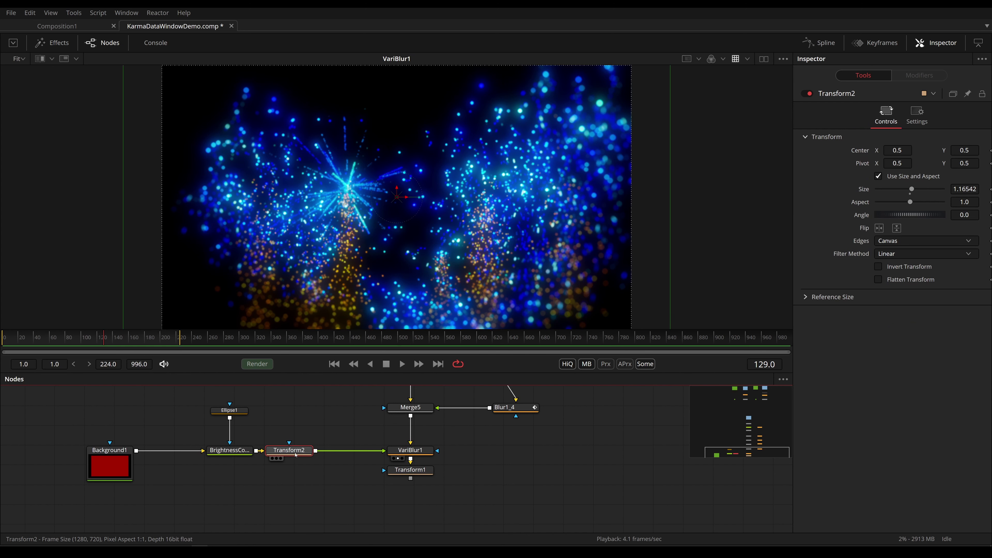
key(1)
click(118, 468)
key(1)
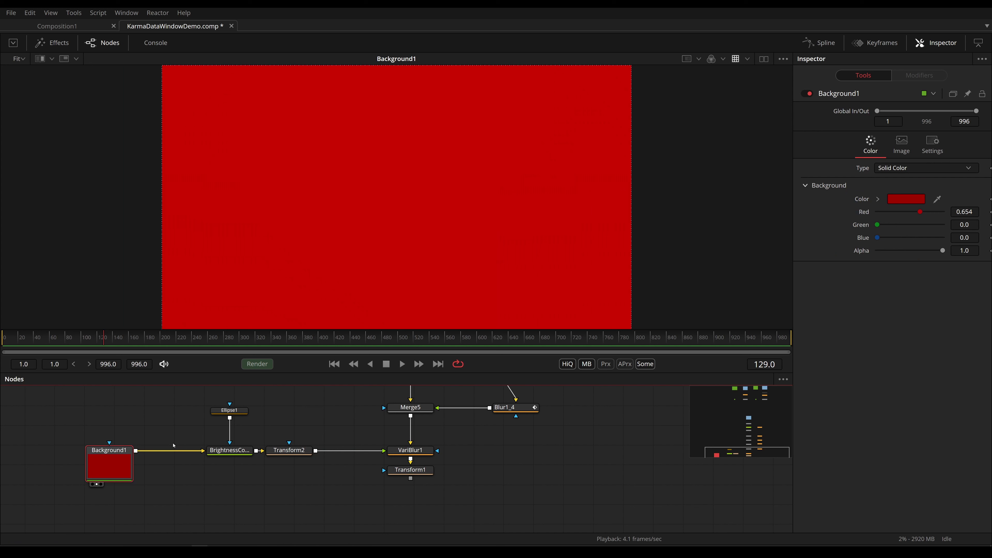
click(230, 450)
key(1)
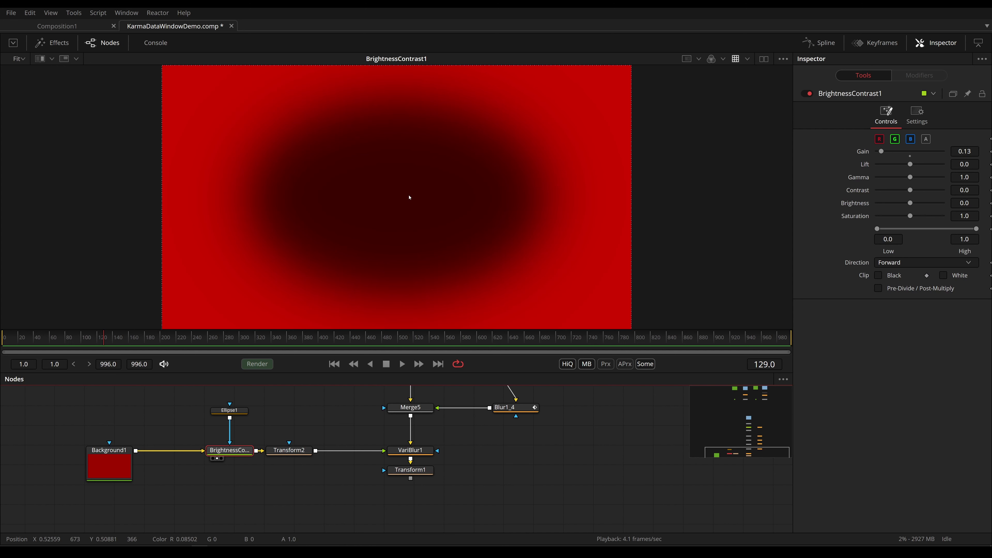
View VariBlur1 with its Blur Size set to 10.0 and enlarge the lower edge of an early frame.
click(410, 450)
key(1)
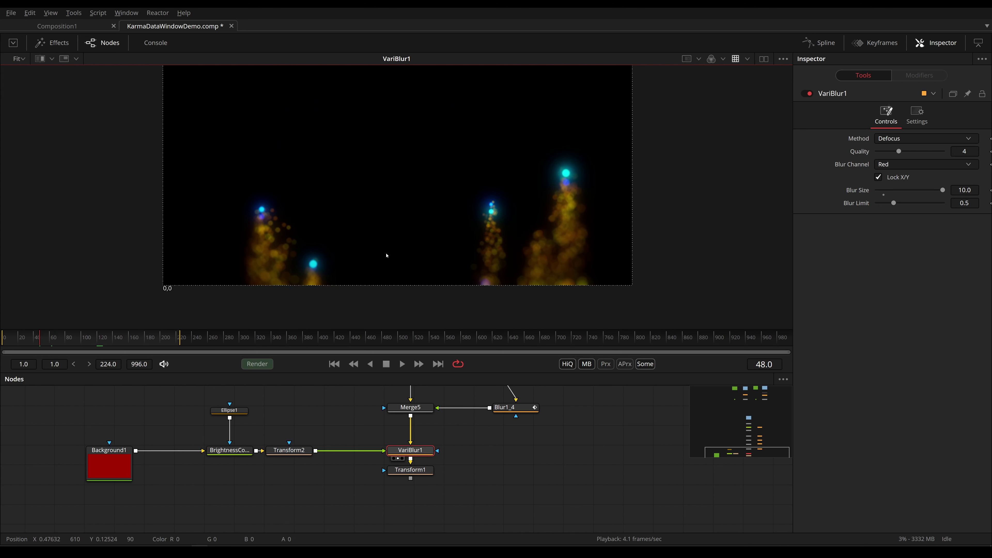
ctrl+scroll(369, 274, up, 5)
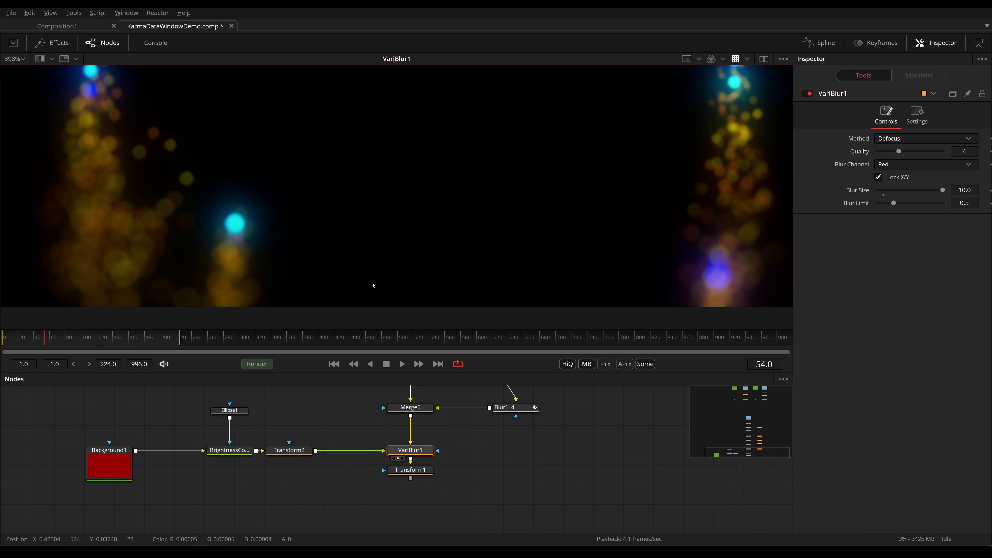
Step back and forth through the frames around 53 and 54 to examine how glowing particles enter at the lower frame edge.
key(Left)
key(Left)
key(Left)
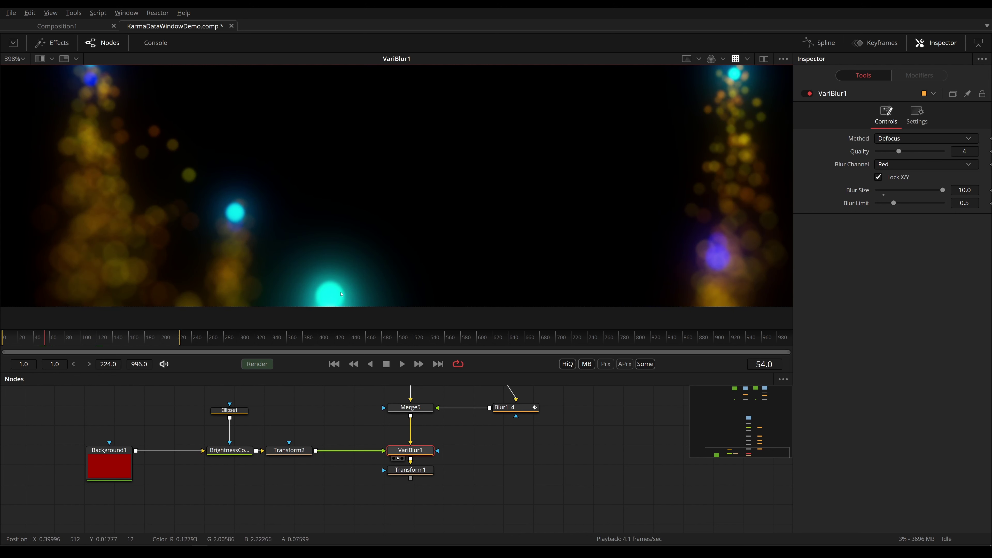
key(Right)
key(Right)
key(Left)
key(Left)
key(Left)
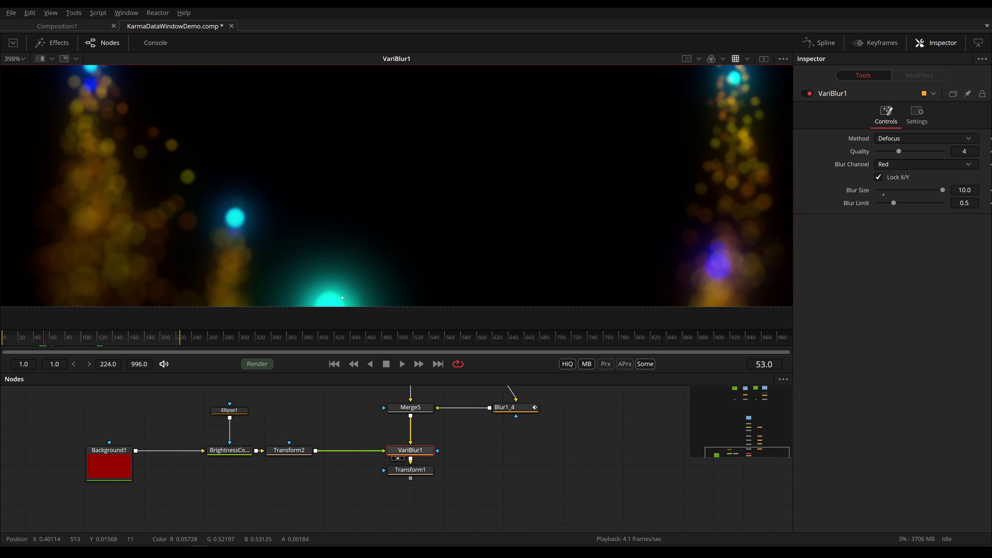
key(Right)
key(Right)
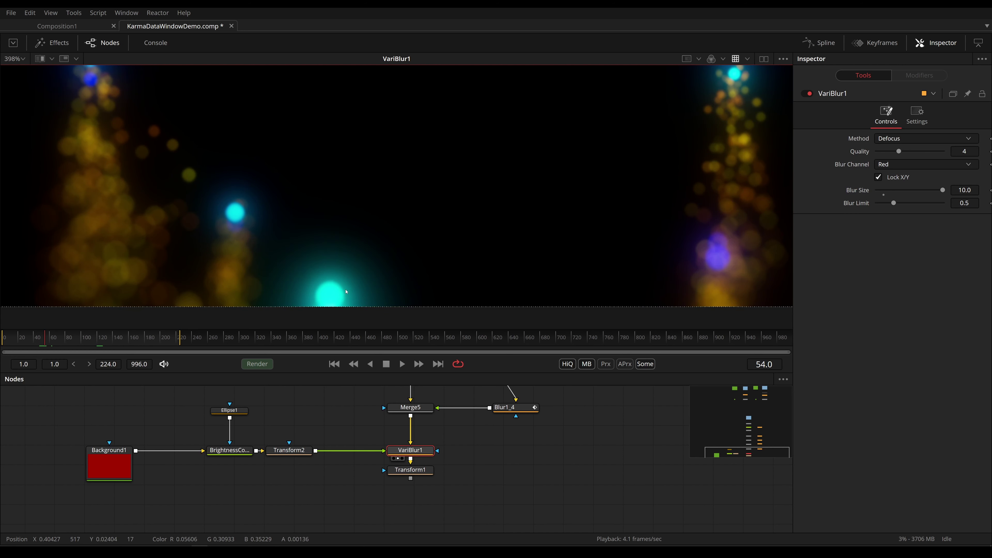
key(alt)
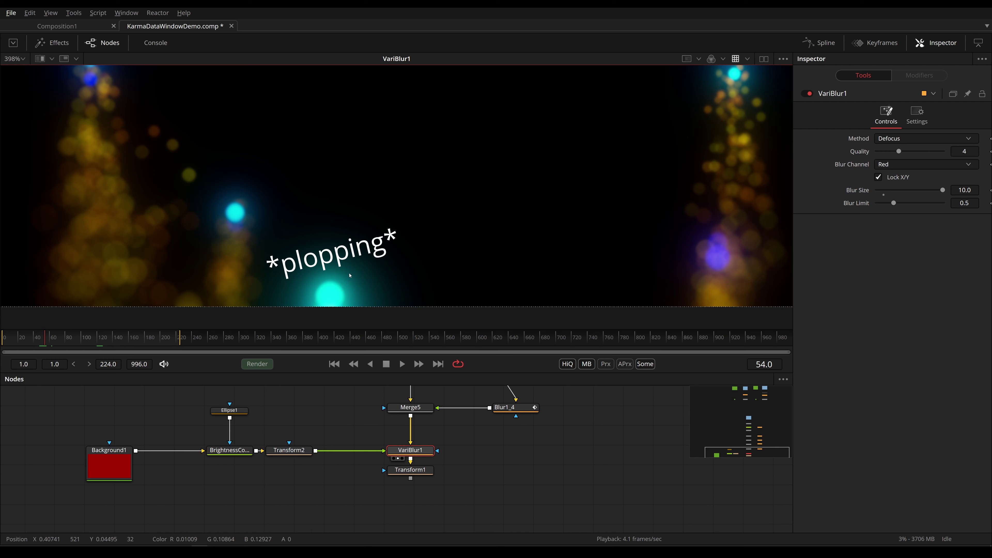
Compare the frames leading up to 54 to examine the large cyan particle at the lower frame edge.
key(Left)
key(Left)
key(Right)
key(Right)
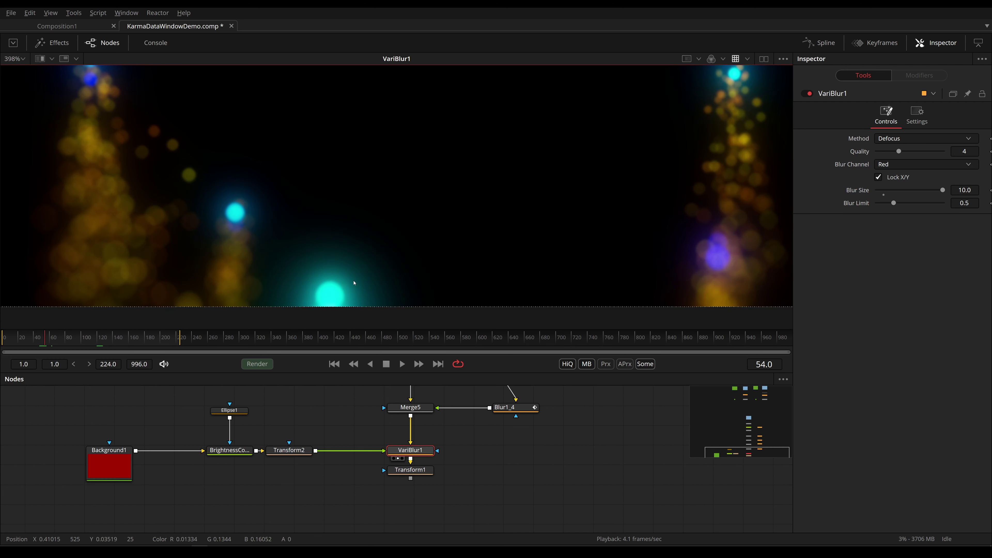
Bypass SetDomain1 below the particles loader so the blur chain uses the padding, keeping VariBlur1's lower edge in view.
scroll(359, 504, up, 10)
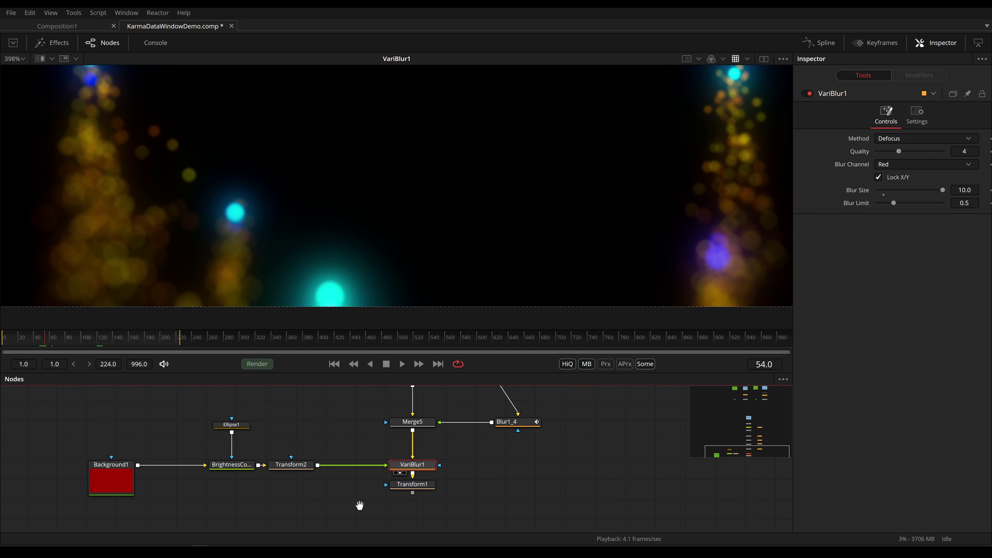
scroll(341, 451, up, 5)
drag(341, 450, 425, 470)
middle_drag(387, 259, 413, 203)
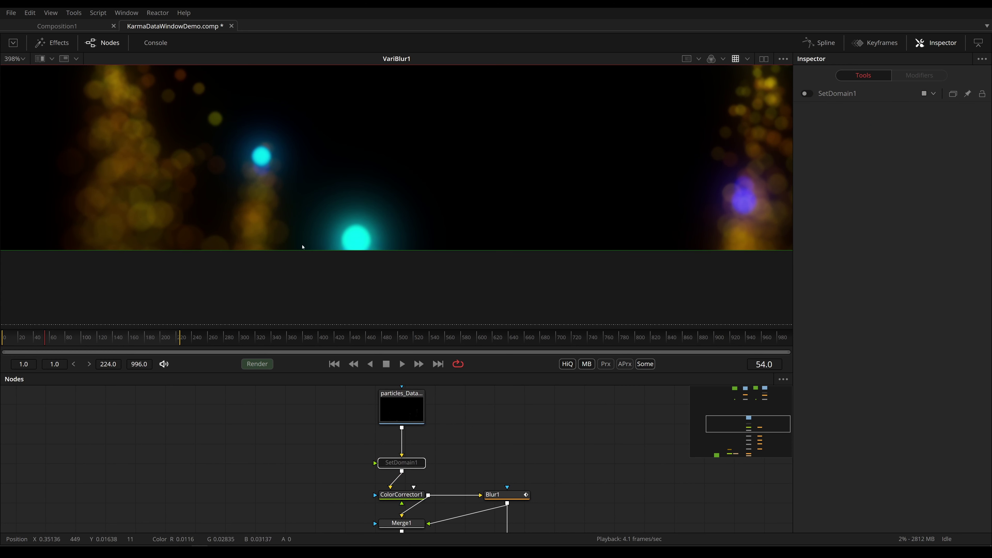
Step through frames 50 to 54 of VariBlur1 with SetDomain1 bypassed to examine how particles enter at the lower edge.
key(Left)
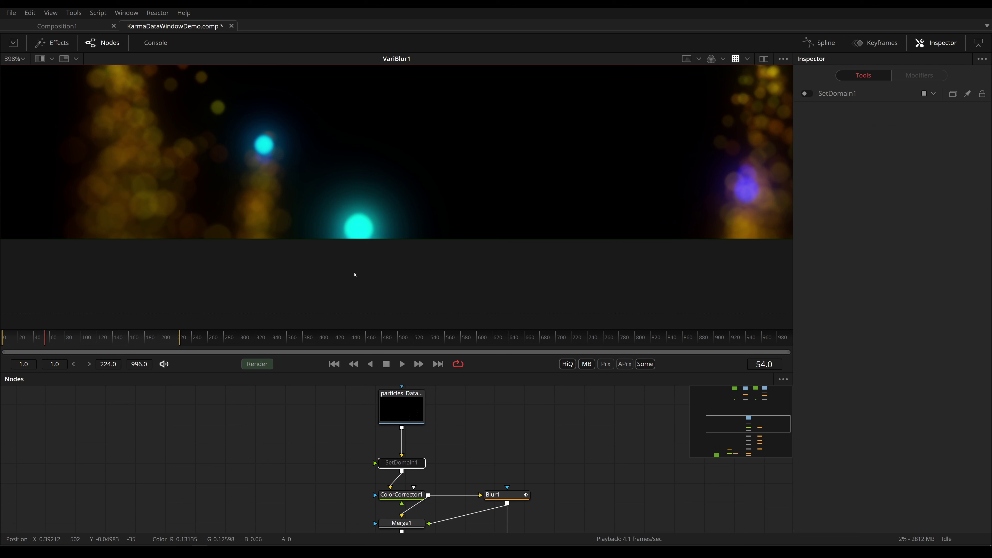
key(Left)
key(Left)
key(Left)
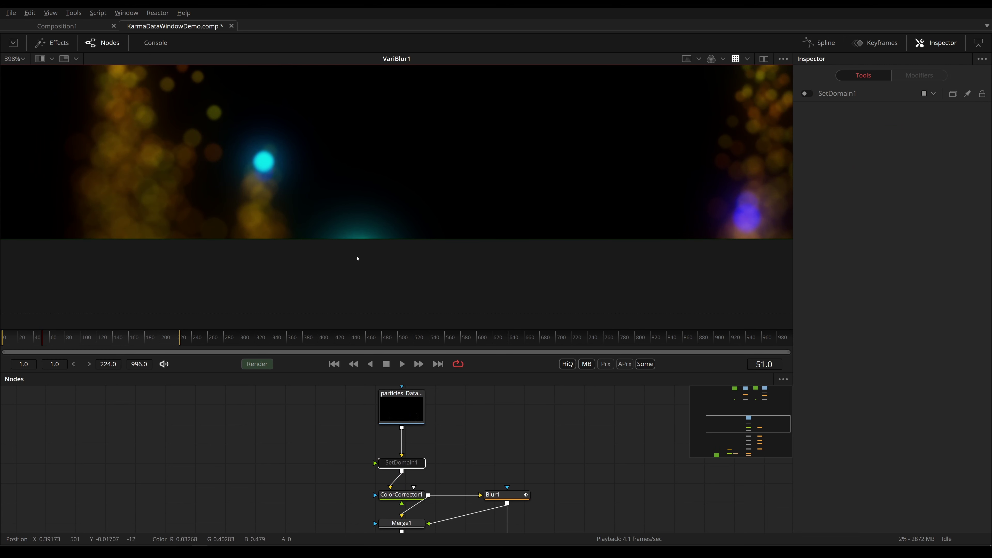
key(Right)
key(Left)
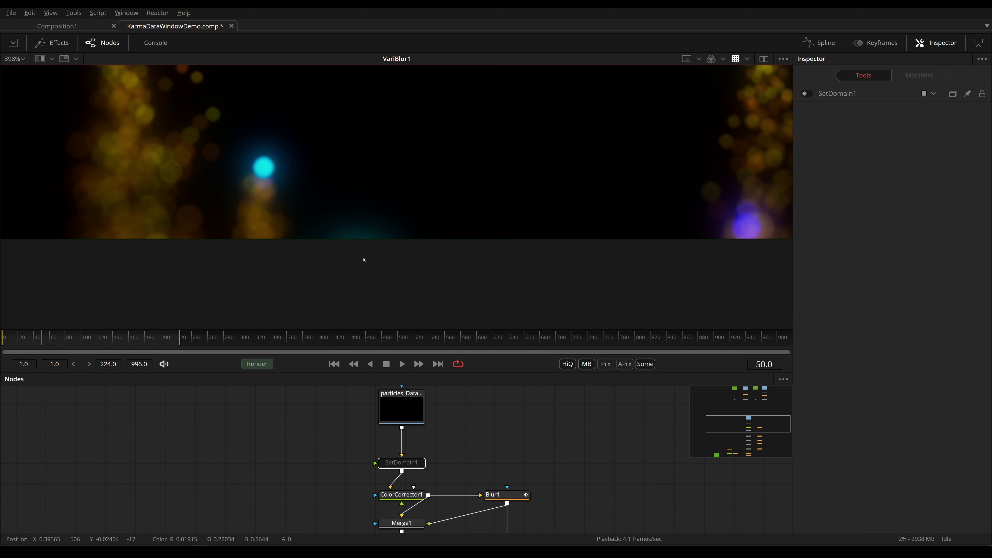
key(space)
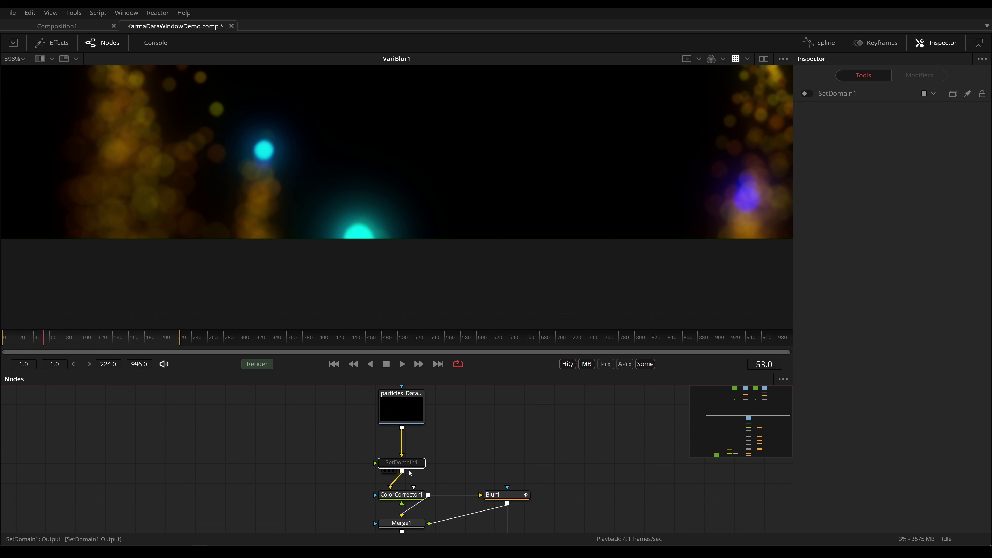
click(410, 473)
key(Left)
key(Right)
key(Left)
key(Right)
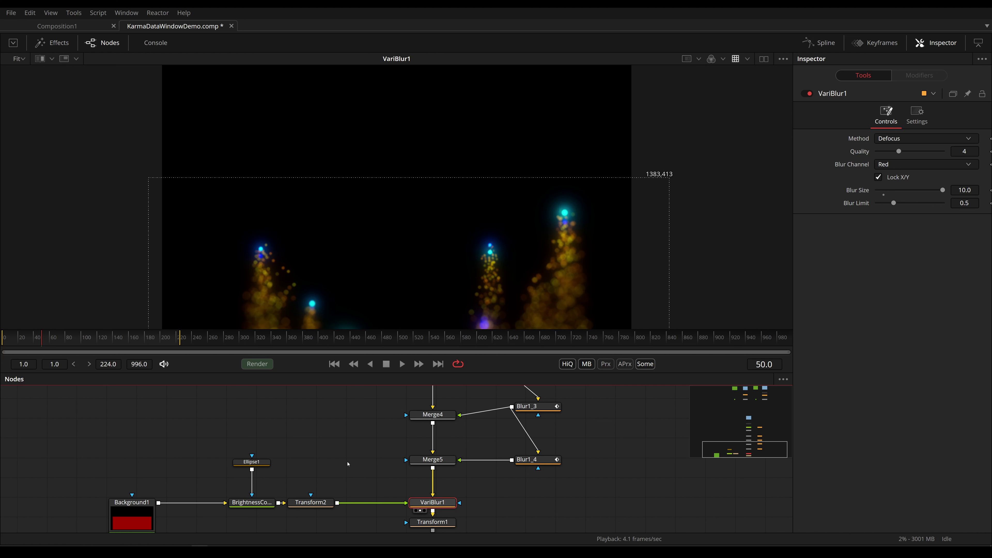
Bypass Transform2 in the blur map branch and view Transform1, enlarging the area just beyond the lower frame edge.
click(310, 502)
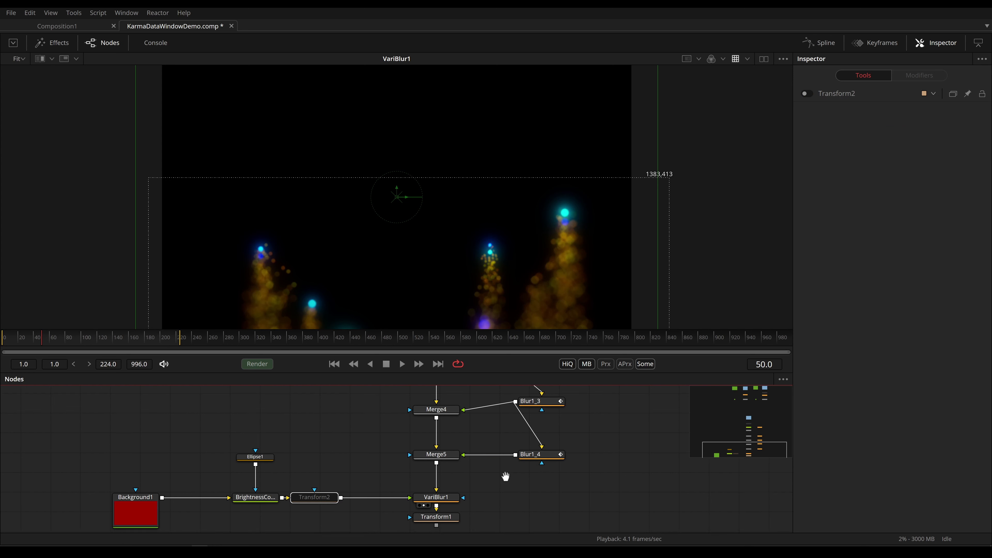
middle_drag(507, 472, 517, 418)
click(442, 468)
key(1)
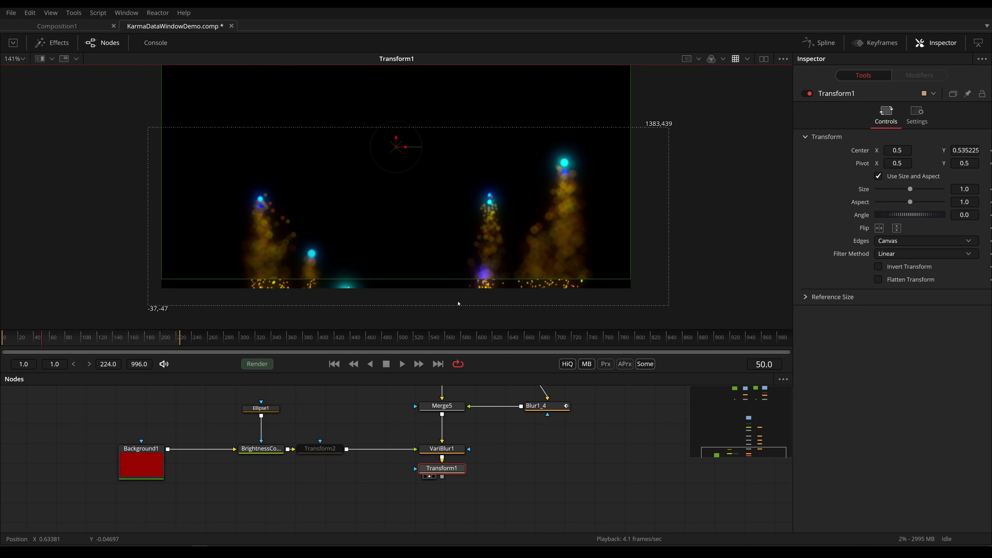
ctrl+scroll(537, 270, up, 3)
ctrl+scroll(537, 269, up, 5)
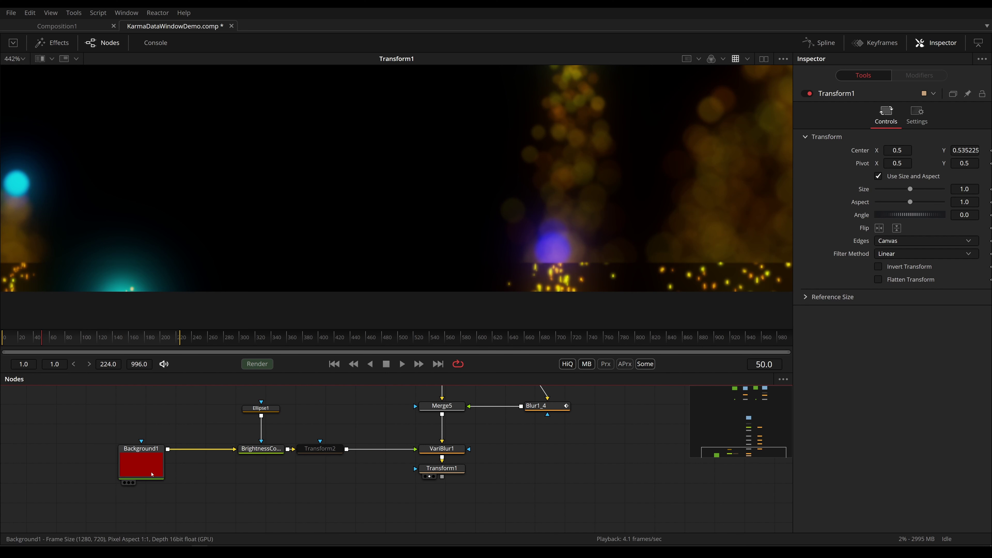
Check Transform2's size setting and the image width and height of Background1.
click(319, 449)
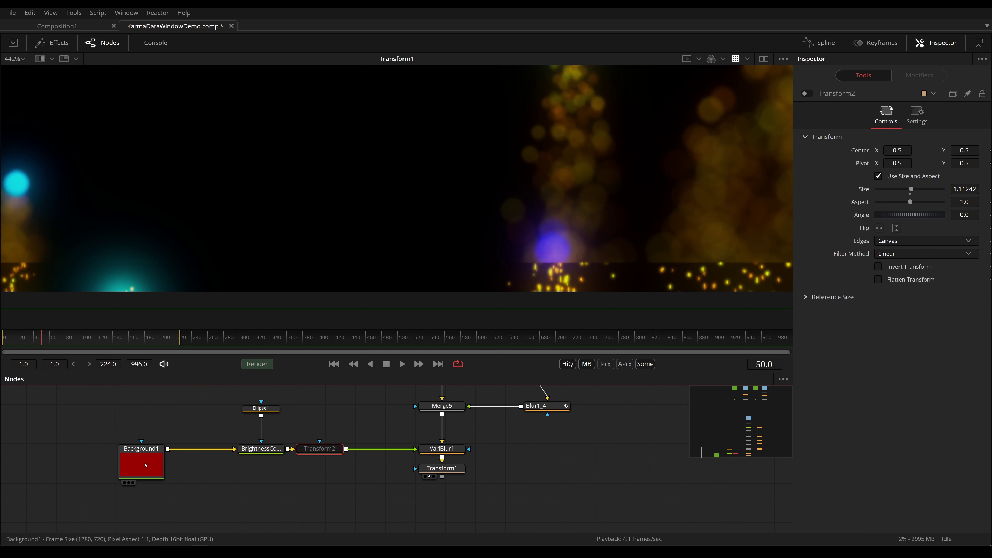
click(141, 465)
drag(898, 199, 897, 199)
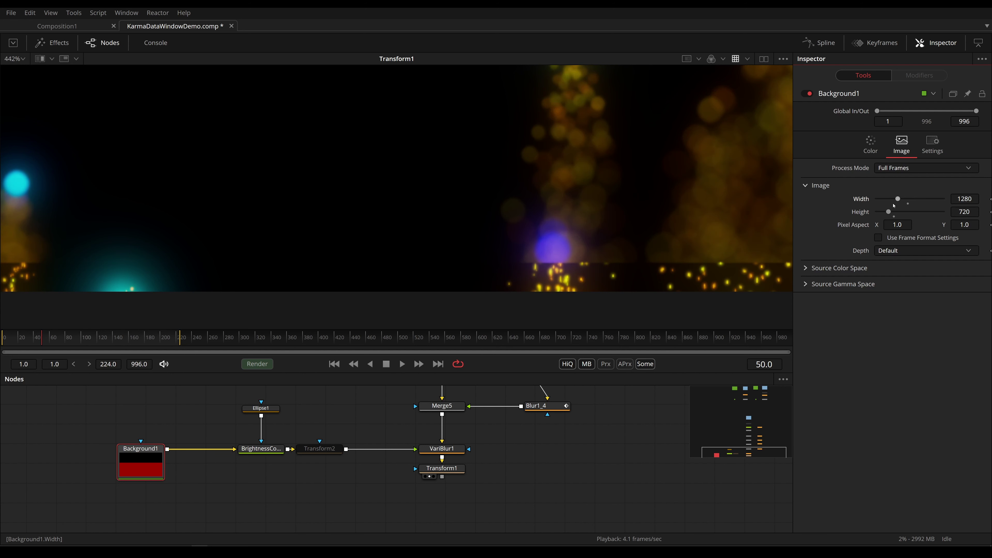
Re-enable Transform2 so the blur map covers the padding, and play back VariBlur1.
click(322, 450)
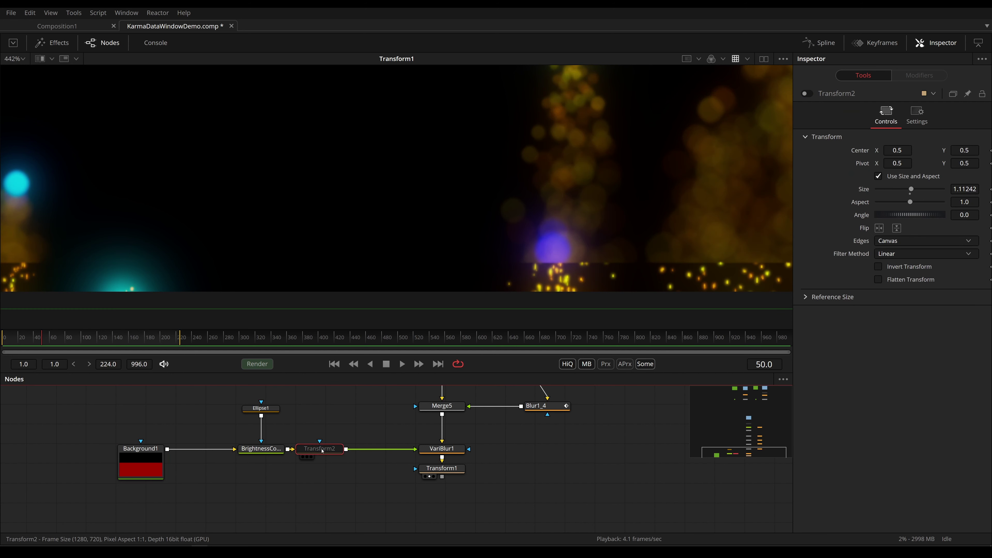
key(ctrl+p)
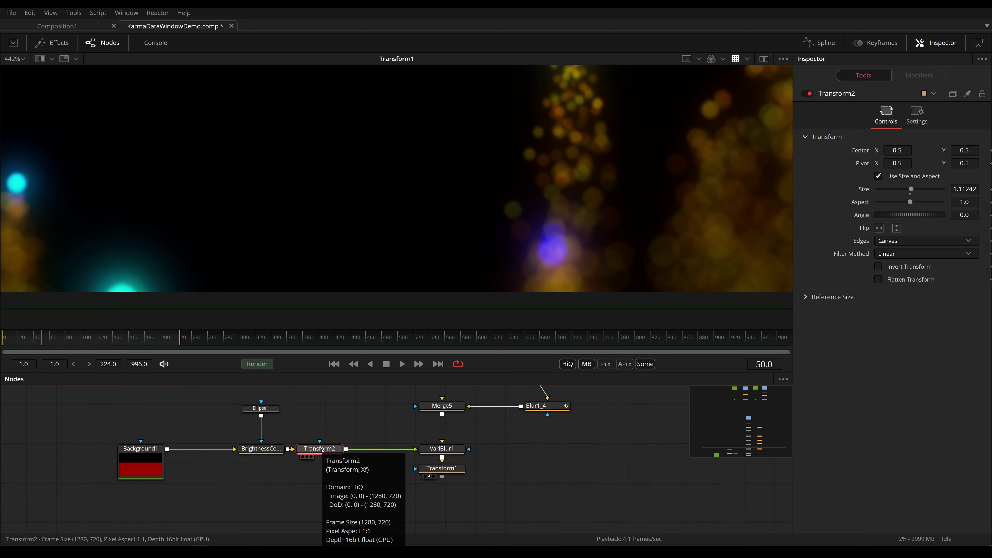
click(442, 448)
key(1)
key(space)
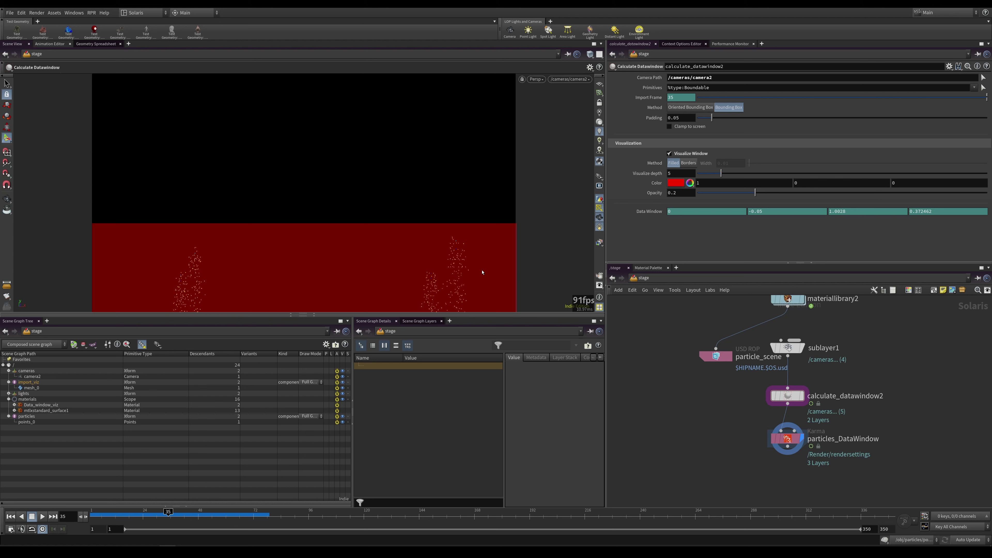
In Houdini, scrub to frame 91, render the camera view with Karma, and go to frame 56.
drag(169, 512, 296, 510)
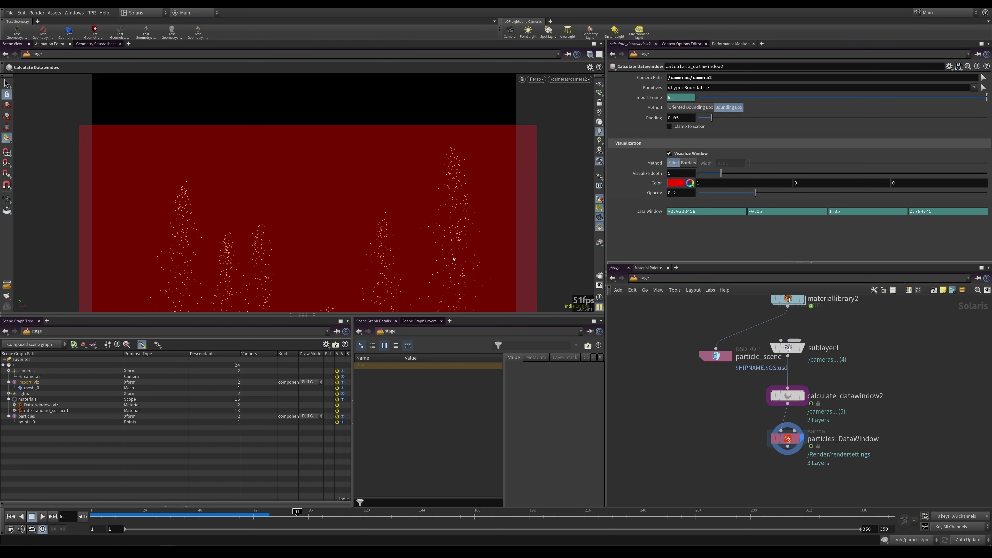
click(536, 79)
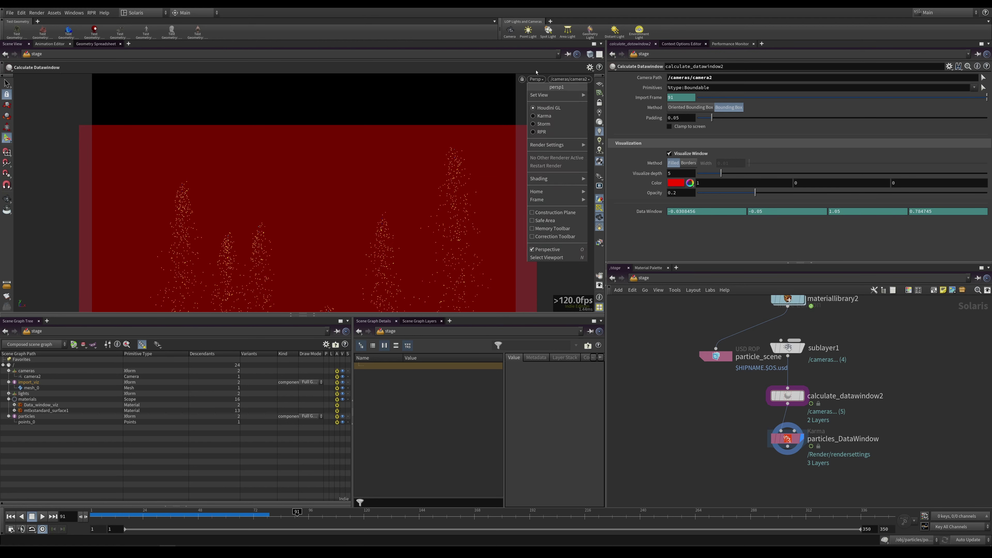
click(542, 115)
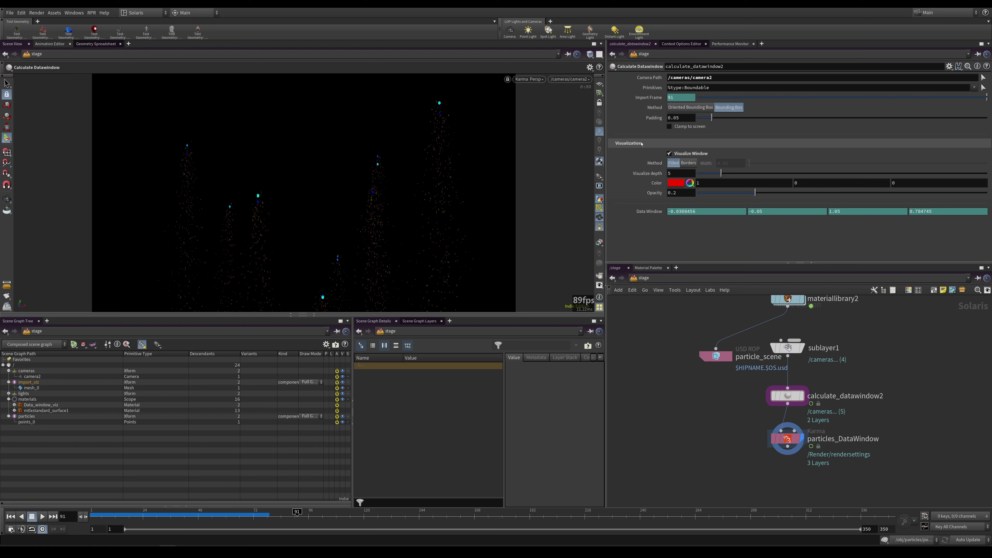
click(216, 513)
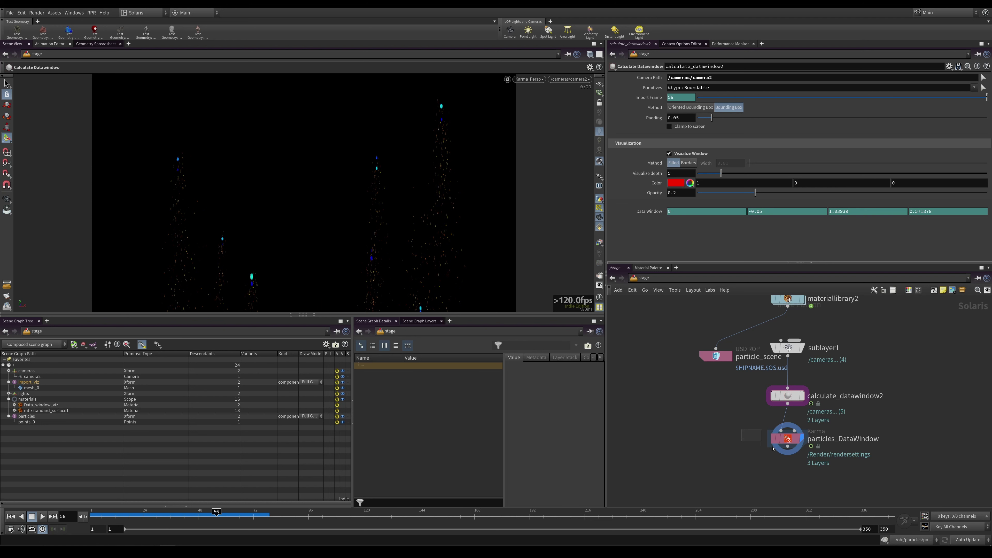
Move the particles_DataWindow node further below calculate_datawindow2 and set calculate_datawindow2's Padding to 0.3506.
click(780, 438)
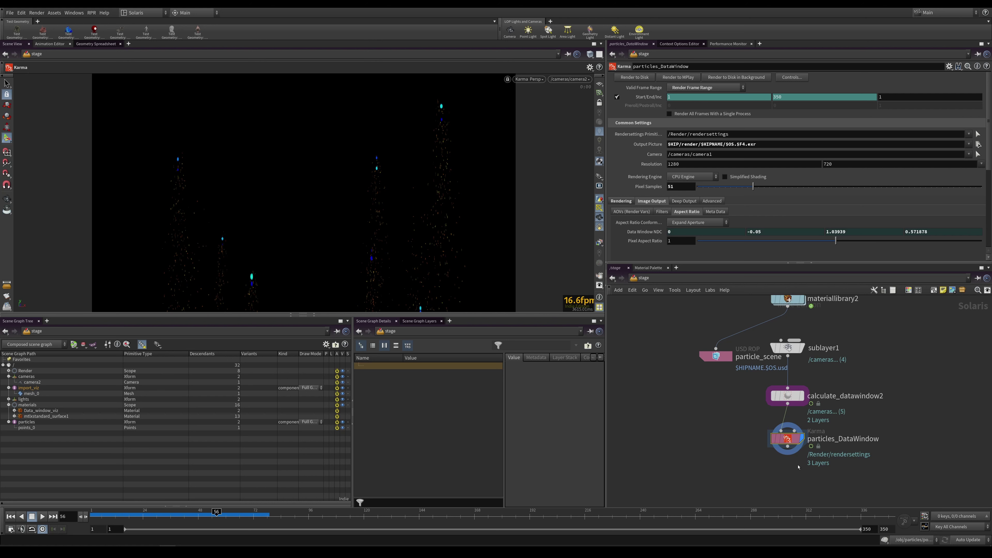
drag(800, 435, 801, 465)
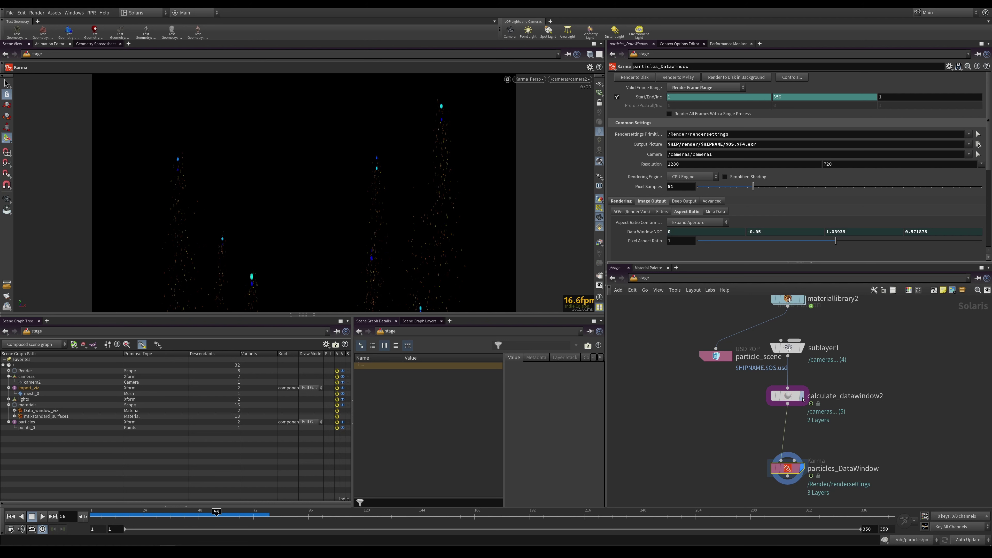
click(788, 396)
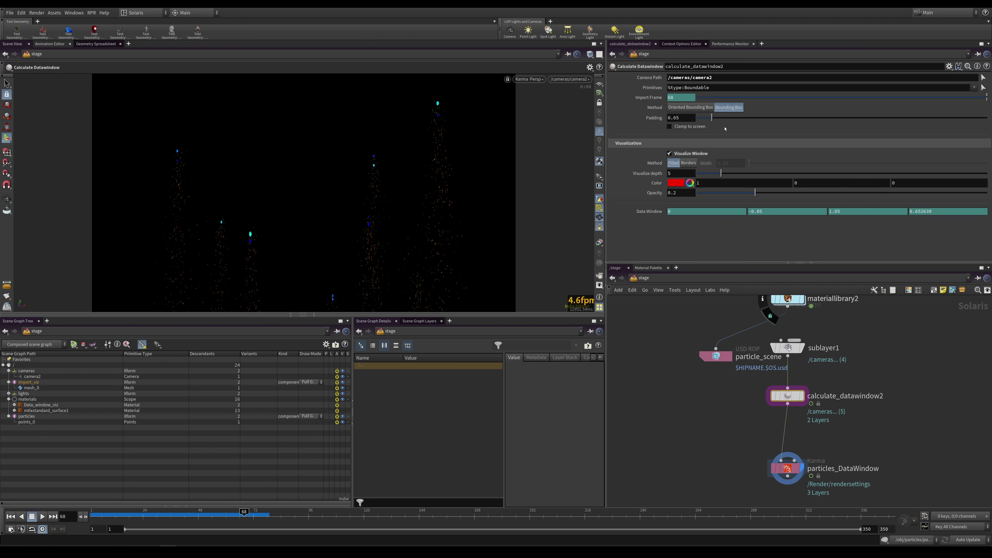
drag(721, 121, 799, 120)
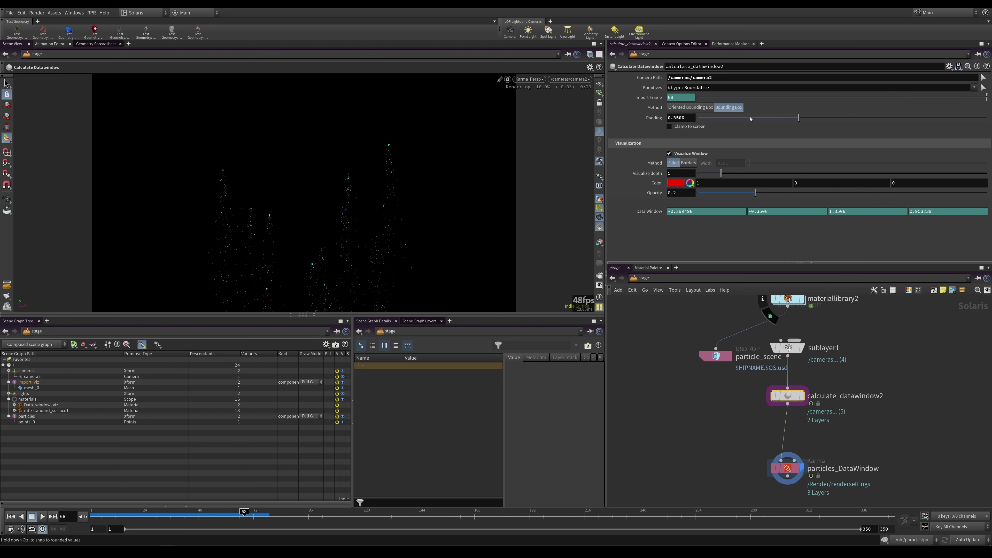
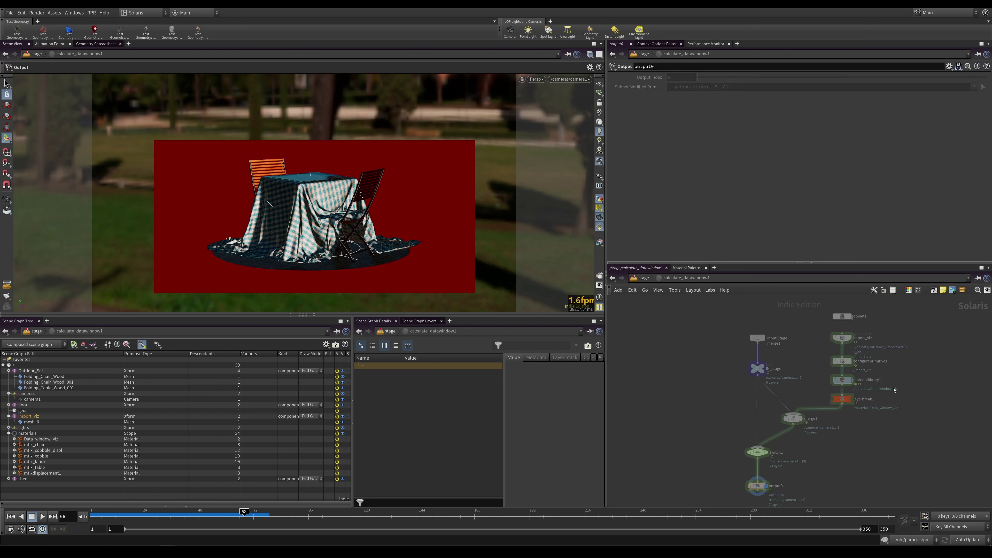
Allow editing of calculate_datawindow1's contents from the stage level and look through its internal network.
key(u)
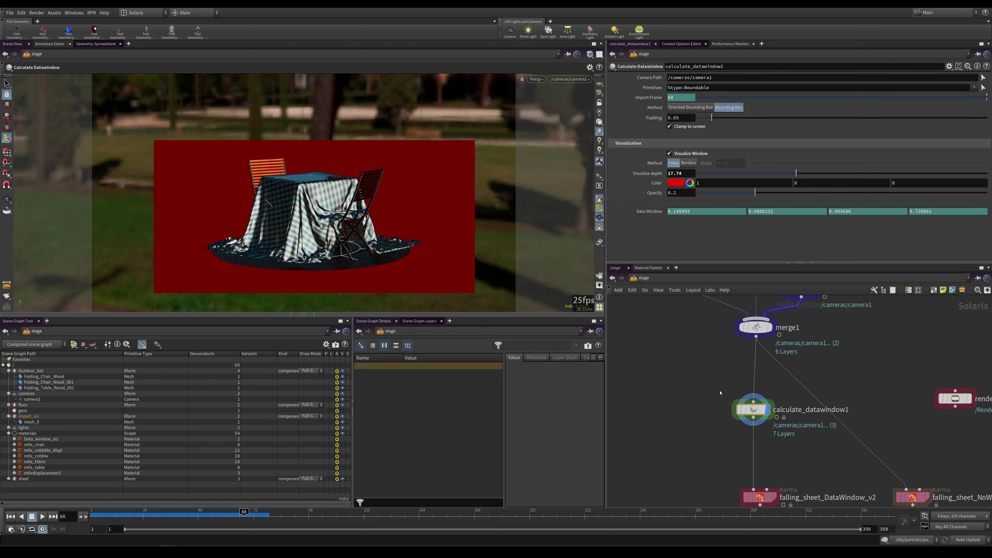
right_click(753, 409)
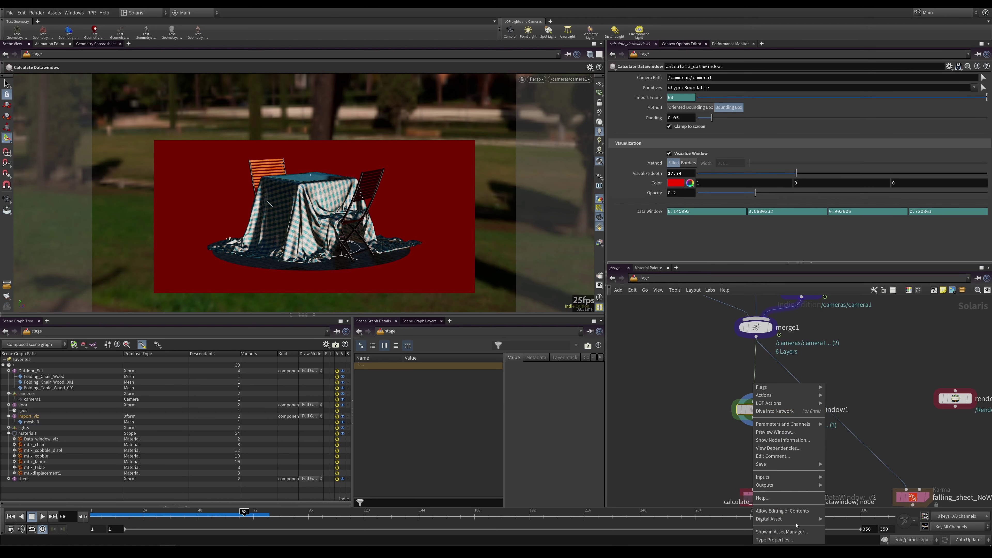
click(810, 511)
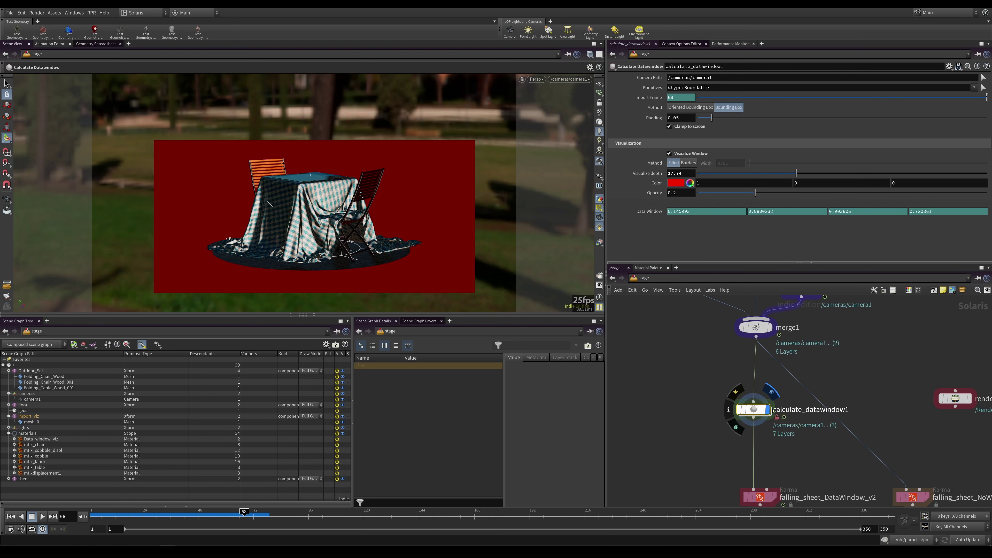
double_click(754, 410)
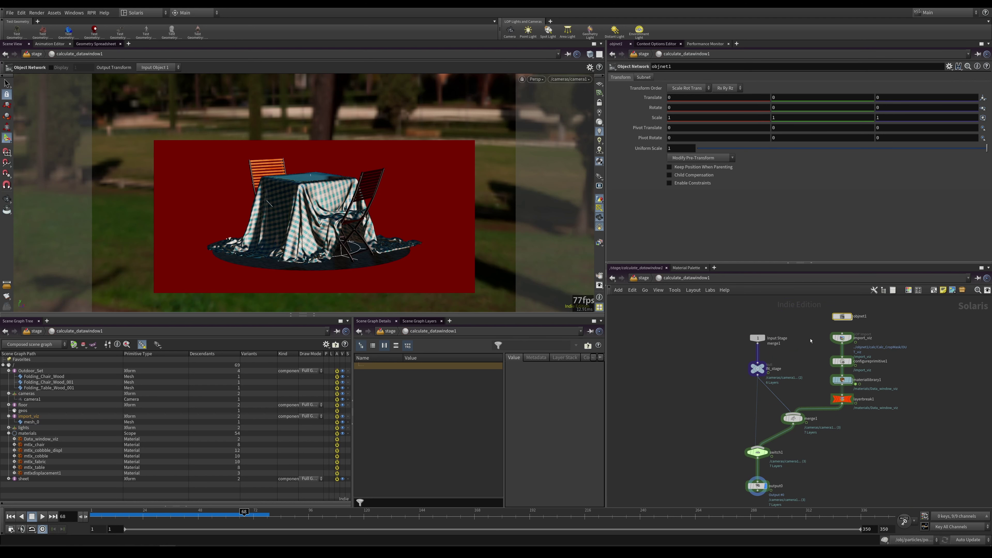
click(644, 277)
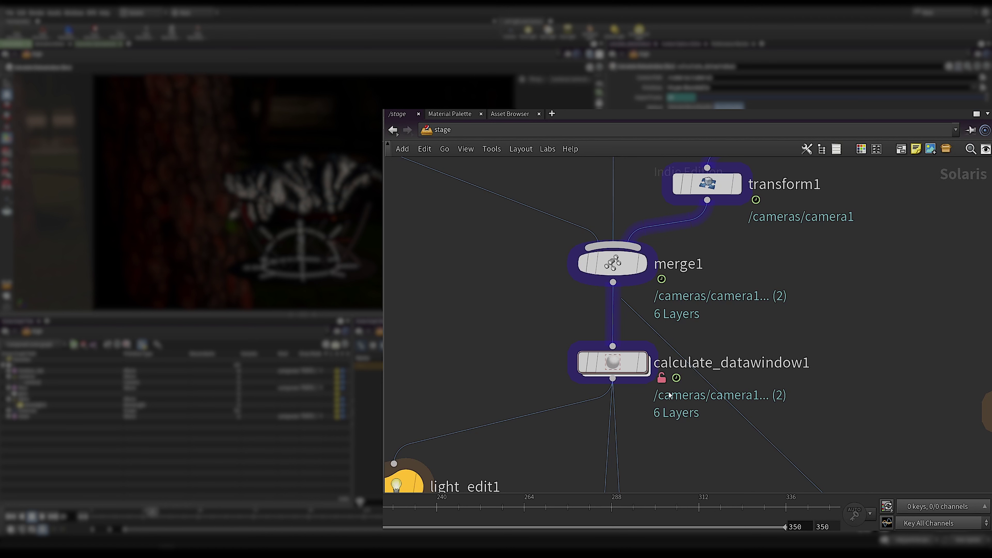
Inside calculate_datawindow1, examine the path from the Input Stage through IN_stage and switch1 to output0.
double_click(631, 366)
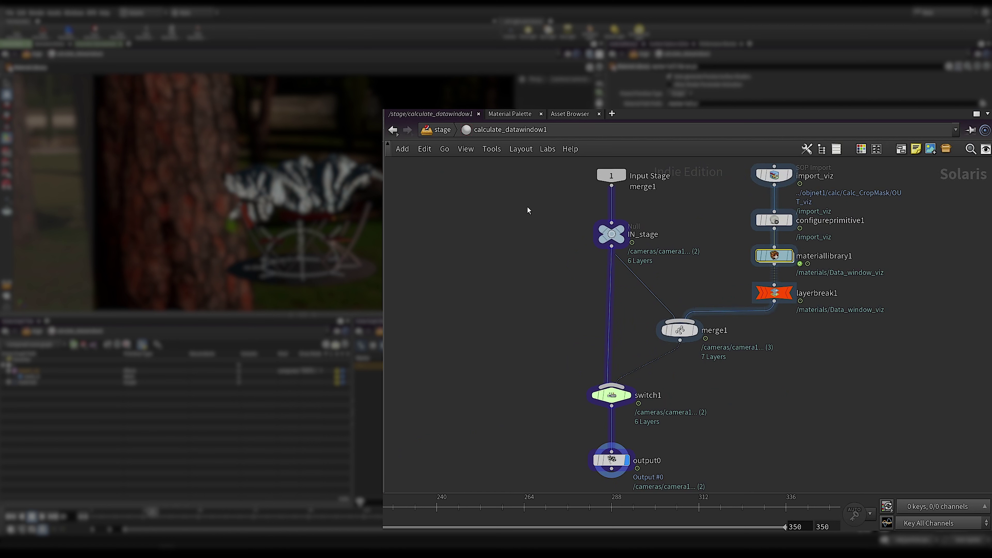
click(611, 176)
click(621, 231)
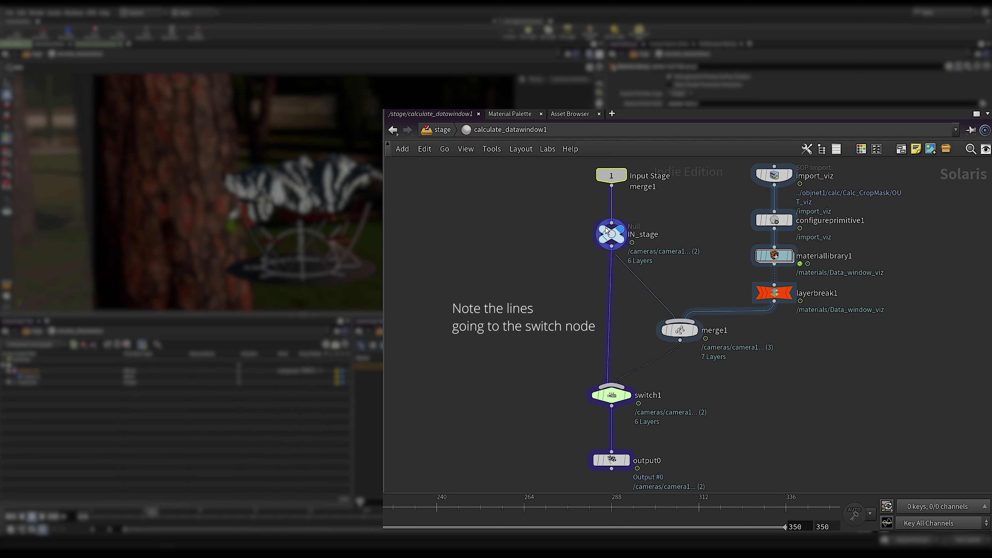
middle_drag(526, 375, 518, 335)
click(622, 421)
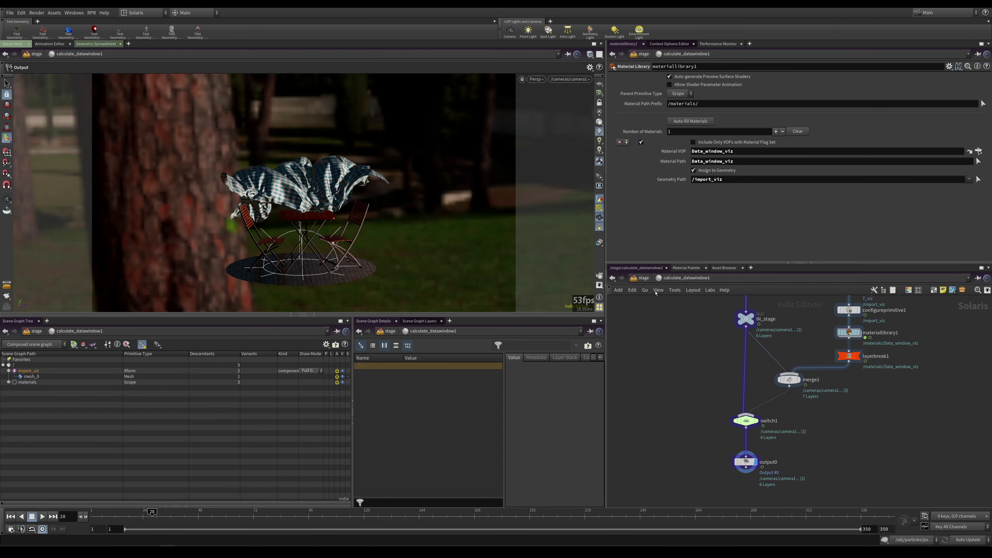
key(u)
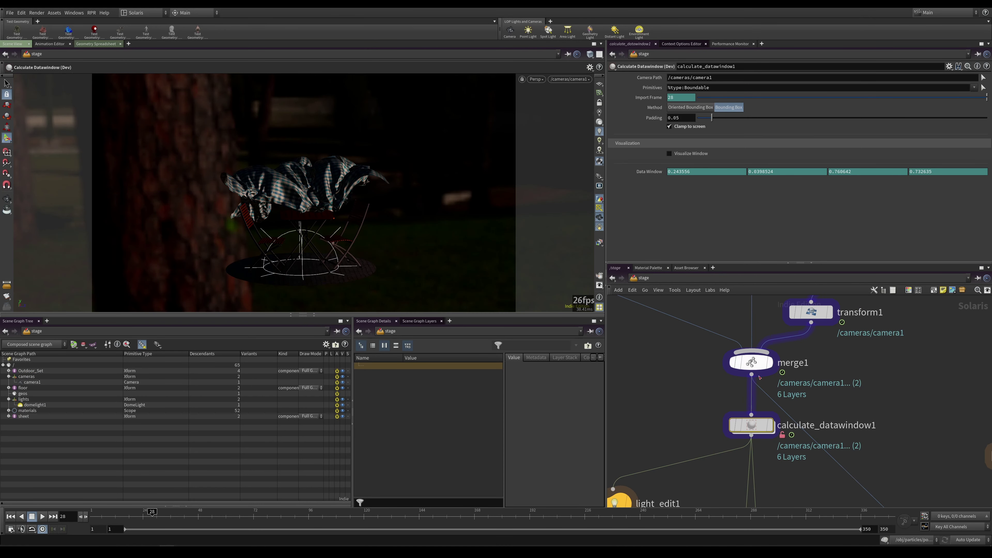
key(i)
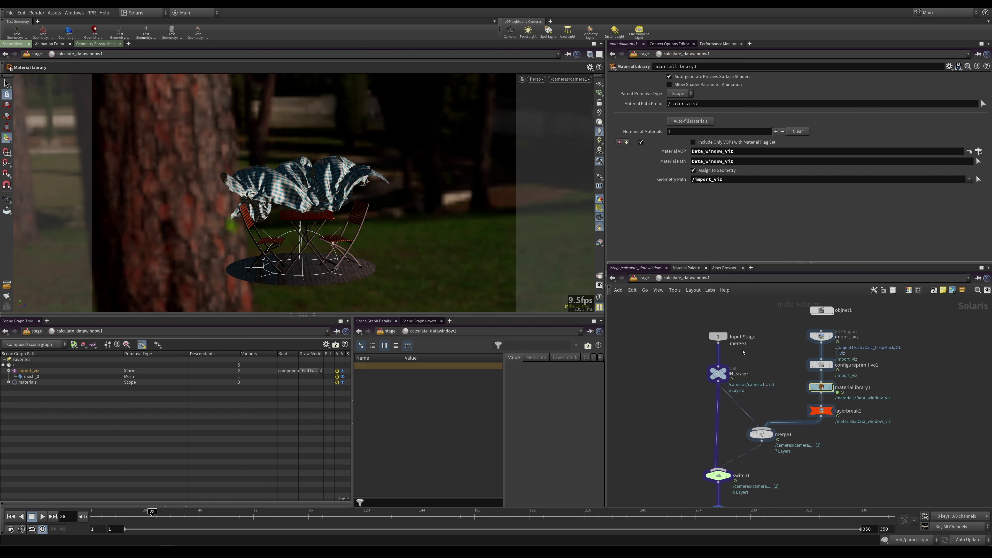
Return to the stage level, enter calculate_datawindow1, and open its objnet1 object network.
click(644, 278)
mouse_move(758, 426)
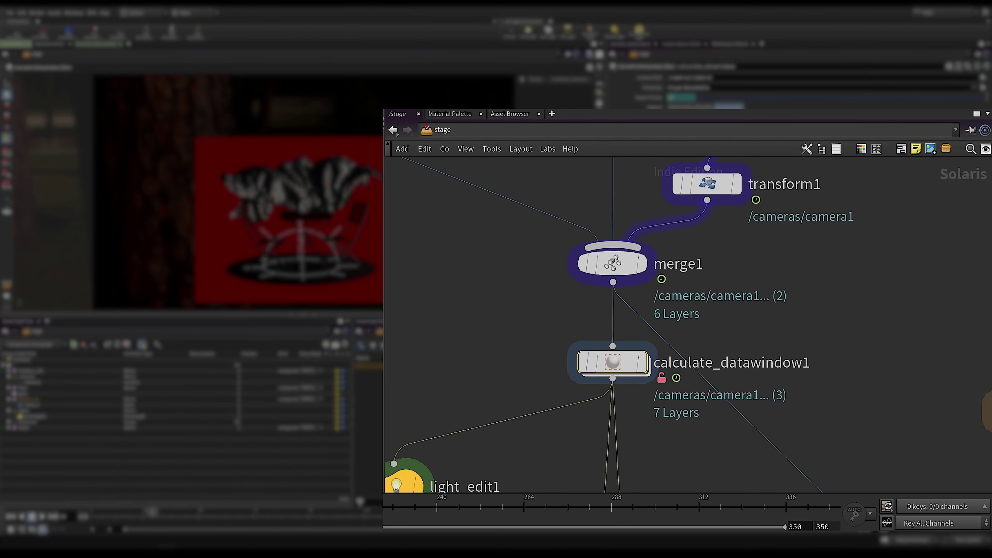
double_click(622, 363)
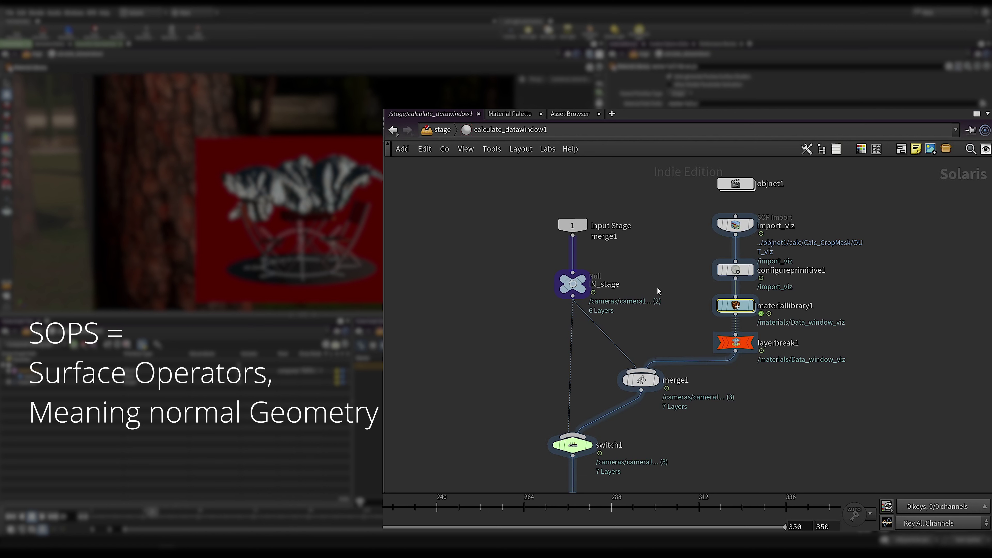
middle_drag(813, 209, 786, 233)
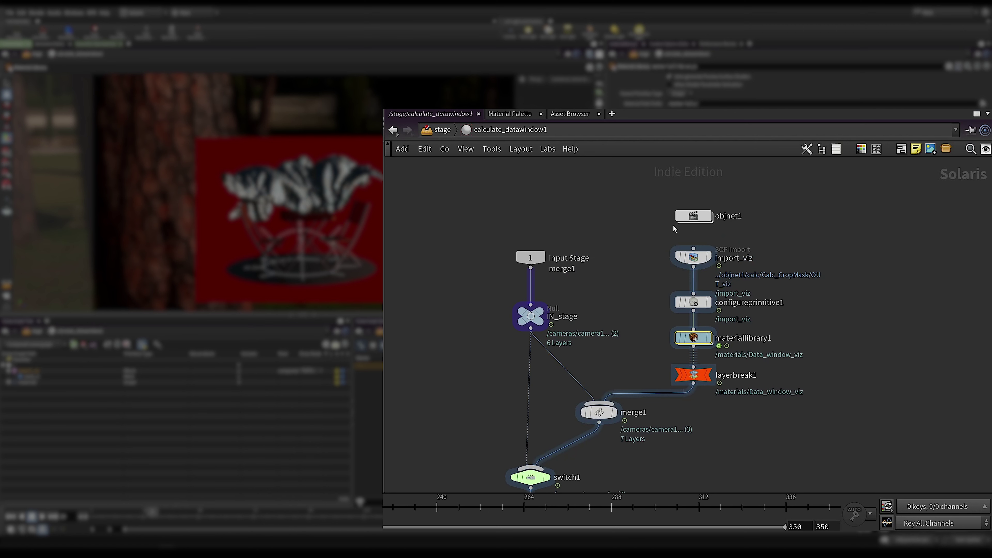
double_click(691, 216)
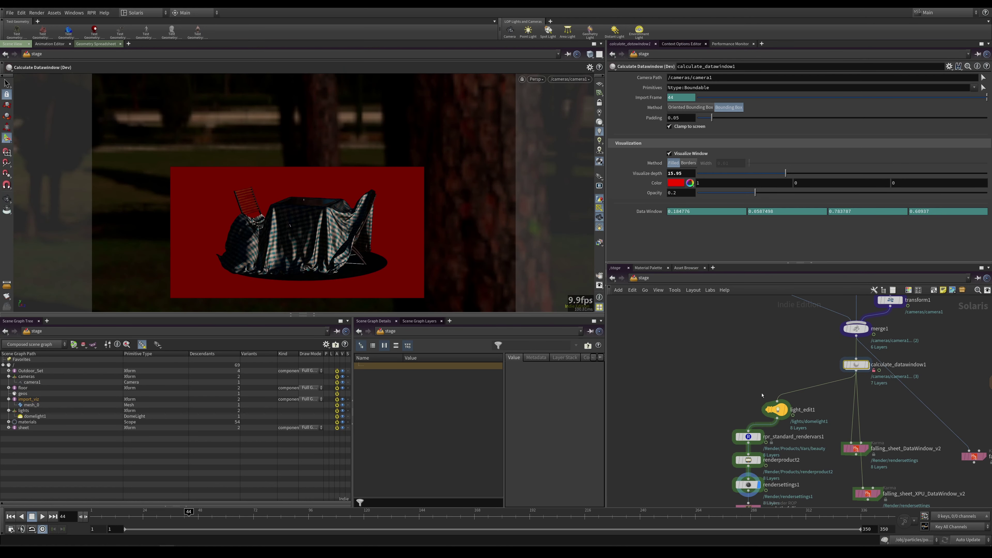
Jump to the calc geometry network inside objnet1 and open the contents of the Calc_CropMask subnetwork.
key(2)
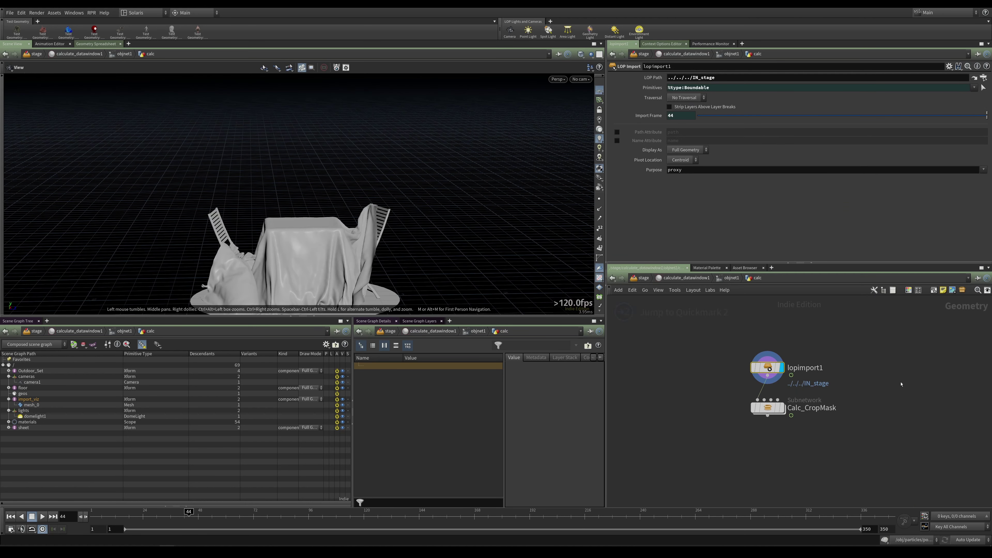
click(765, 409)
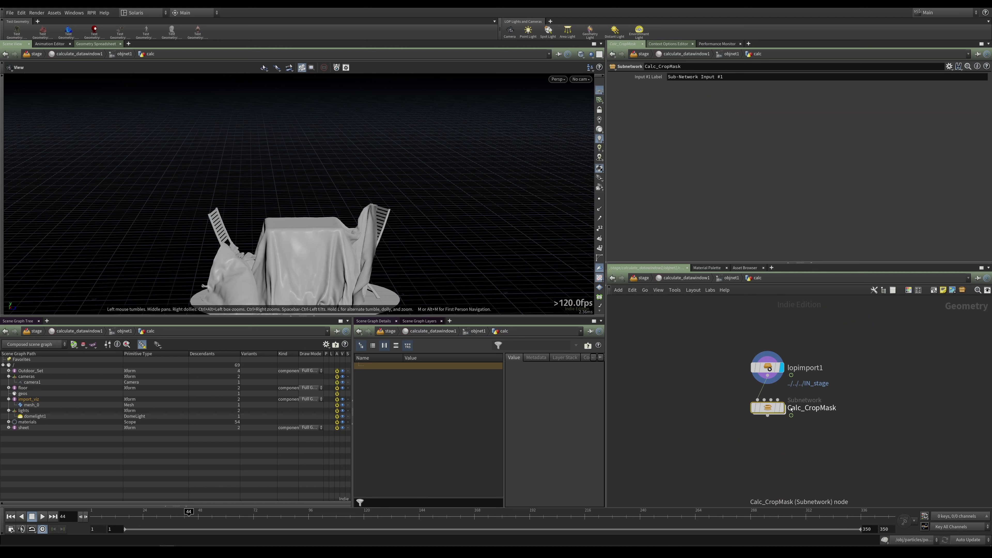
double_click(766, 408)
middle_drag(770, 410, 762, 391)
click(762, 378)
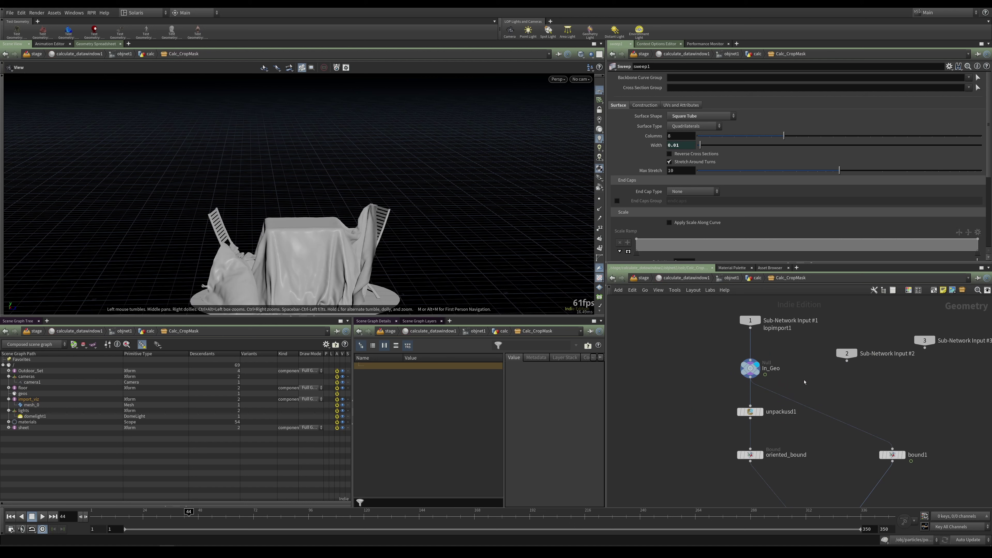
Display the bound1 node inside Calc_CropMask and view the whole bounding box in the viewport.
middle_drag(805, 382, 732, 306)
mouse_move(831, 381)
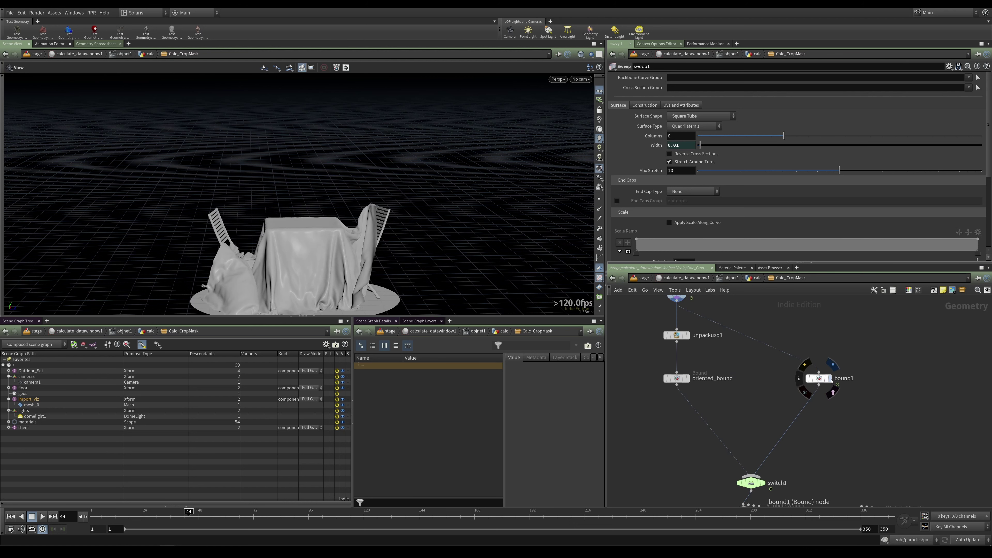
click(831, 379)
click(807, 380)
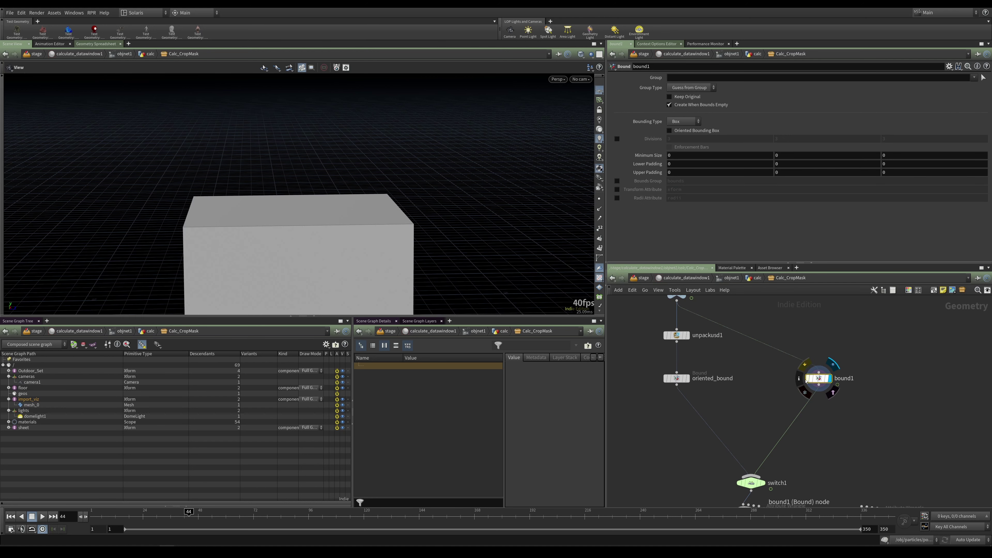
scroll(358, 238, down, 5)
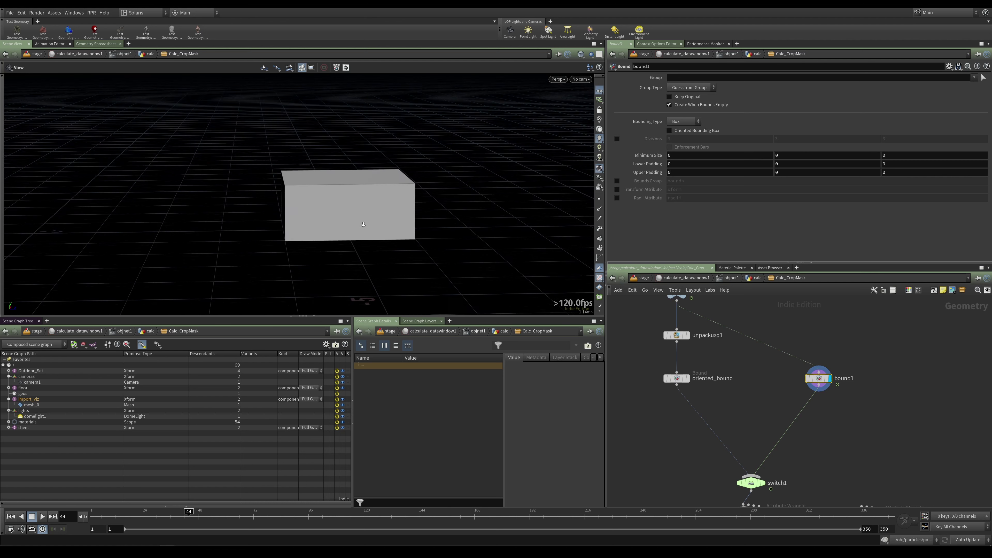
Display In_Geo and inspect its node information for comparison, and return the display to bound1.
middle_drag(726, 374, 768, 419)
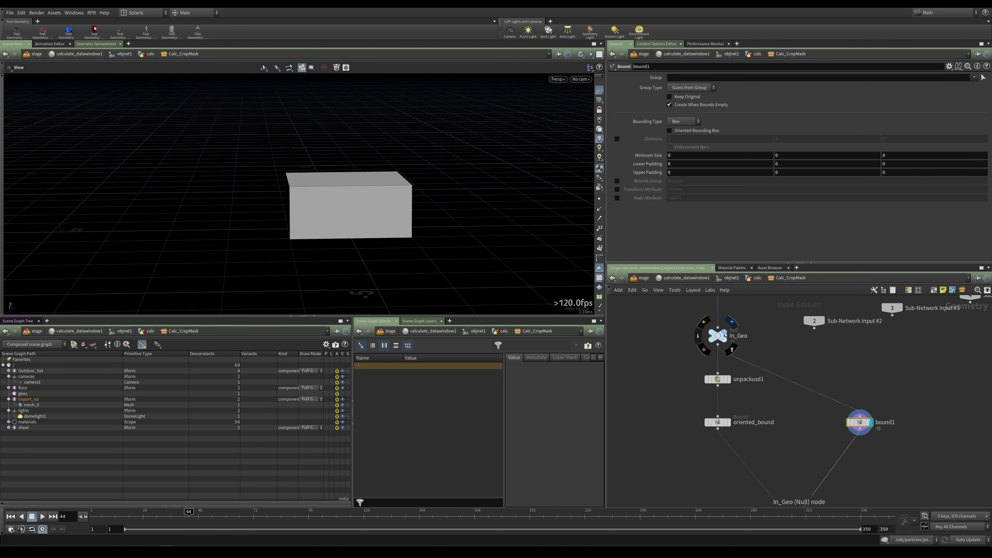
click(719, 335)
middle_click(719, 336)
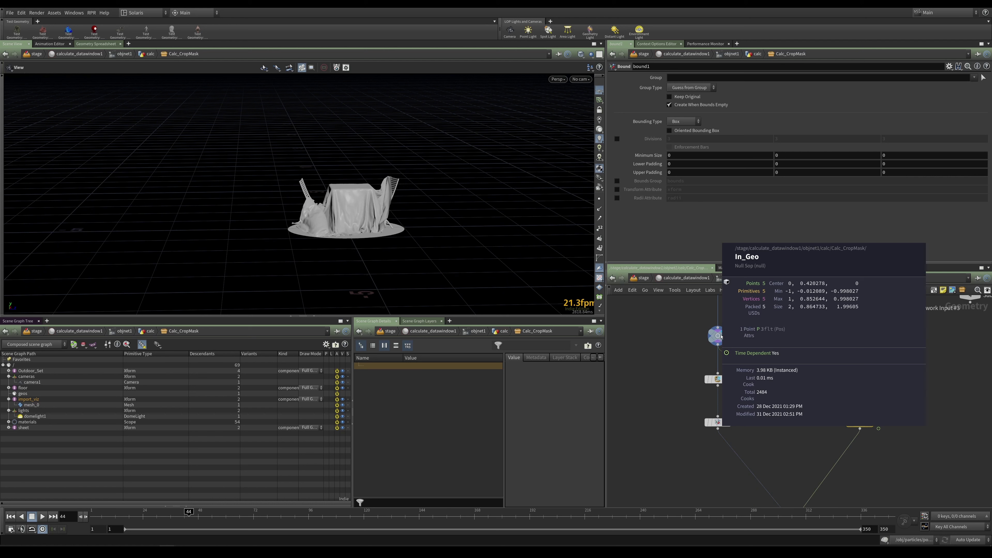
click(869, 422)
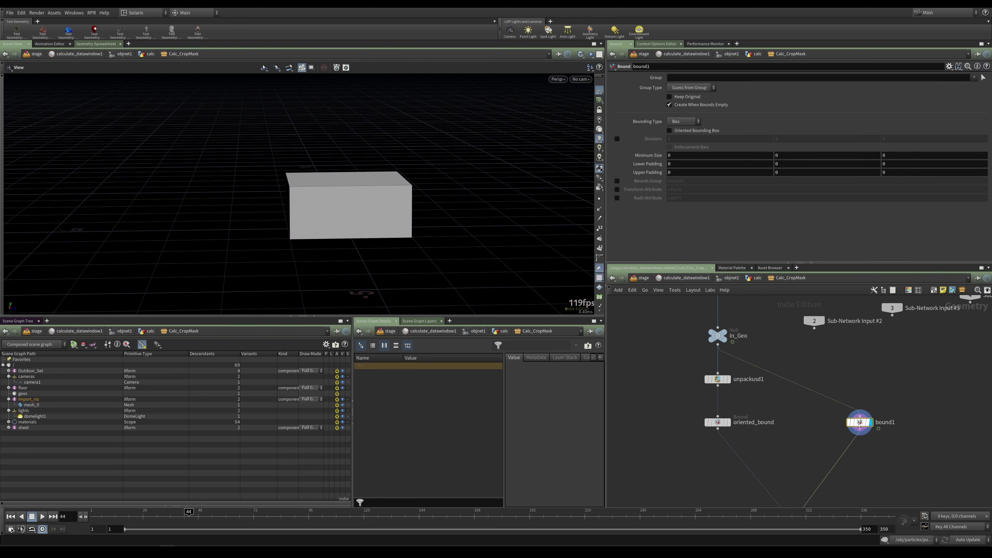
Play the animation with bound1 displayed to check its playback speed, and stop playback.
click(42, 516)
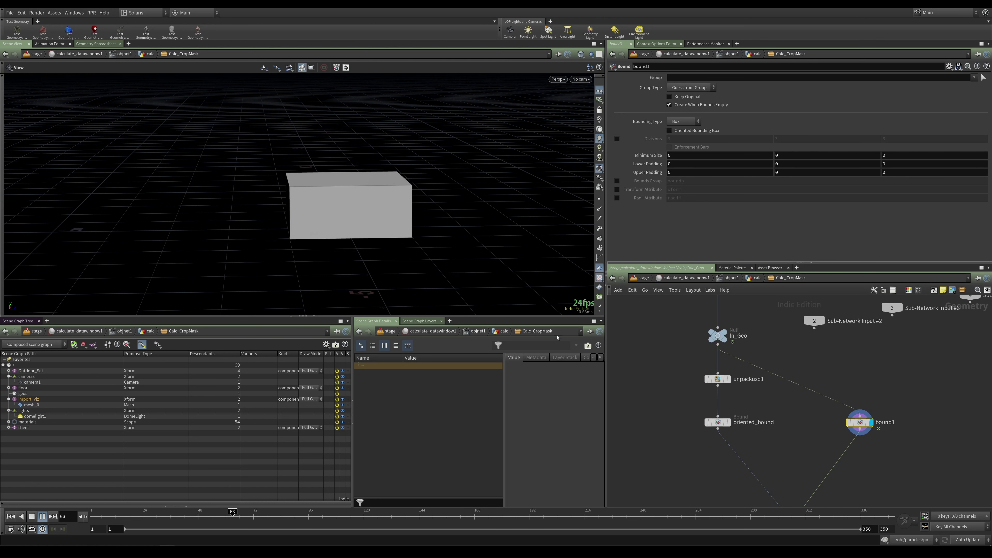
click(43, 517)
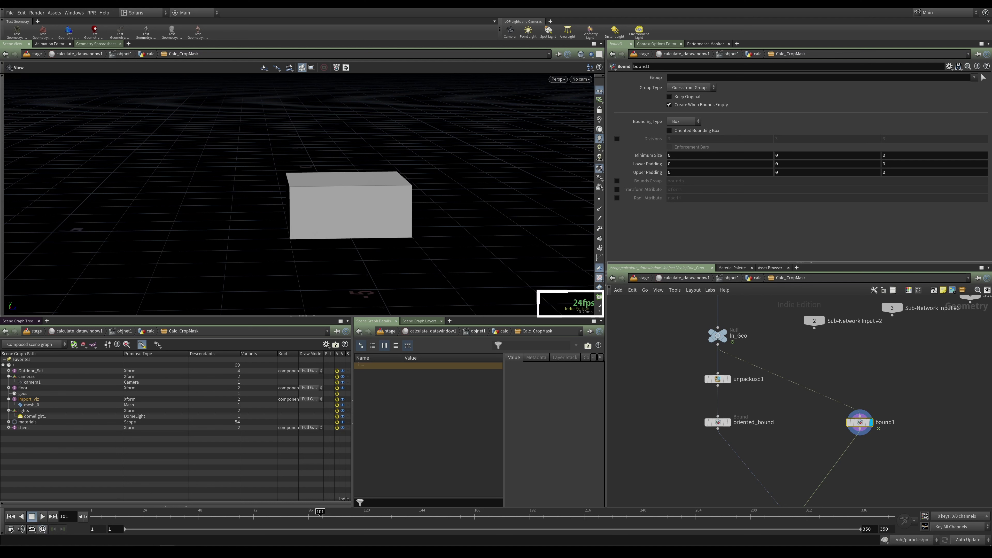
key(Up)
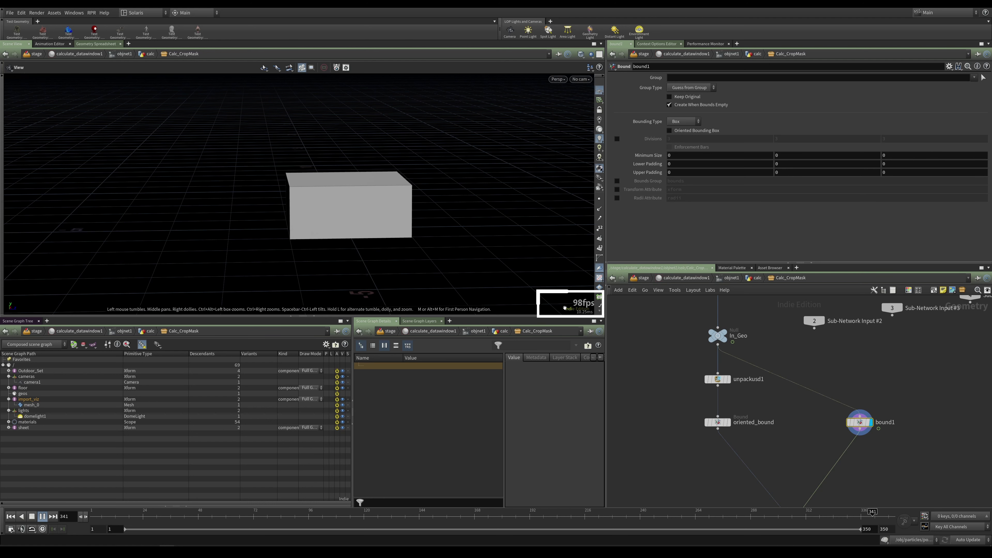
click(32, 517)
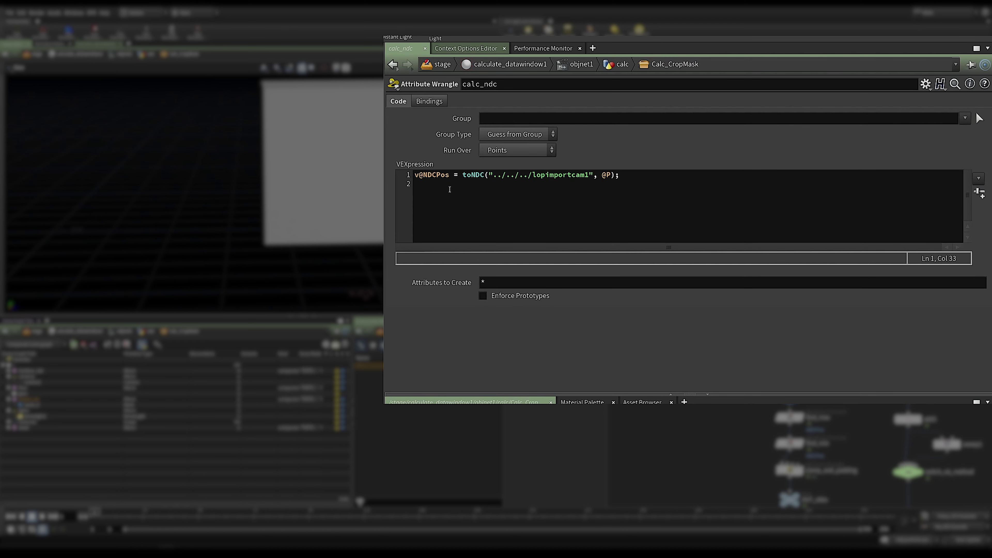
Examine calc_ndc's toNDC expression, highlighting the function call and its lopimportcam1 camera path.
drag(463, 174, 643, 171)
click(528, 192)
drag(493, 175, 594, 175)
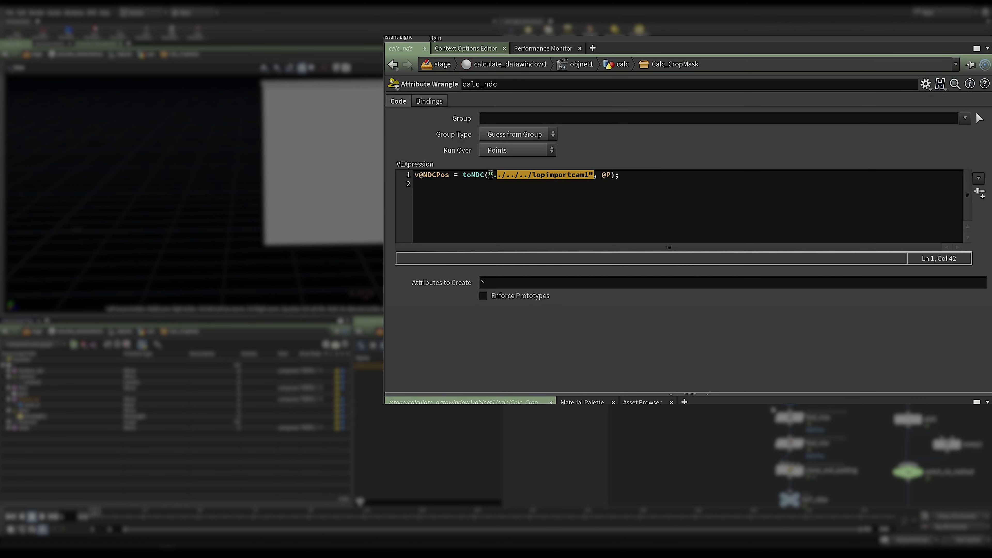
click(558, 189)
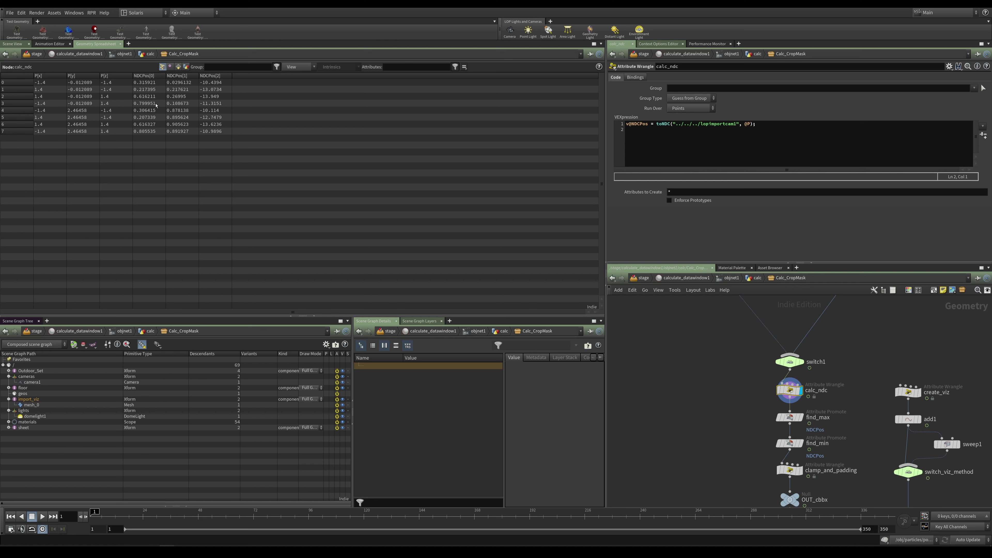
Inspect the find_max and find_min attribute promotions, and show find_min's detail attributes in the geometry spreadsheet.
middle_drag(739, 404, 715, 389)
click(744, 390)
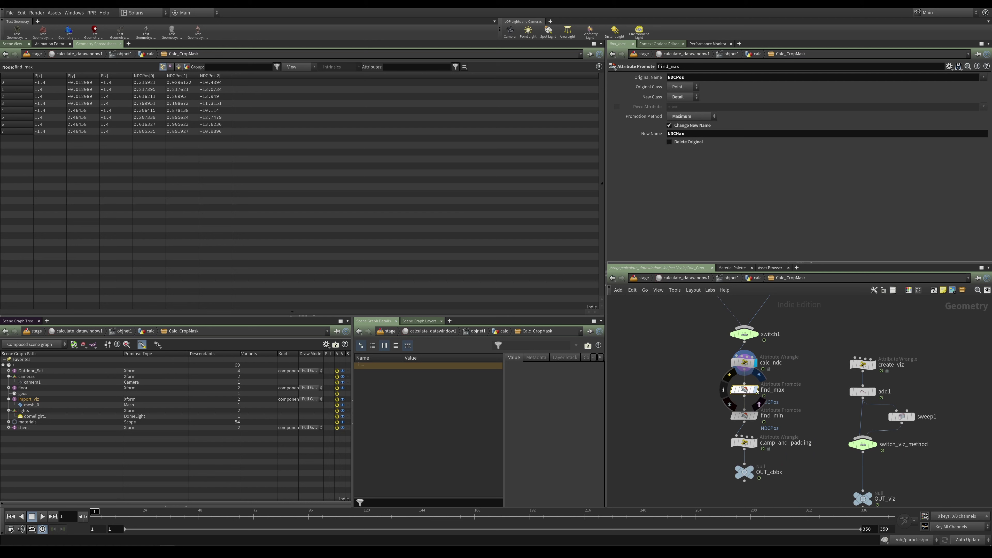
click(753, 415)
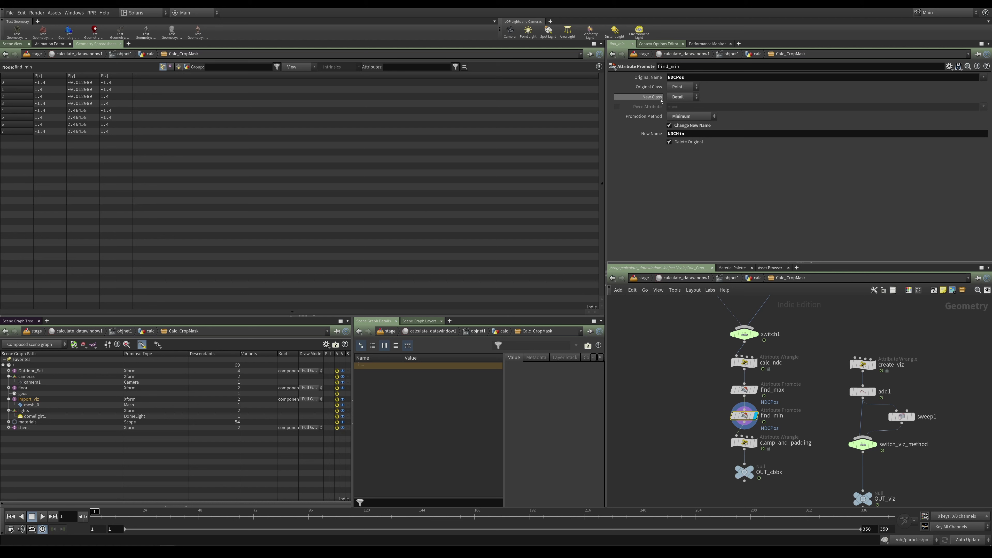
click(187, 67)
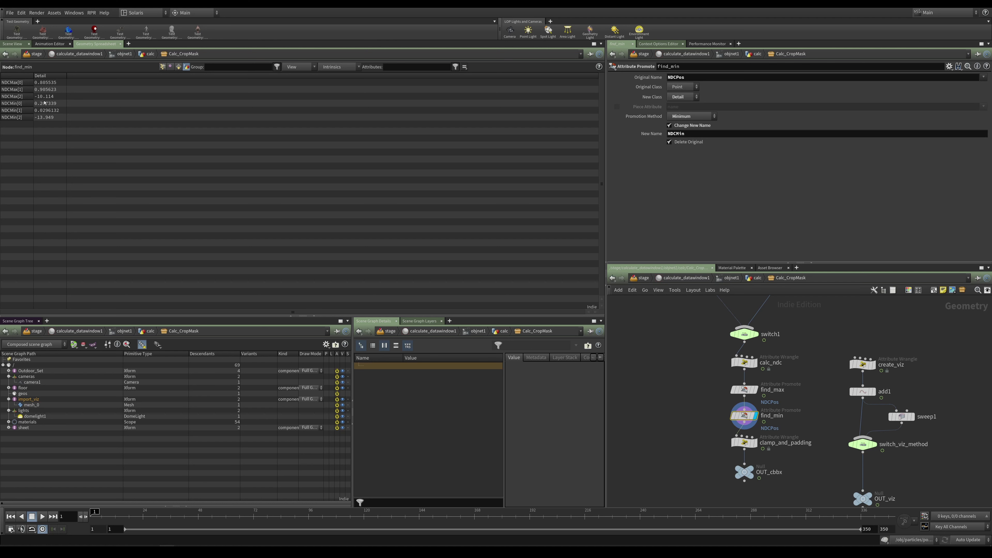
View the bounding box from several angles in the 3D viewport and select calc_ndc.
click(15, 44)
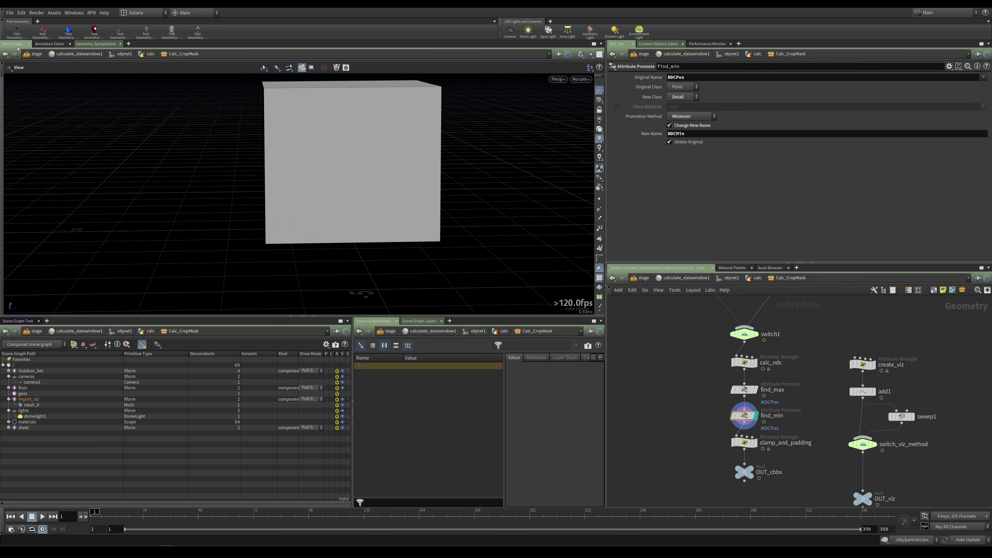
drag(314, 236, 299, 255)
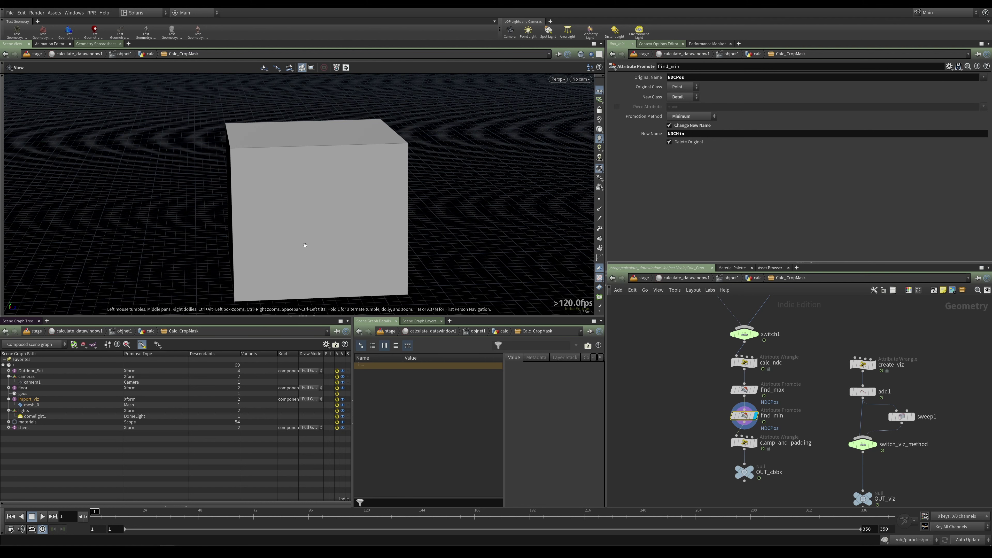
drag(281, 250, 275, 244)
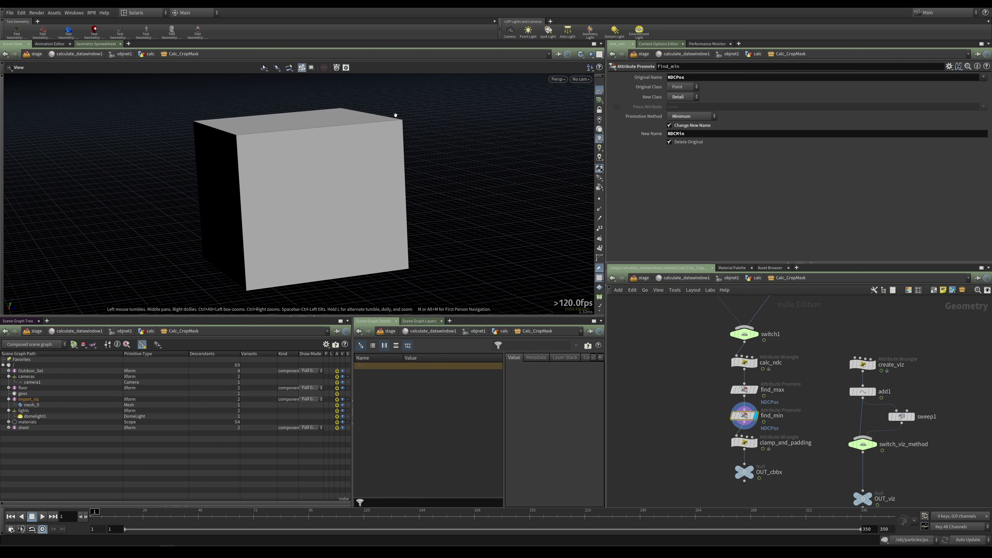
click(744, 362)
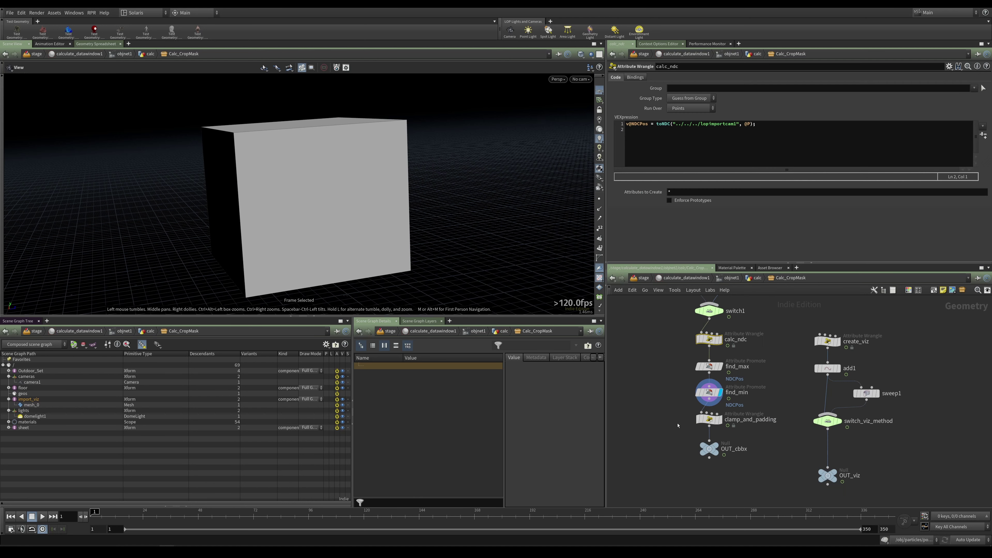
Display clamp_and_padding and review the chain leading to it from oriented_bound and bound1 through switch1.
click(709, 419)
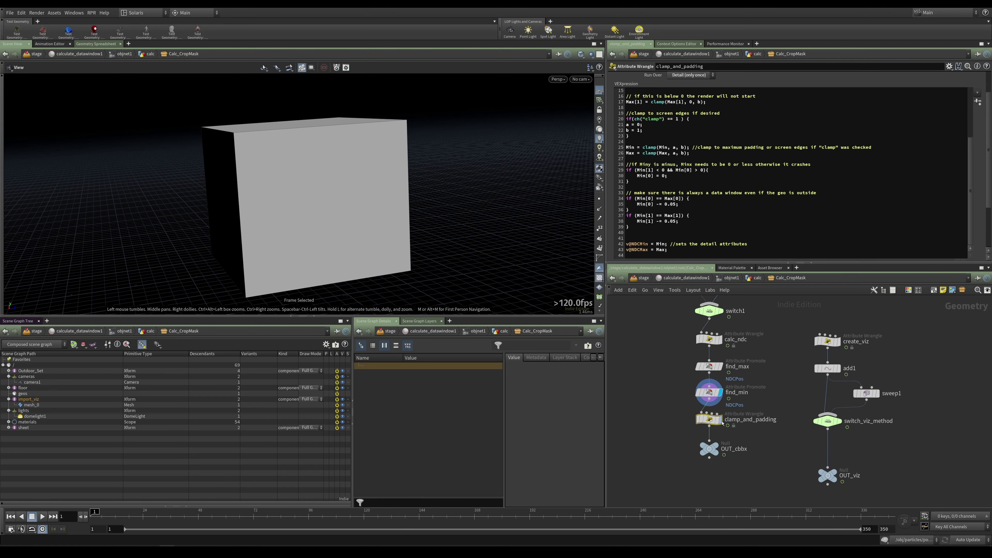
scroll(787, 144, up, 1)
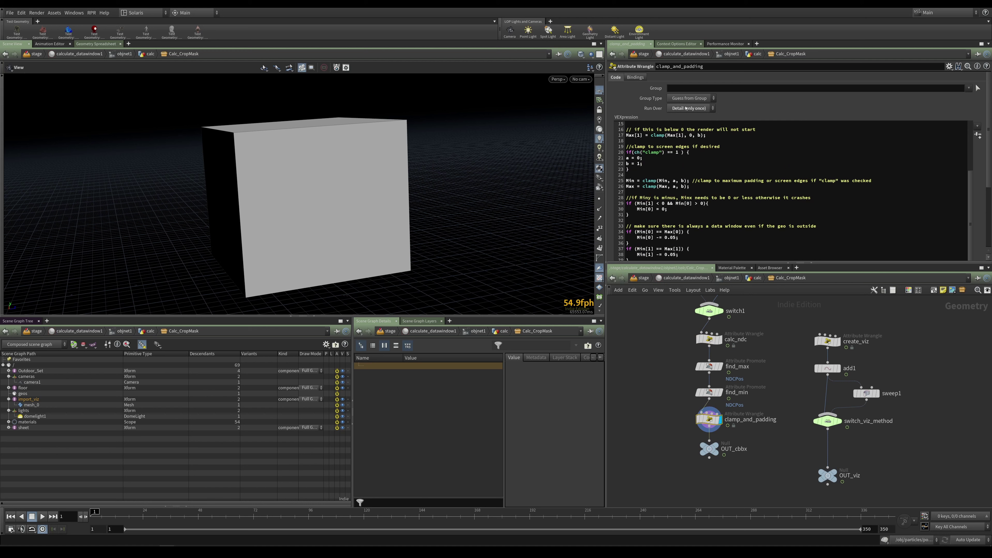
scroll(712, 320, up, 3)
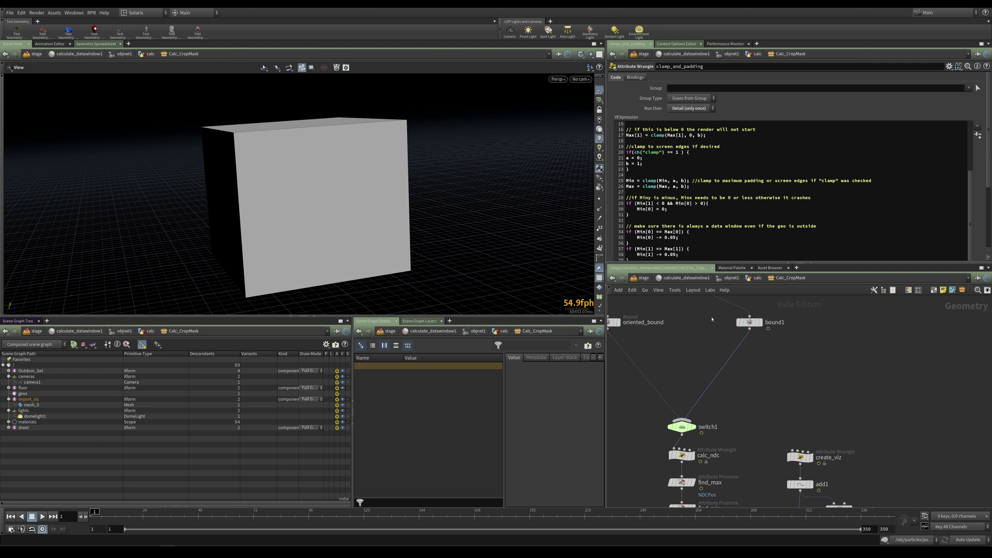
scroll(742, 355, left, 1)
scroll(742, 356, up, 1)
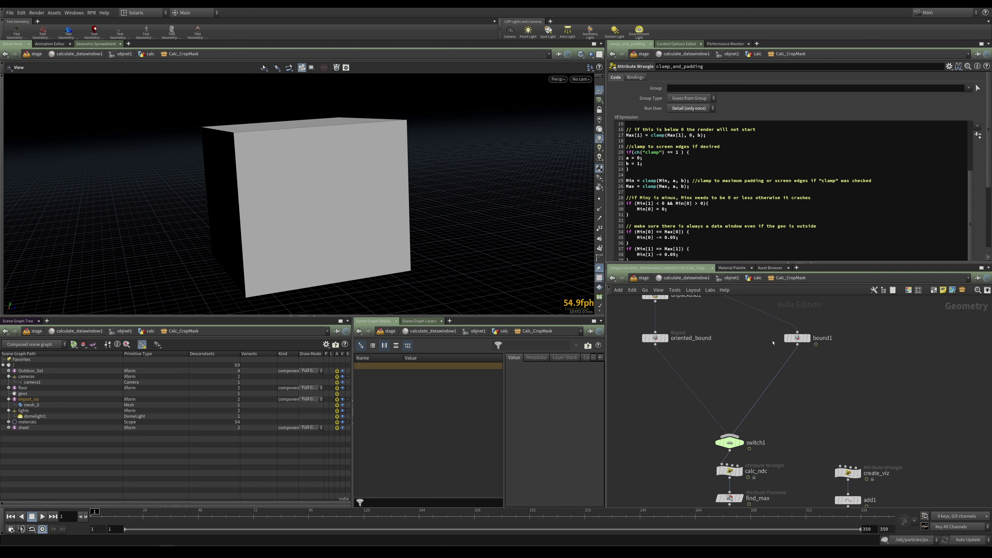
scroll(768, 368, down, 2)
scroll(768, 368, left, 1)
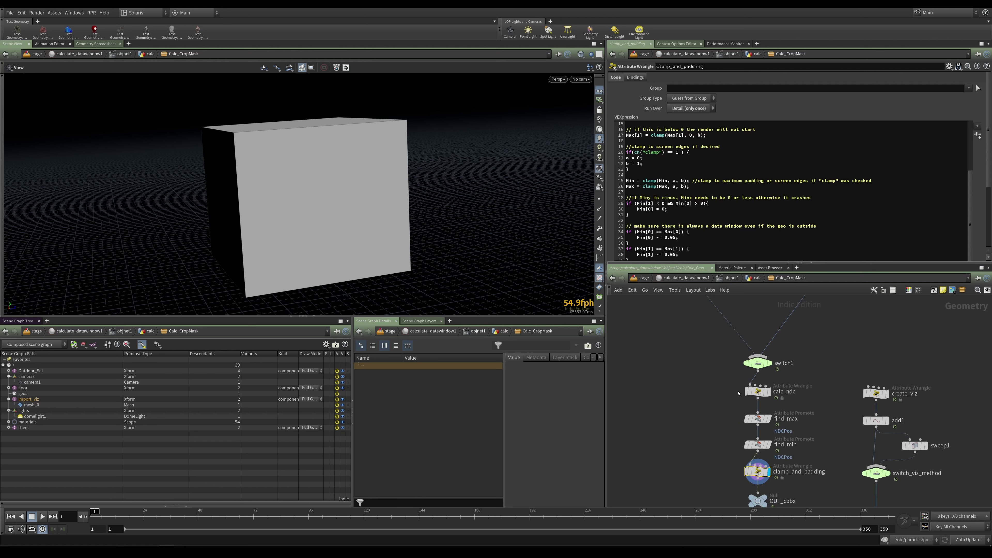
scroll(726, 445, down, 1)
scroll(726, 445, right, 1)
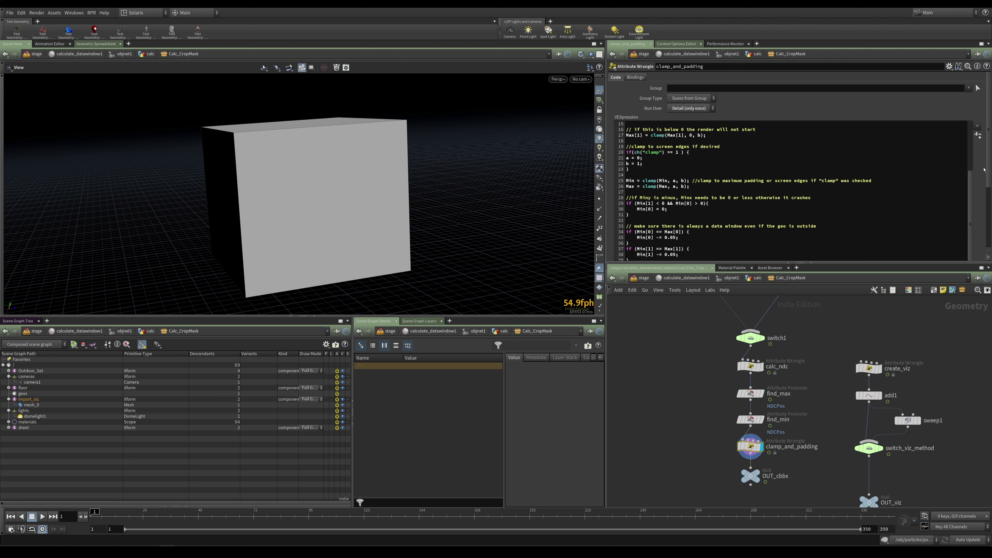
Read through clamp_and_padding's VEX code from its first line down to the Padding and Clamp to screen parameters.
scroll(963, 149, up, 5)
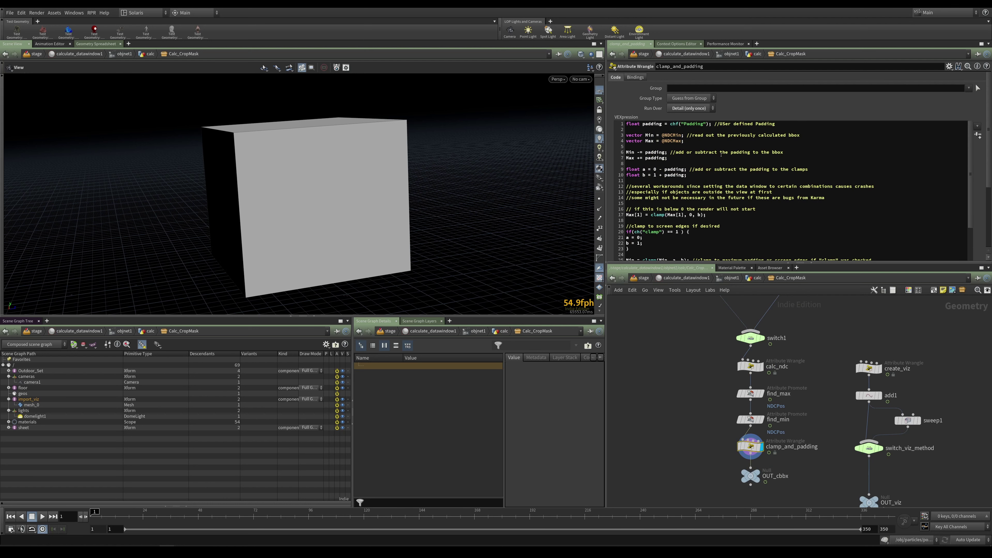
scroll(667, 128, down, 2)
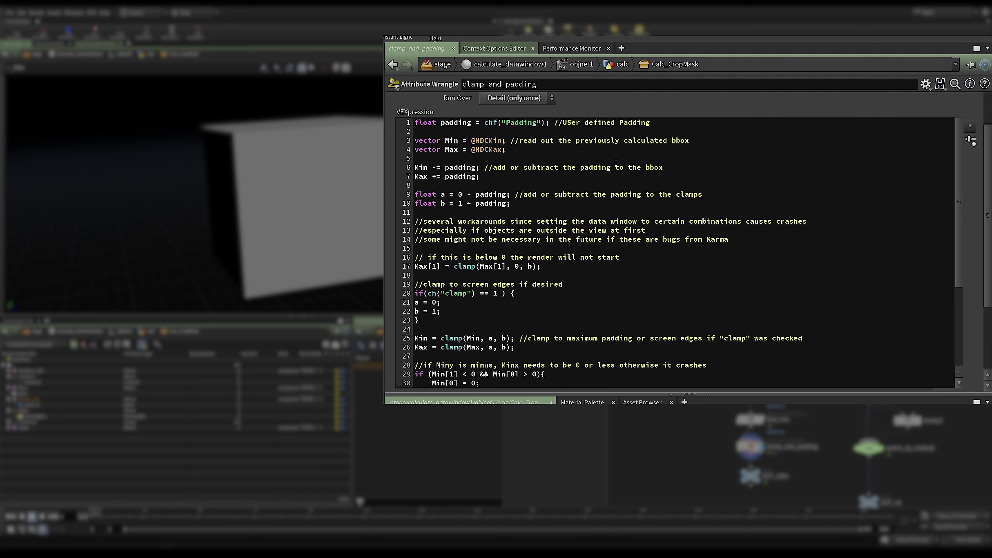
scroll(444, 358, down, 3)
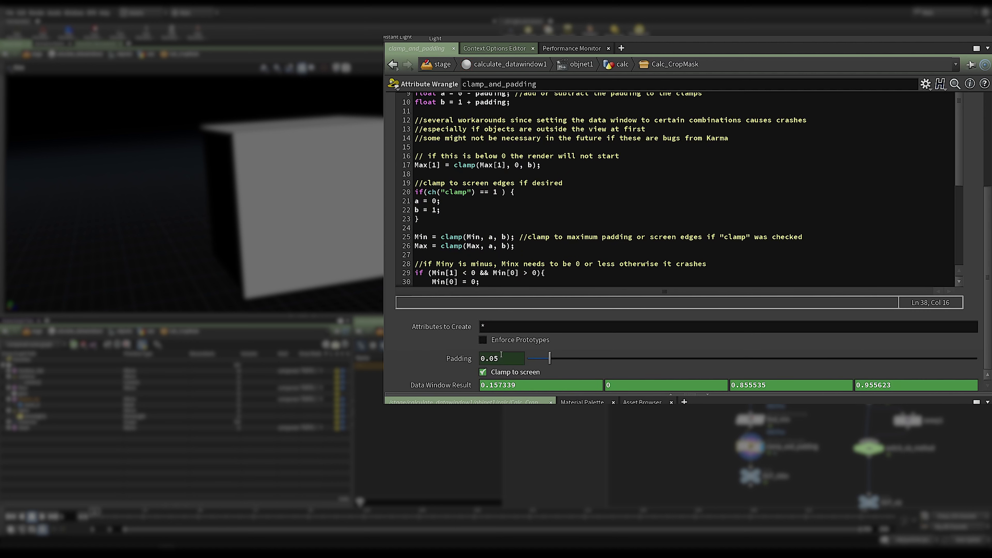
Compare the NDCMin and NDCMax detail attributes of find_min and clamp_and_padding in the geometry spreadsheet.
drag(988, 219, 986, 150)
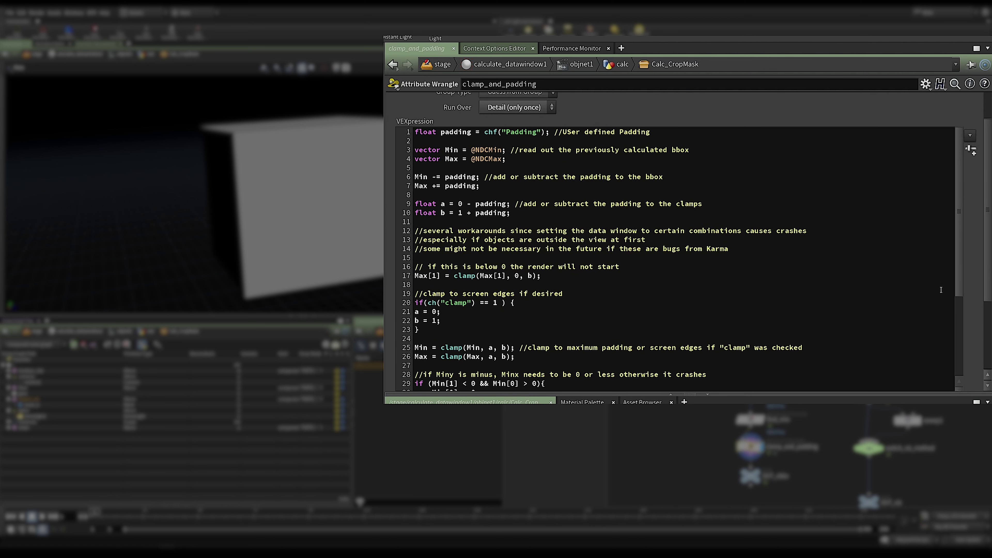
drag(960, 184, 961, 192)
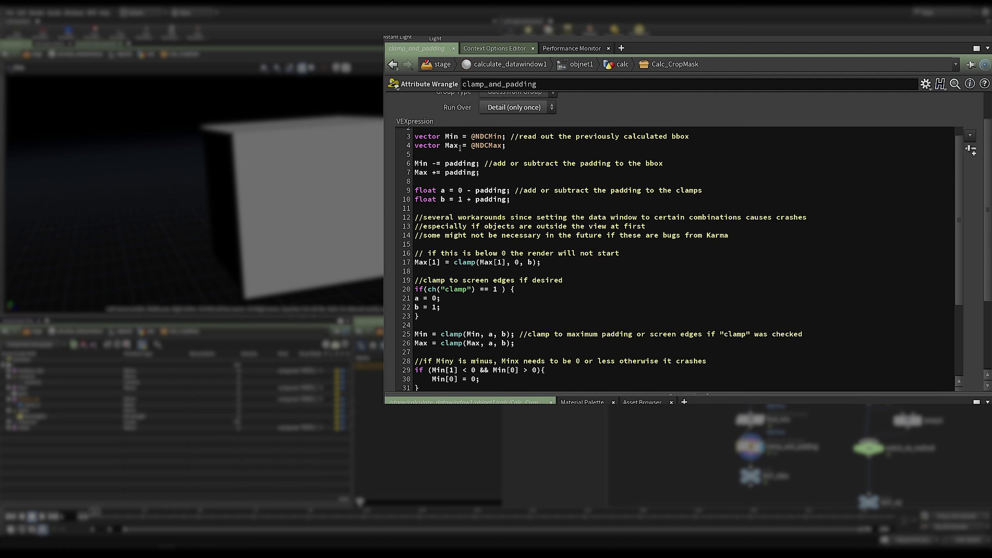
click(95, 44)
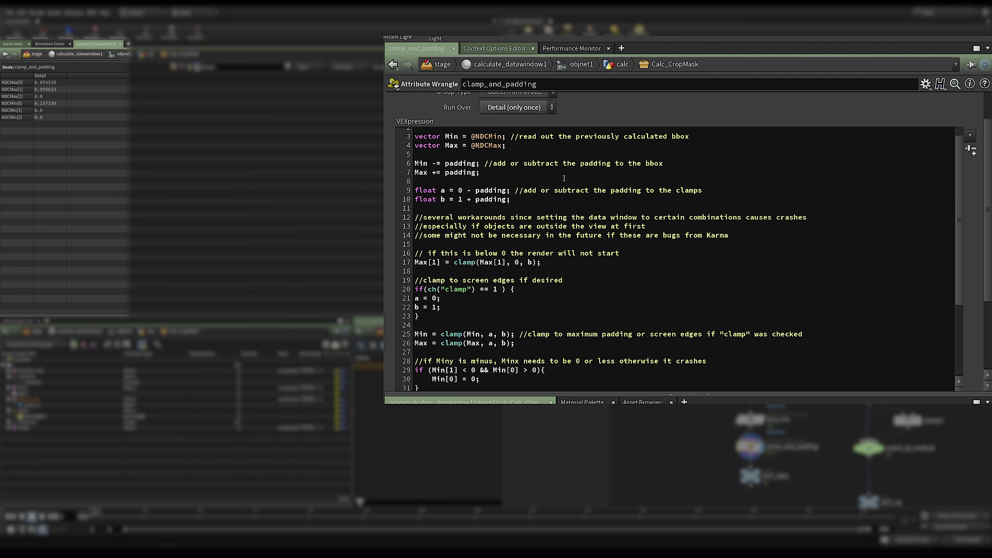
click(721, 419)
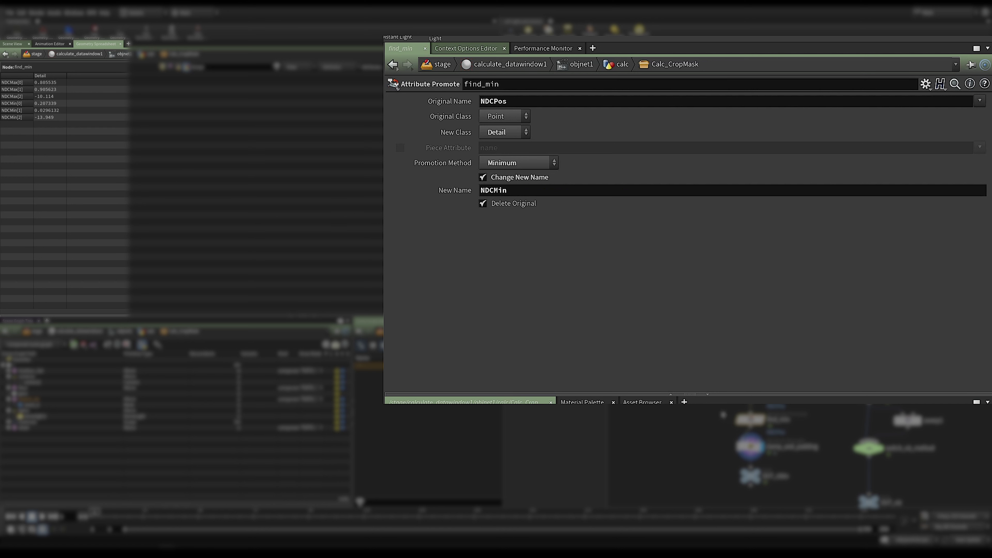
click(733, 447)
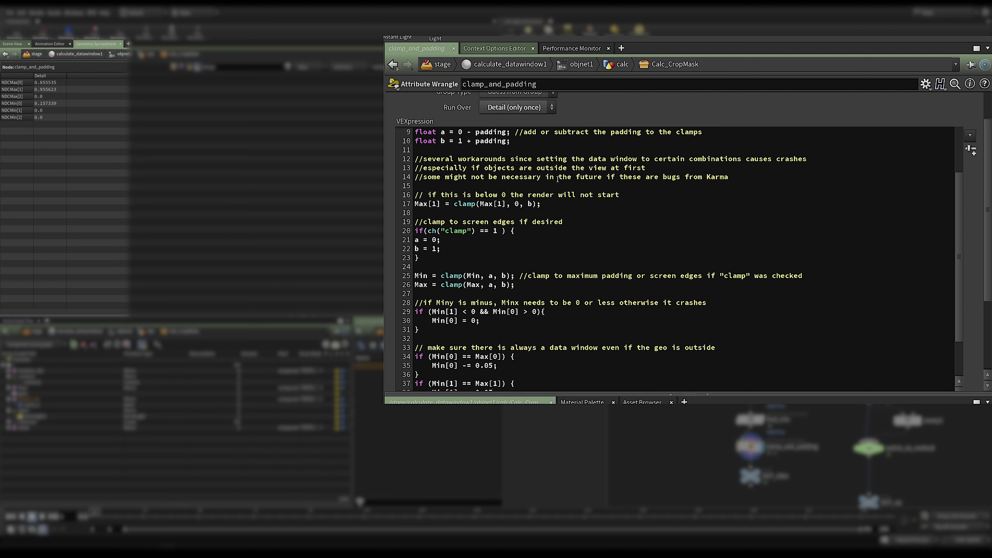
Examine the VEX lines that read NDCMin and NDCMax and apply the padding to Min and Max.
drag(957, 194, 954, 140)
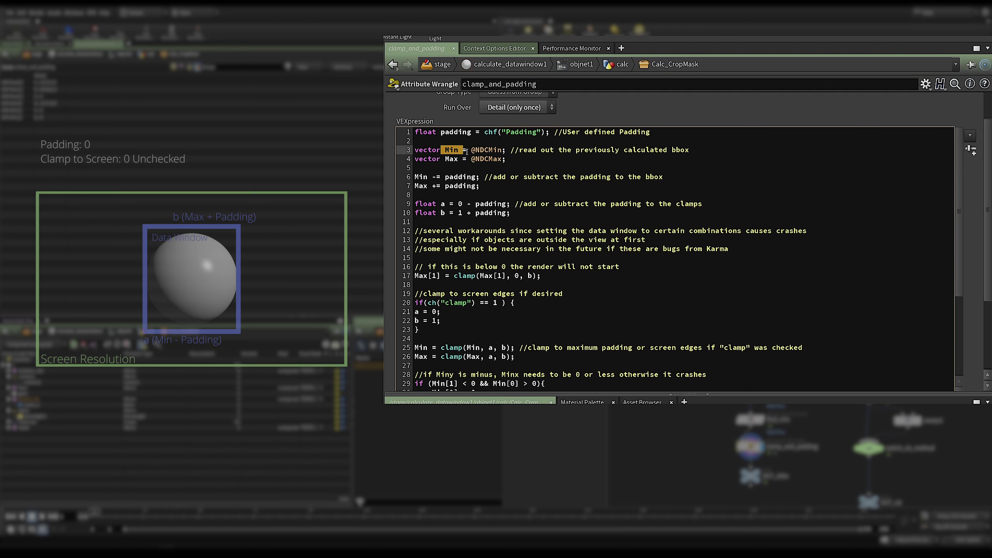
click(460, 177)
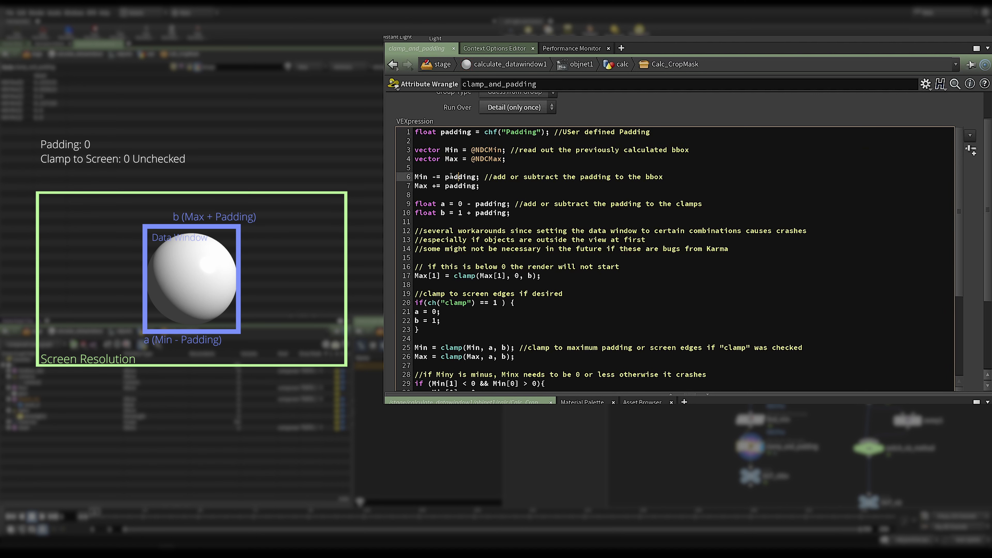
drag(432, 177, 484, 177)
click(505, 186)
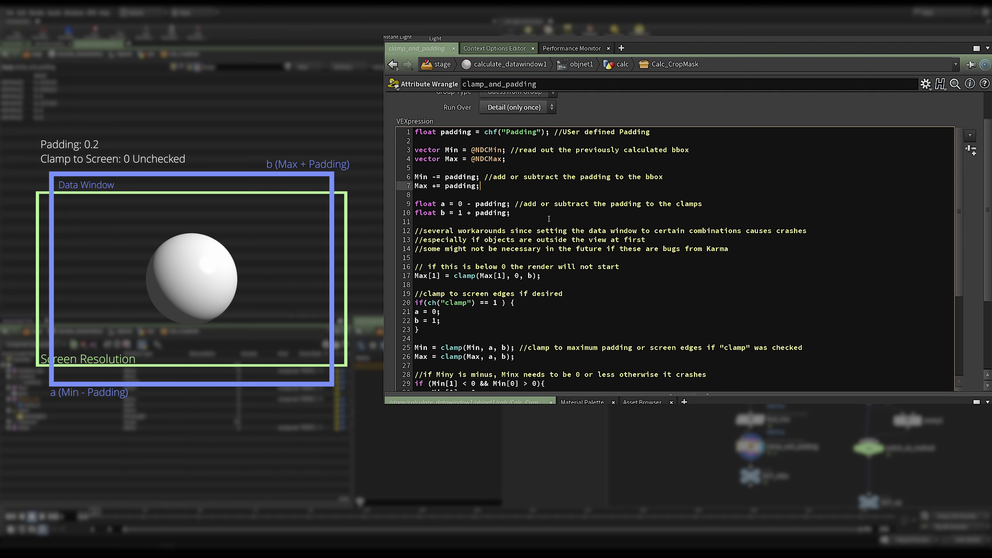
Highlight the crash-workaround comments on lines 12 to 14 and the Max[1] clamp on lines 16 and 17.
scroll(549, 219, down, 1)
drag(415, 208, 796, 235)
click(797, 235)
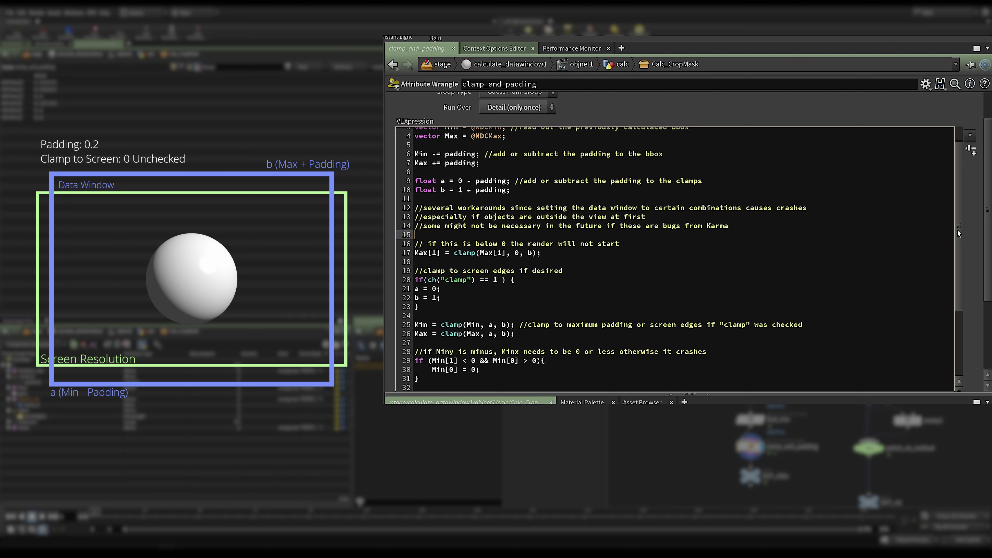
drag(958, 230, 959, 239)
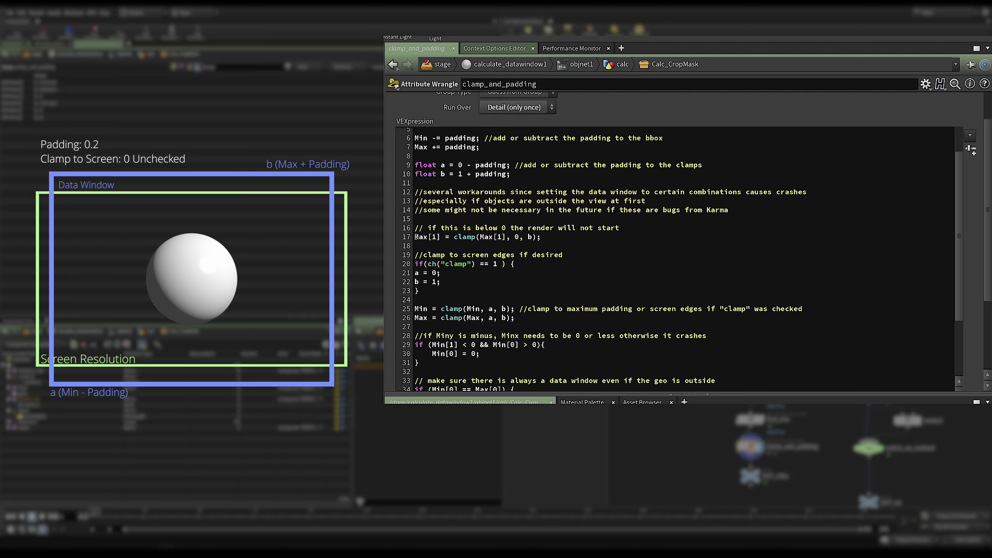
drag(418, 227, 548, 237)
click(548, 237)
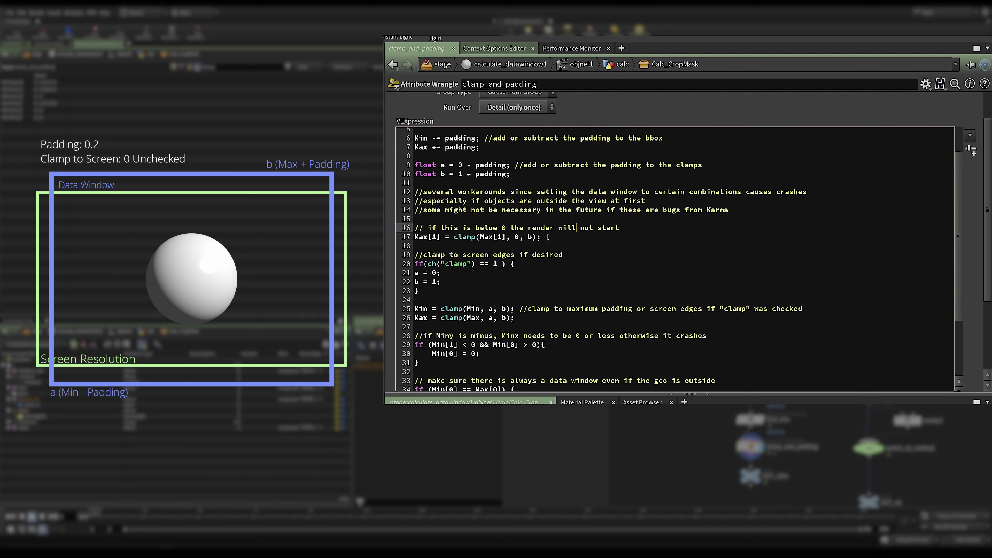
key(shift+Down)
scroll(446, 253, down, 2)
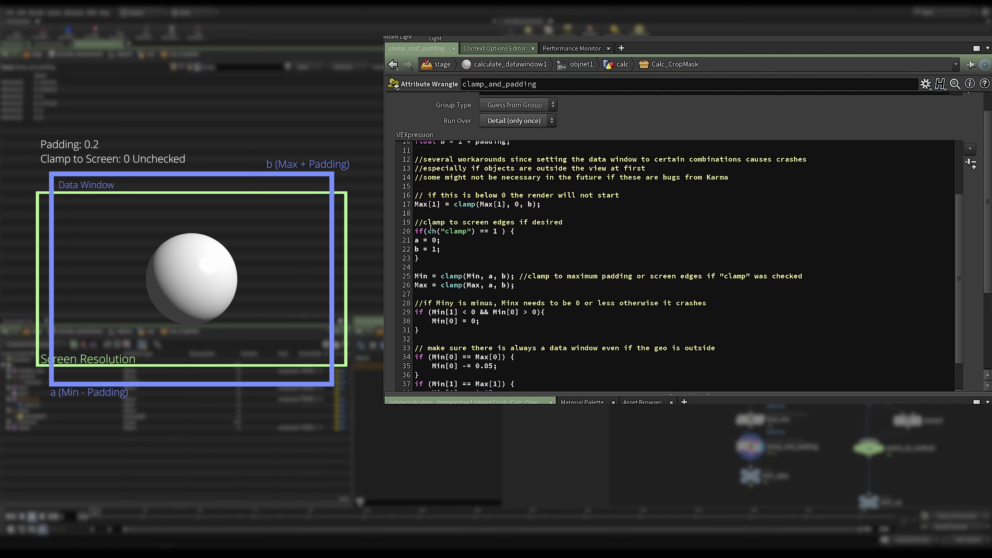
Relate the "clamp to screen edges" condition in the code to the wrangle's Clamp to screen parameter.
click(537, 219)
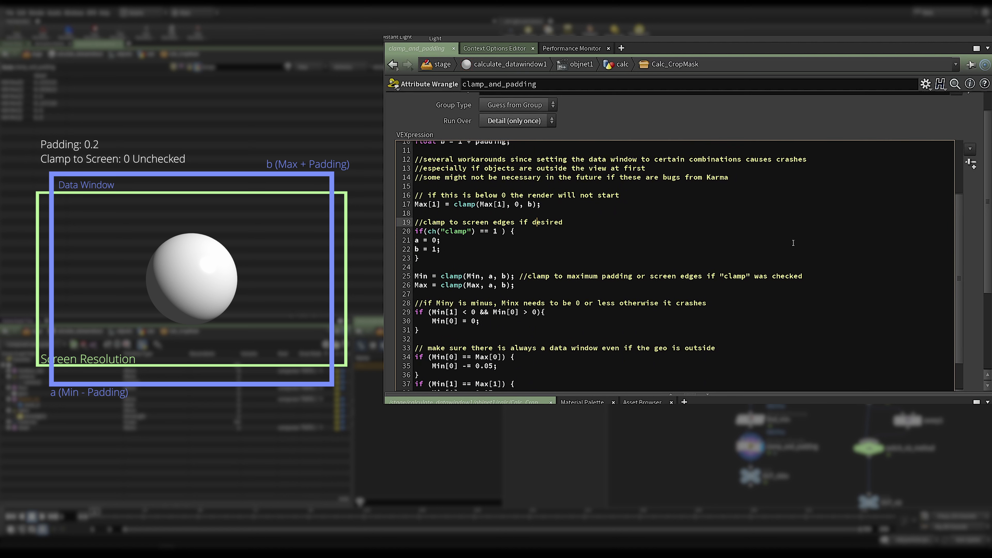
scroll(793, 243, down, 3)
click(505, 373)
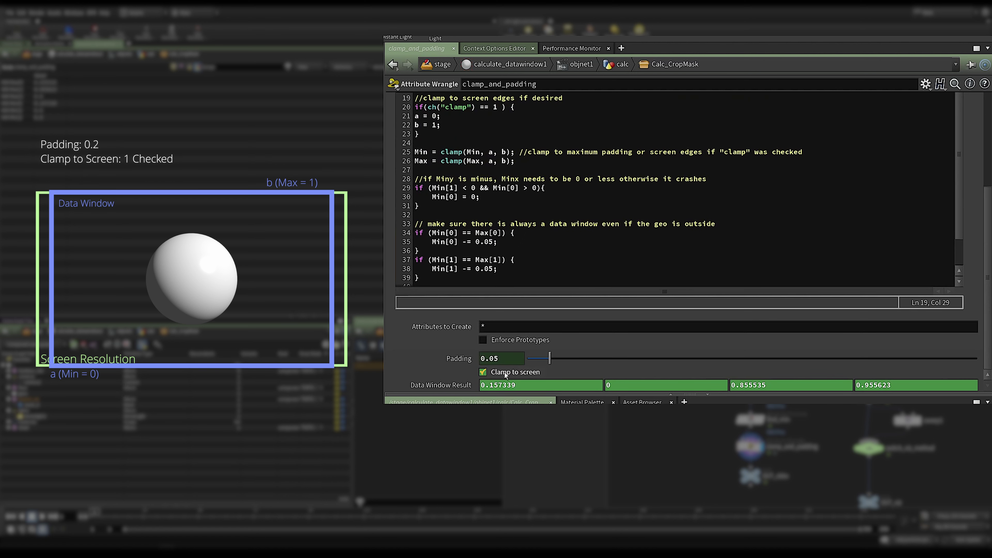
drag(985, 237, 986, 158)
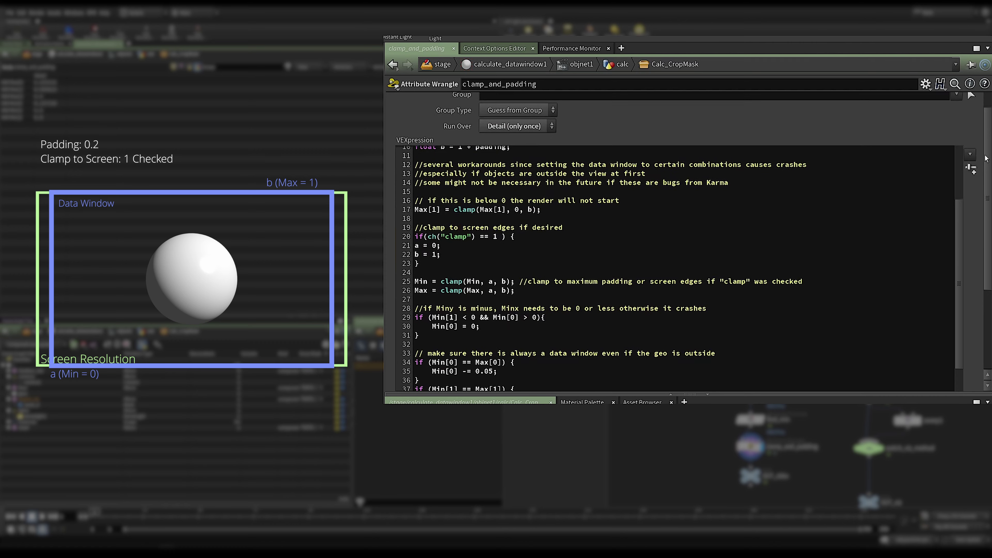
scroll(632, 216, down, 1)
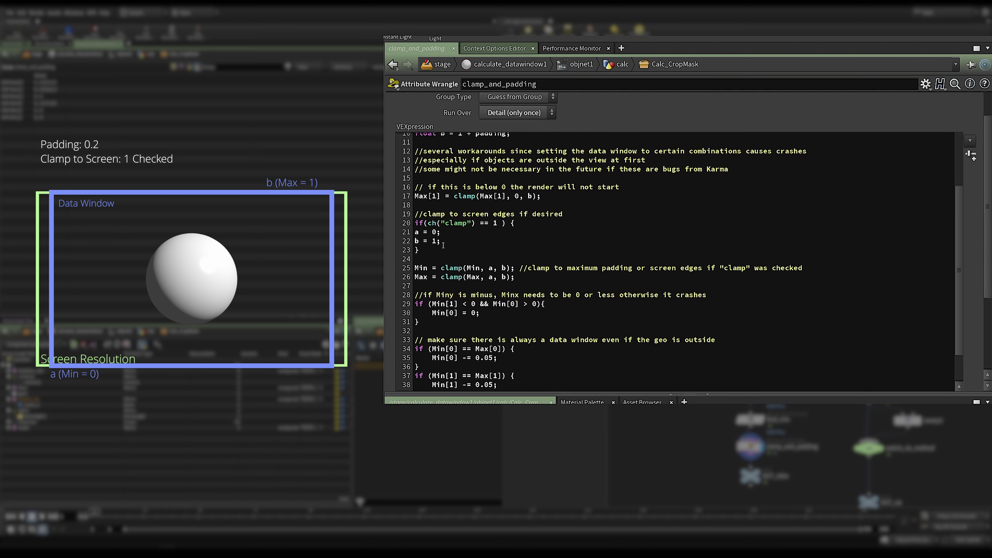
Trace how a and b are defined, overridden by the clamp condition, and used to clamp Min and Max.
scroll(434, 247, up, 3)
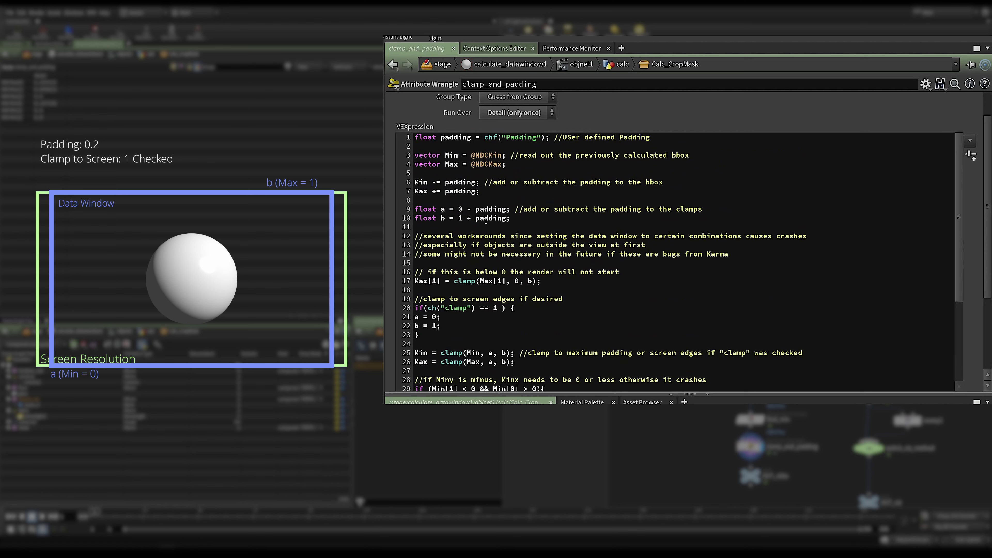
scroll(486, 221, down, 3)
click(481, 272)
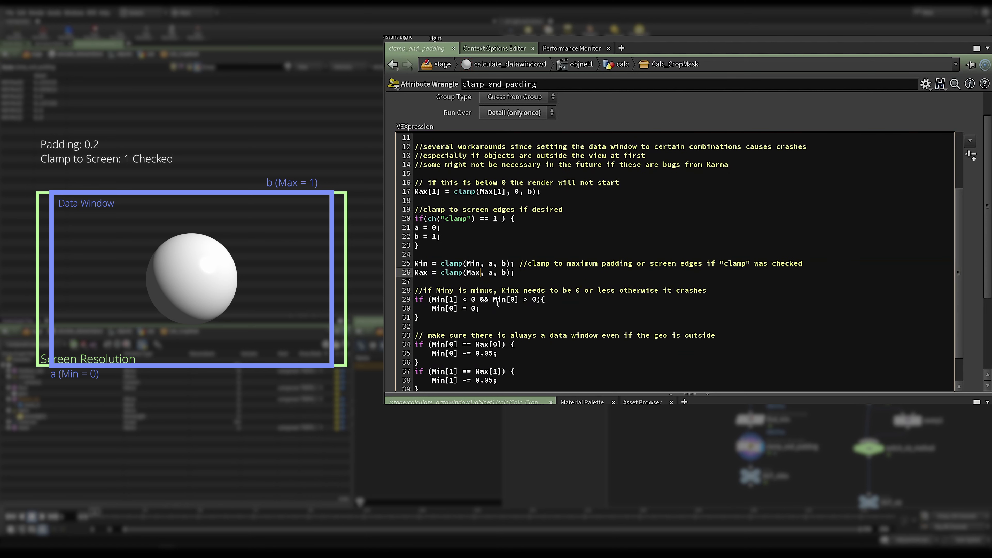
drag(421, 219, 506, 221)
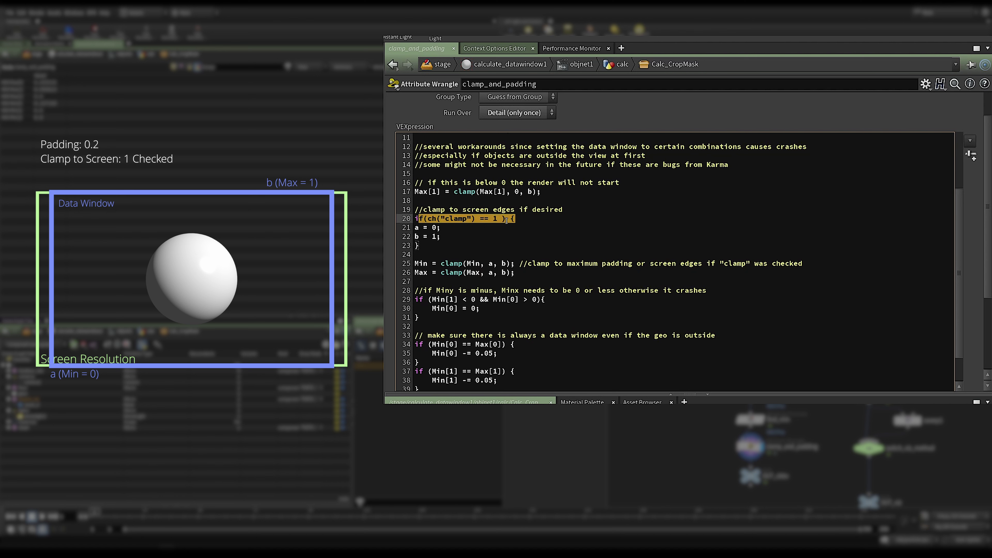
click(478, 218)
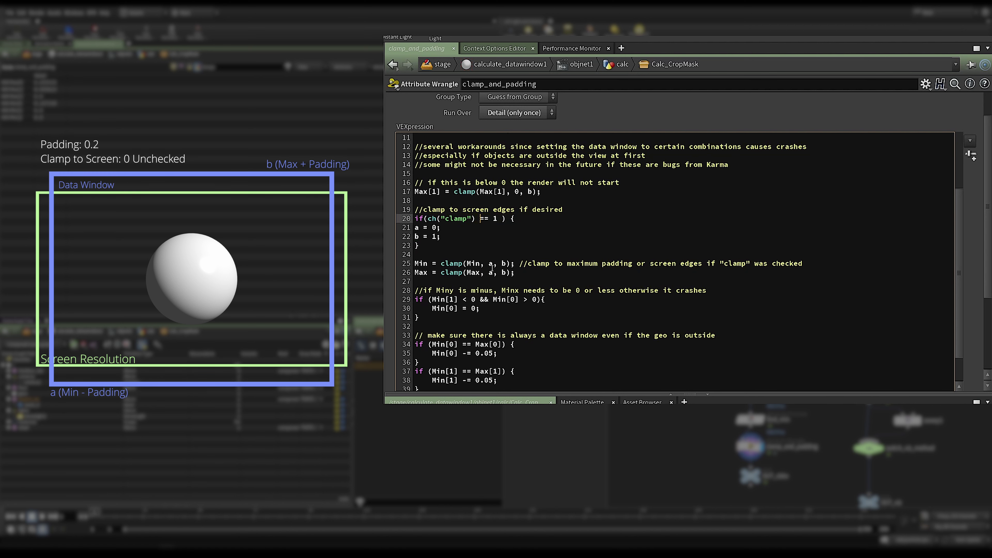
drag(961, 265, 959, 201)
click(524, 209)
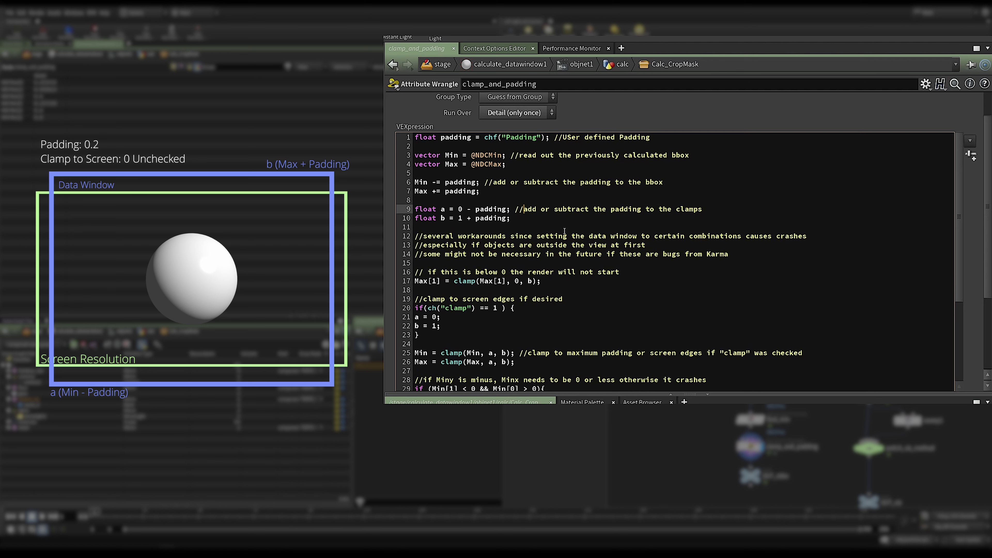
Highlight the condition on lines 28 to 31 that sets Min[0] to 0 when Min[1] is negative.
scroll(868, 345, down, 5)
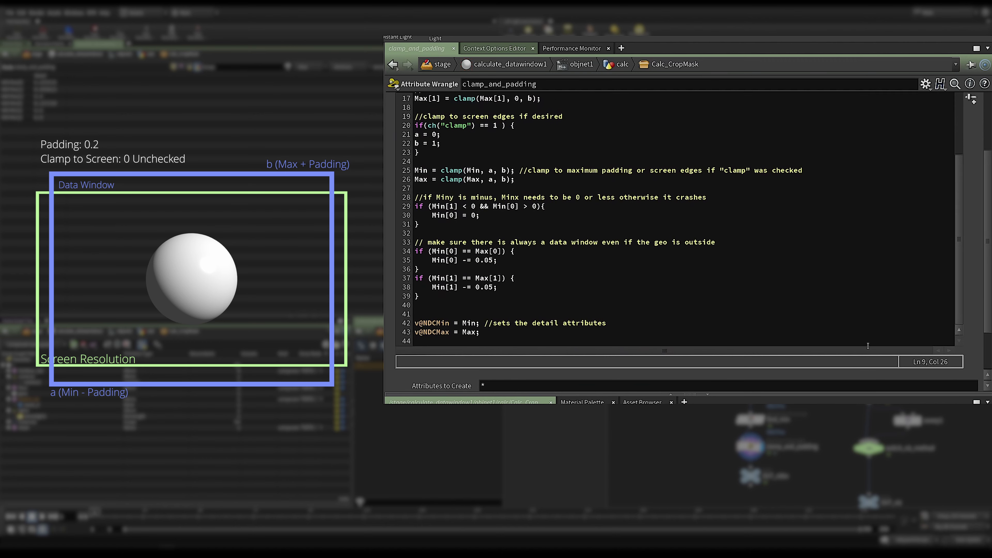
drag(415, 196, 472, 222)
click(459, 222)
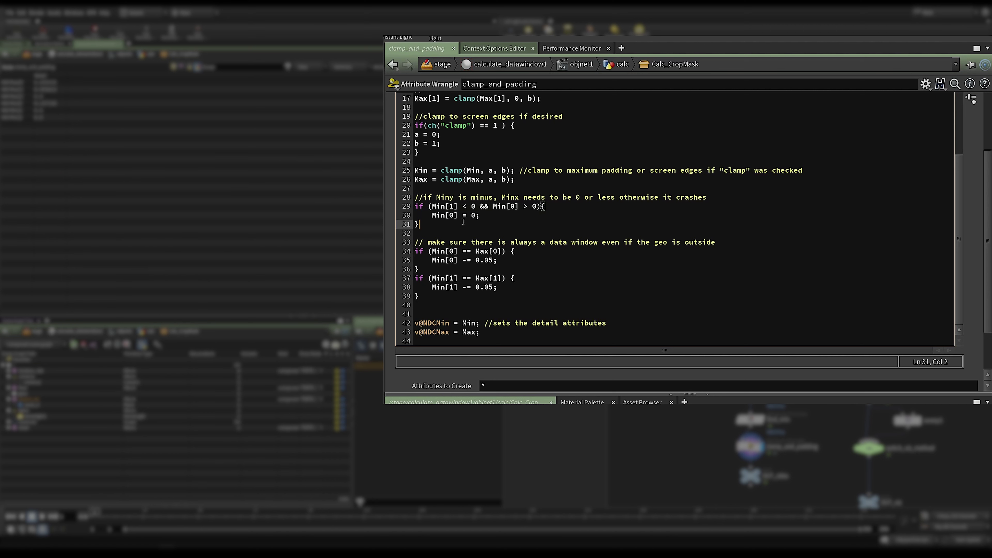
drag(445, 227, 406, 195)
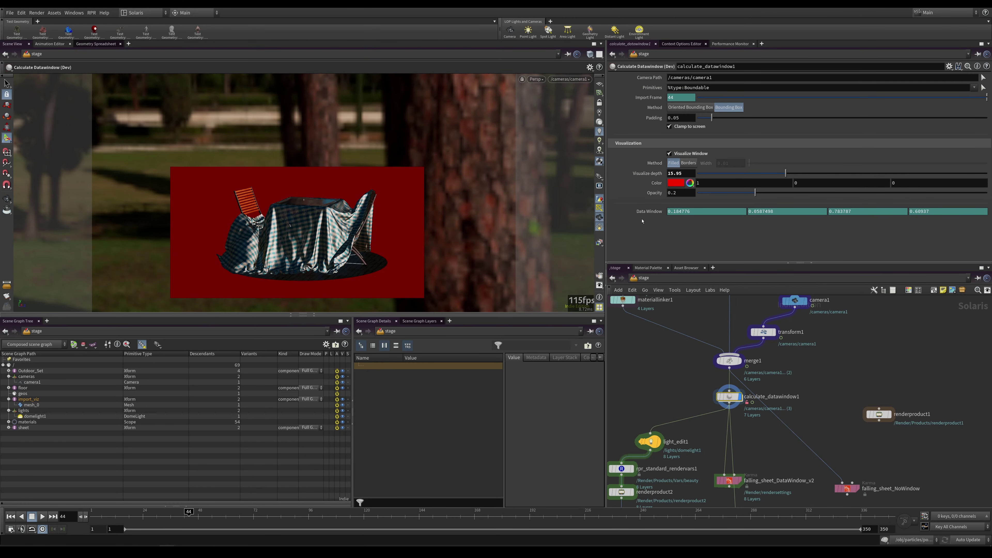
Scrub to frame 4 and compare calculate_datawindow1's window with Clamp to screen switched off and on again.
drag(190, 516, 97, 516)
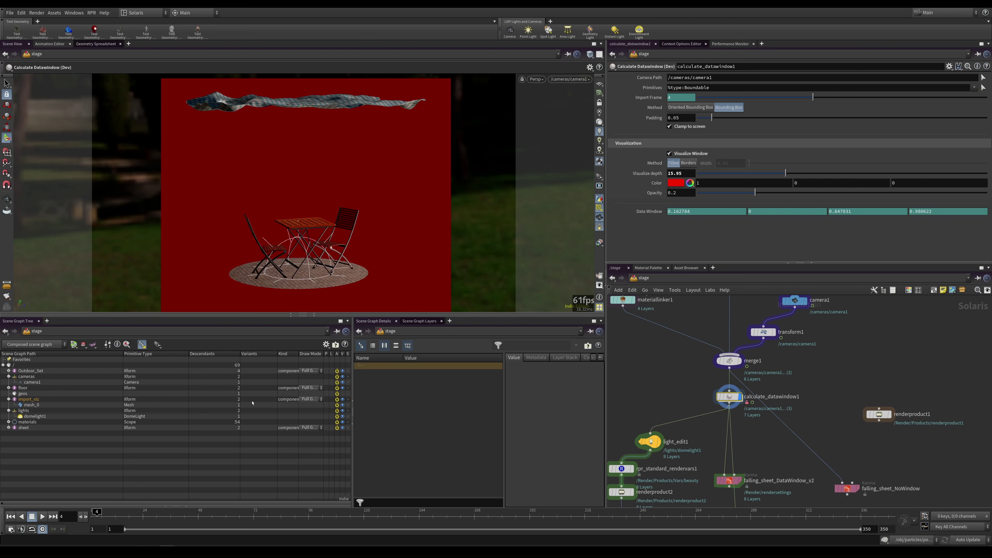
click(669, 126)
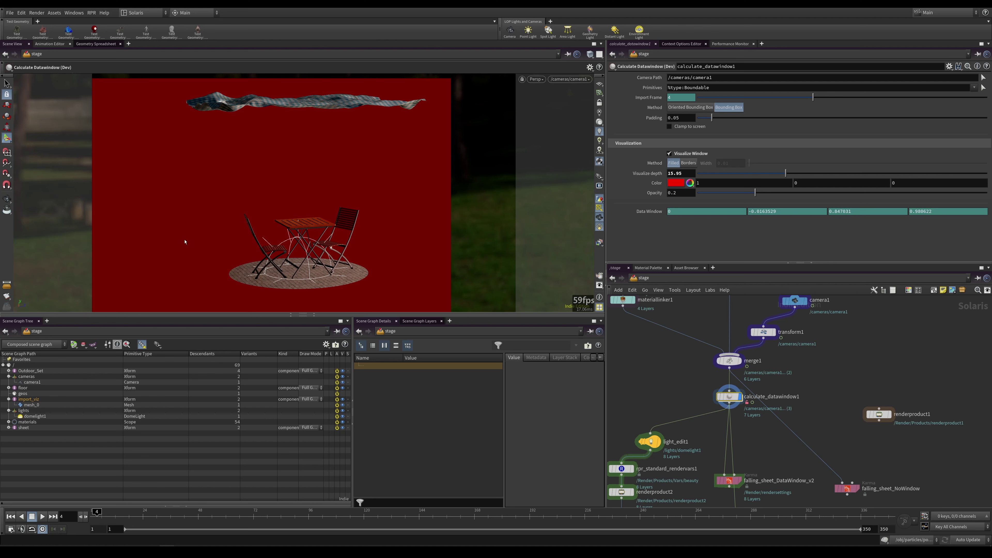
click(692, 126)
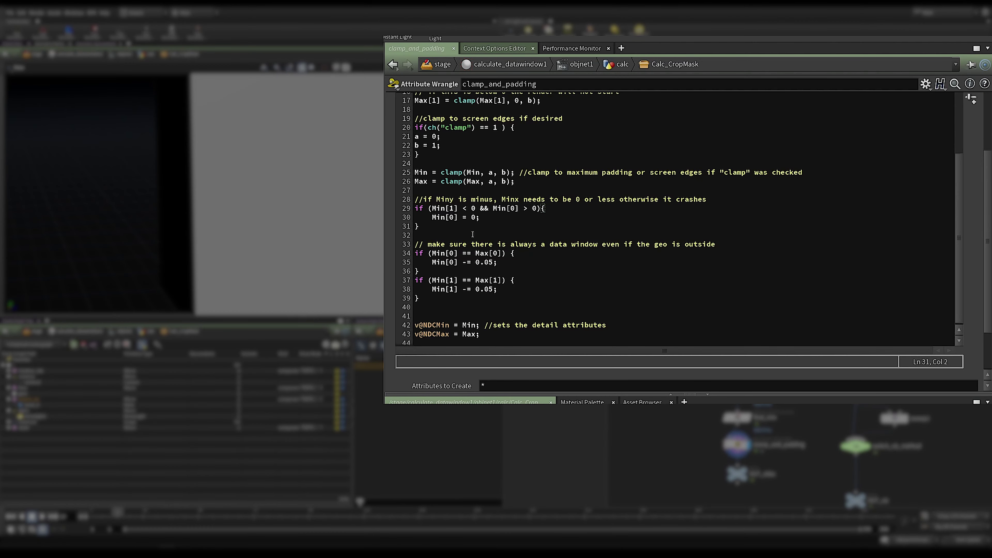
Examine the conditions that always keep a data window and the final lines writing Min and Max to NDCMin and NDCMax.
drag(599, 244, 721, 245)
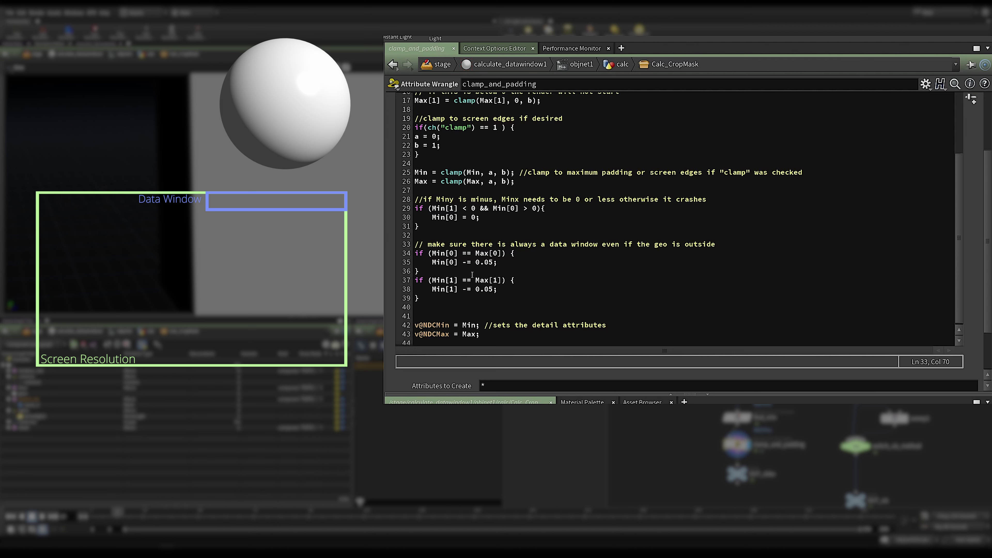
drag(960, 255, 959, 282)
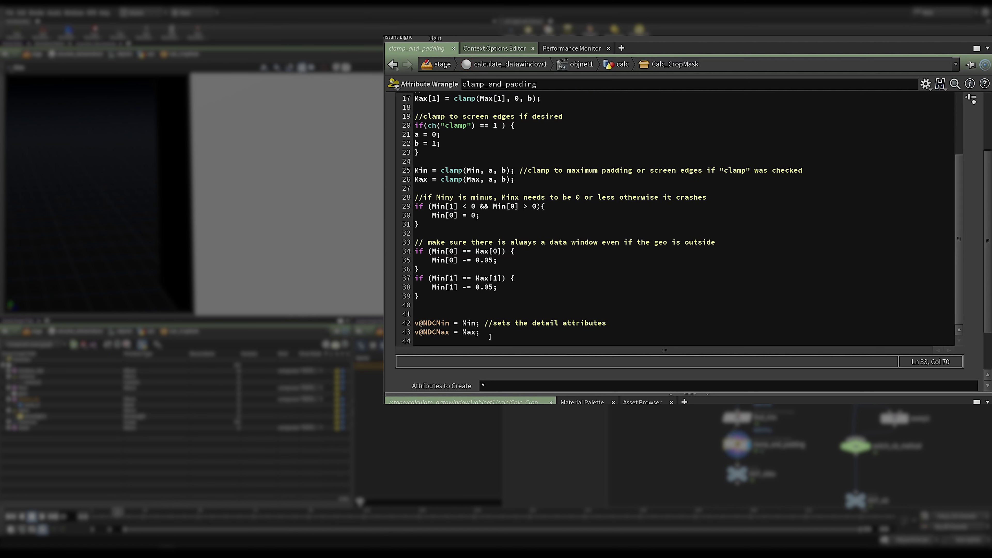
click(466, 322)
double_click(467, 323)
click(468, 323)
double_click(469, 323)
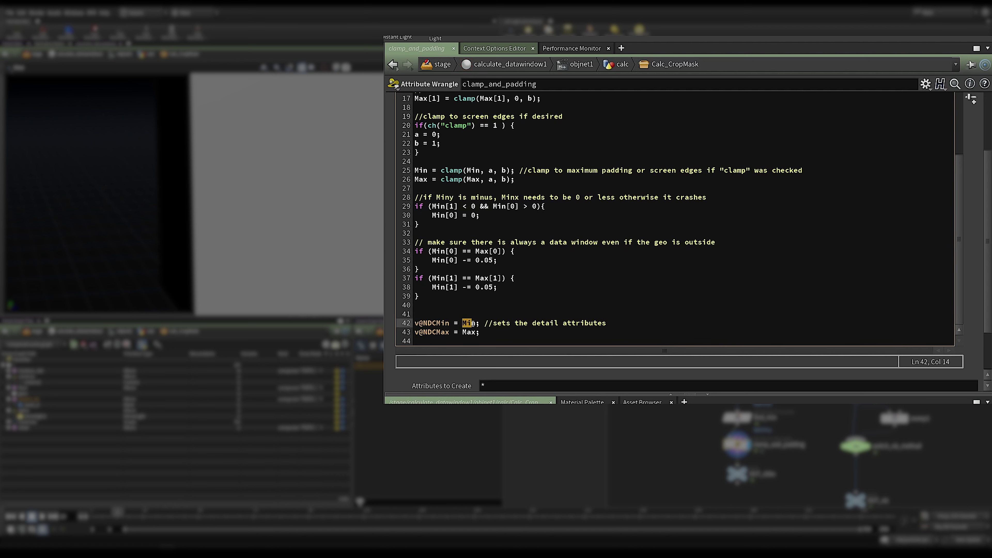
double_click(438, 322)
click(438, 323)
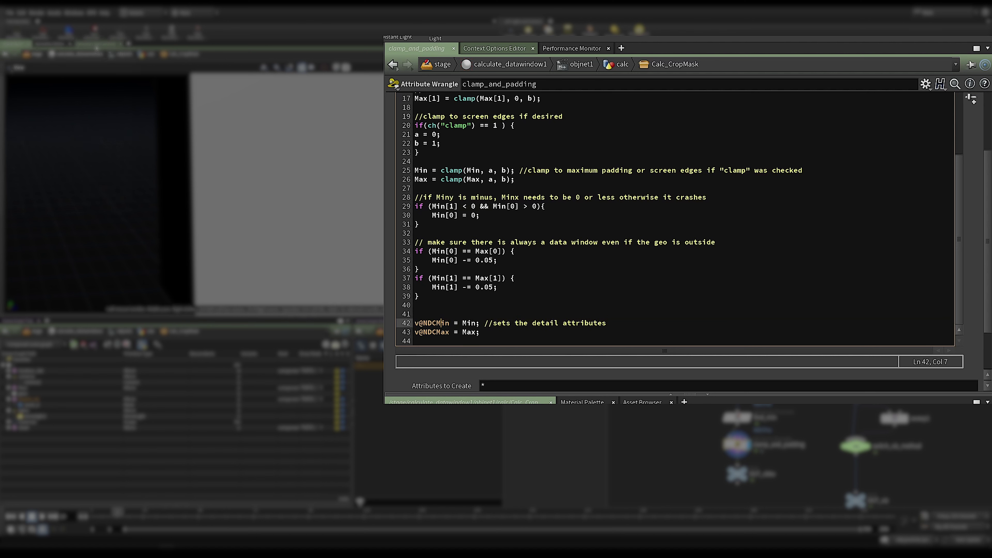
Check clamp_and_padding's detail attributes in the geometry spreadsheet and switch Data Window Result from expressions to values.
click(94, 44)
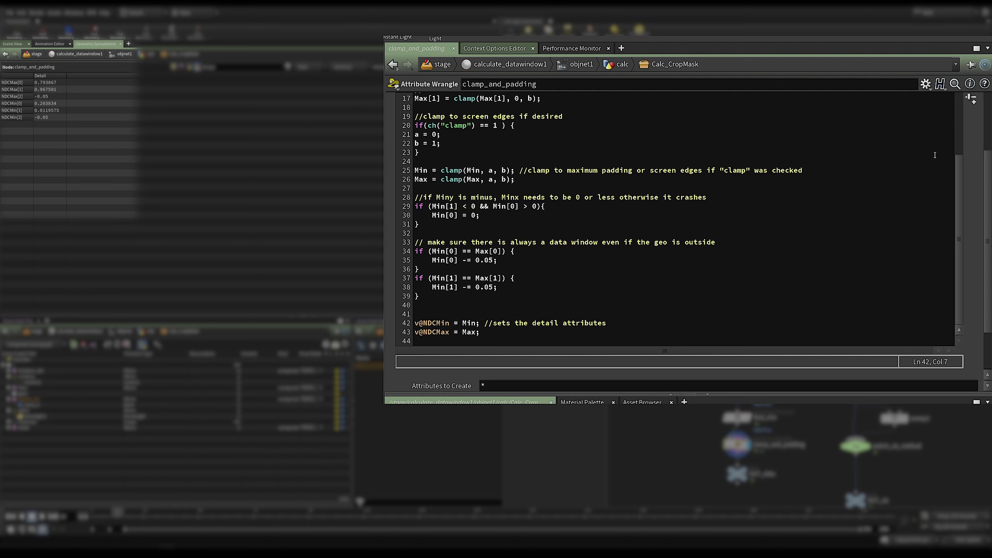
scroll(989, 184, down, 3)
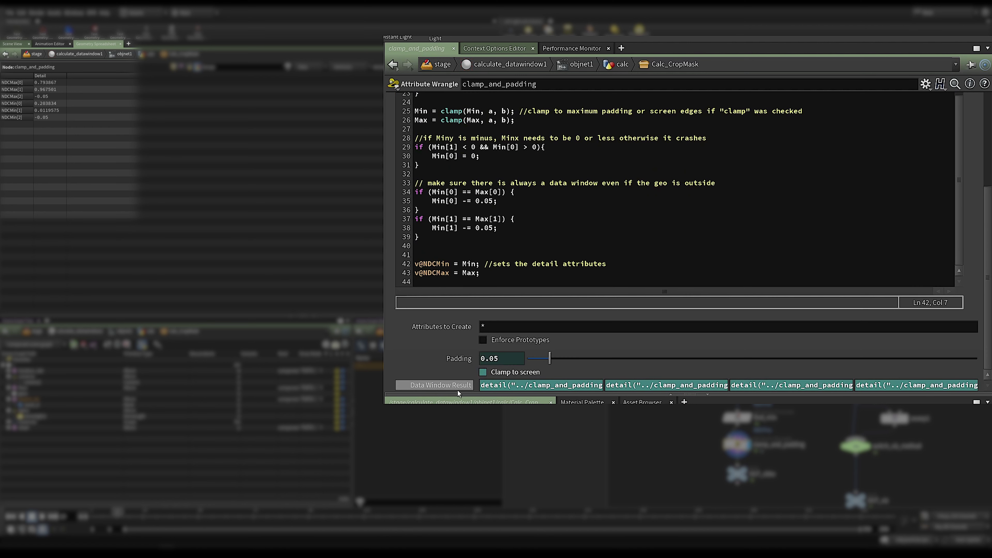
click(404, 387)
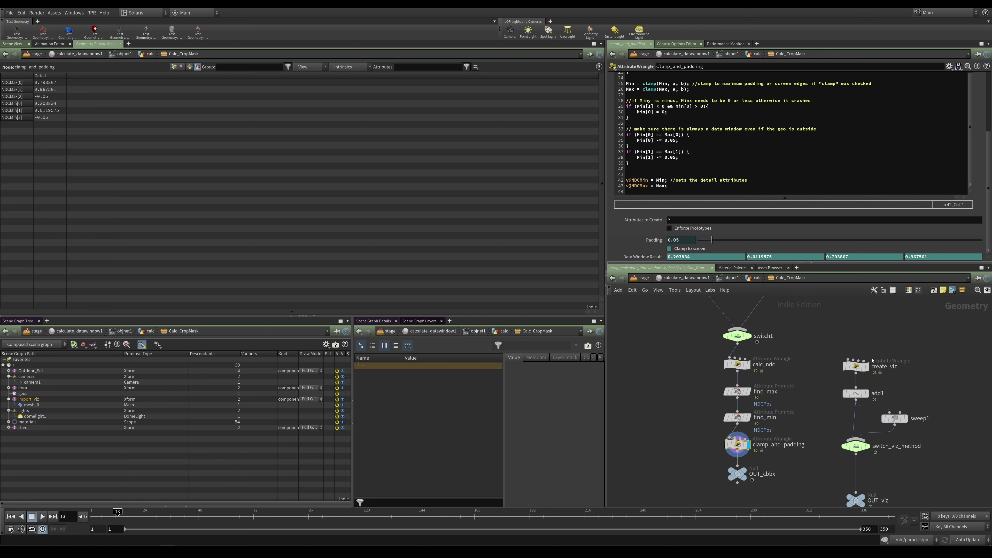
Display create_viz with its point markers in the viewport and examine the four corner points and the Depth parameter.
click(868, 366)
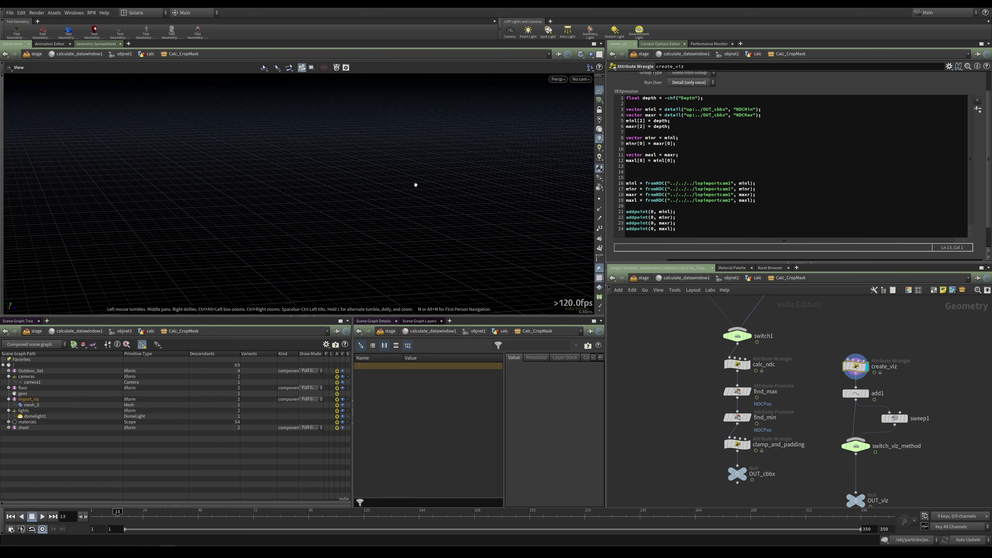
key(shift+p)
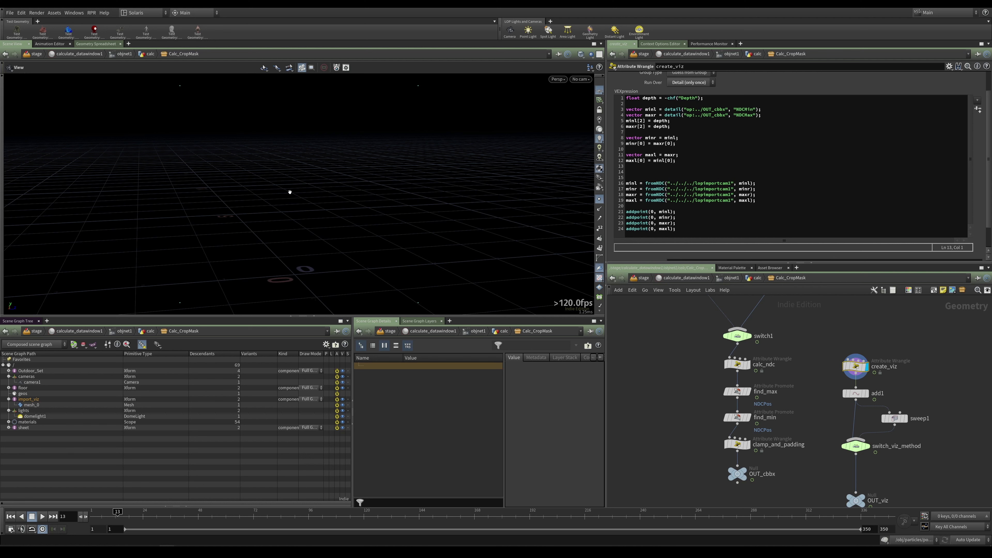
scroll(668, 138, up, 1)
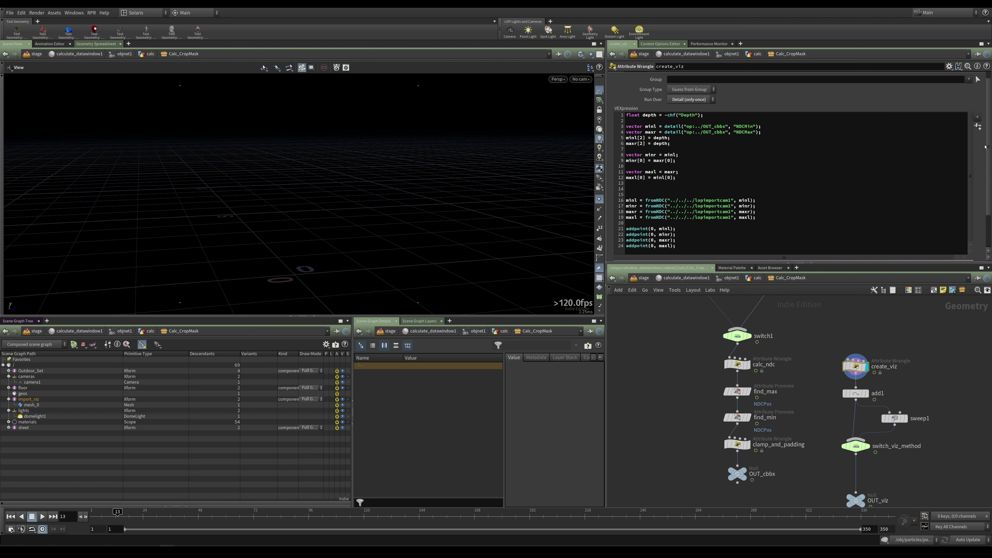
scroll(985, 147, down, 3)
mouse_move(978, 257)
mouse_down()
mouse_move(921, 258)
mouse_move(981, 257)
mouse_up()
drag(374, 211, 391, 225)
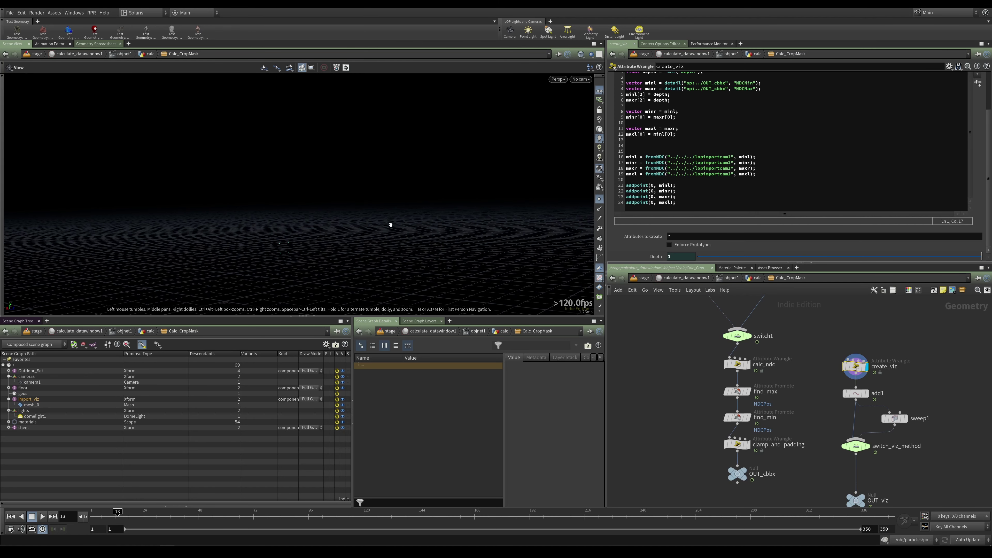
middle_drag(681, 256, 701, 235)
scroll(707, 168, up, 2)
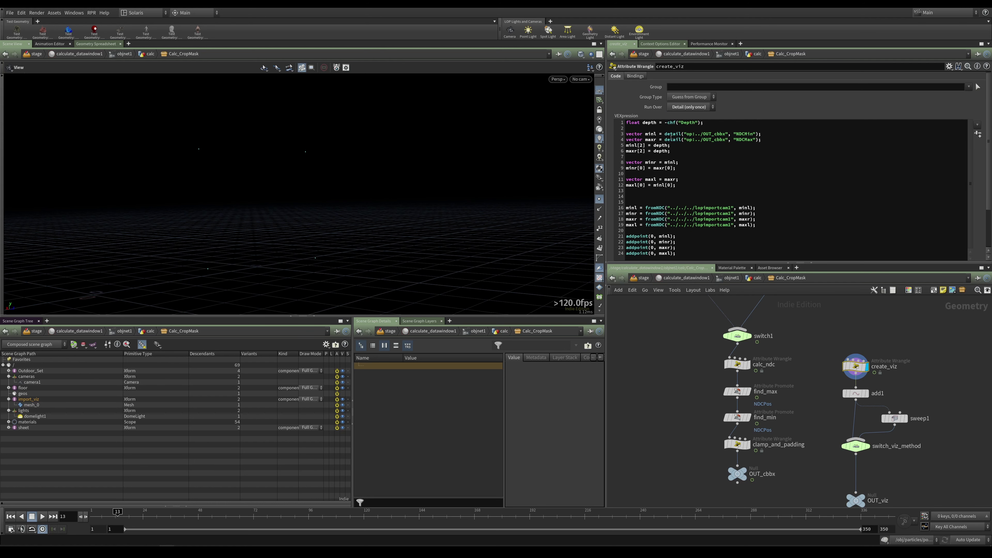
Check OUT_cbbx's detail attributes in the geometry spreadsheet and examine the create_viz lines that read NDCMin and NDCMax into corner vectors.
drag(703, 468, 768, 494)
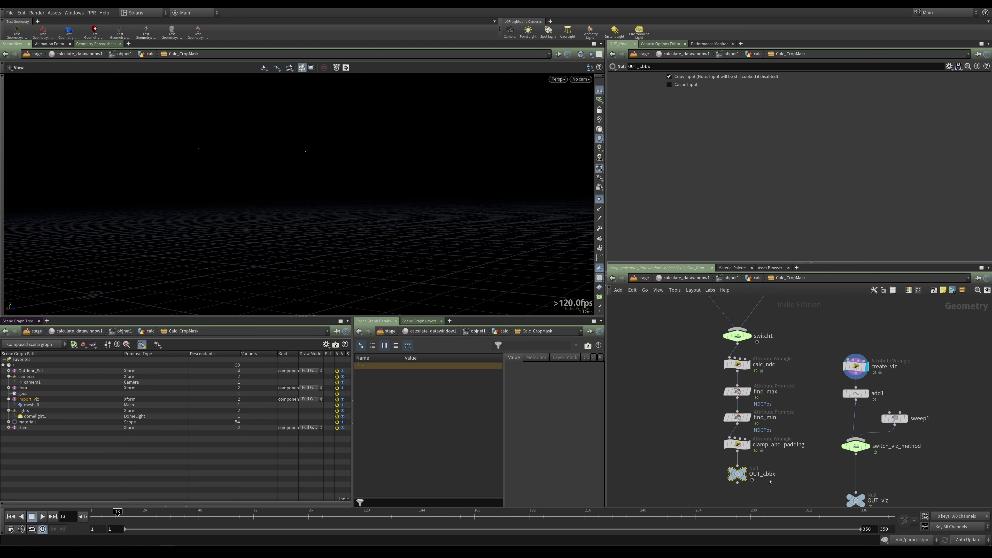
click(96, 43)
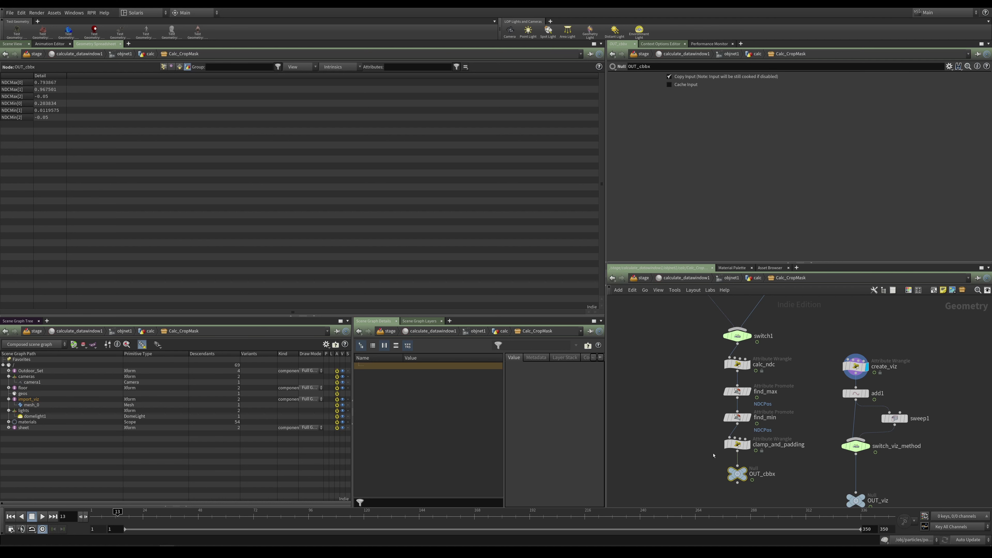
click(856, 367)
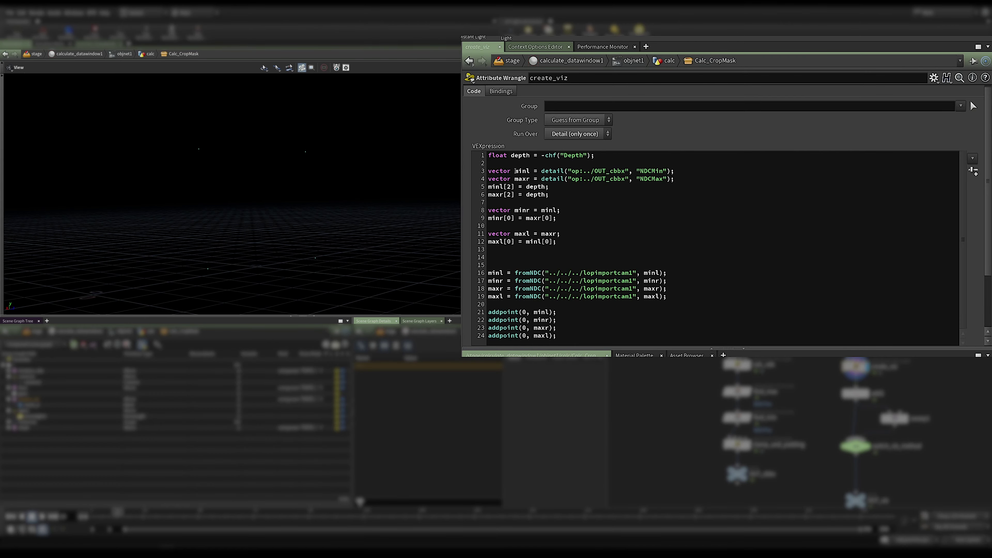
double_click(652, 134)
drag(514, 179, 557, 190)
double_click(524, 179)
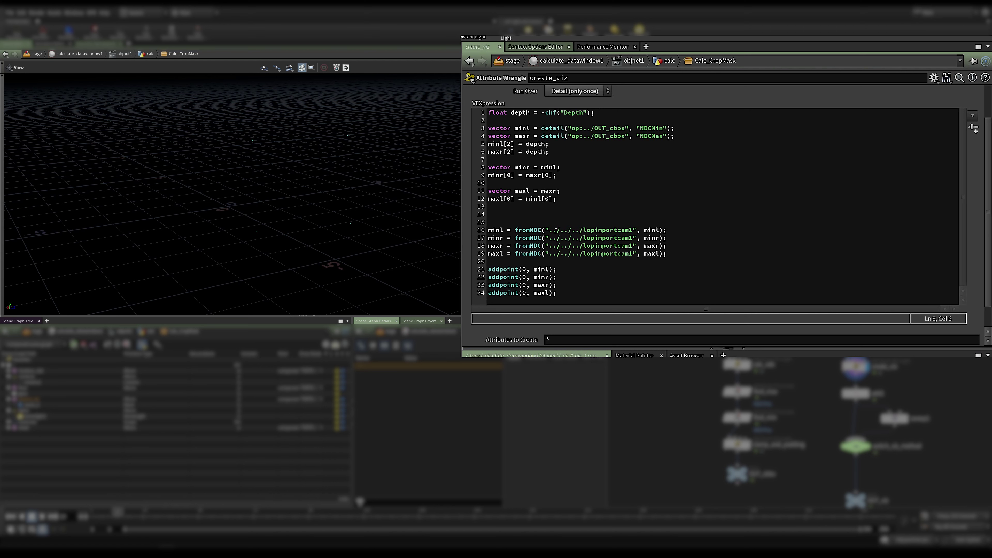
Compare the fromNDC lines and lopimportcam1 path in create_viz with the toNDC expression in calc_ndc.
double_click(521, 229)
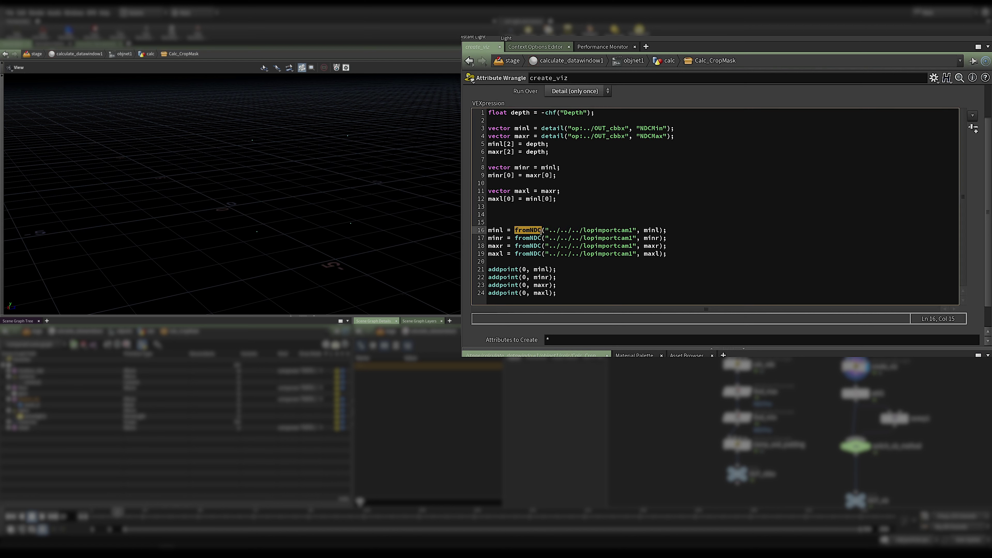
click(726, 366)
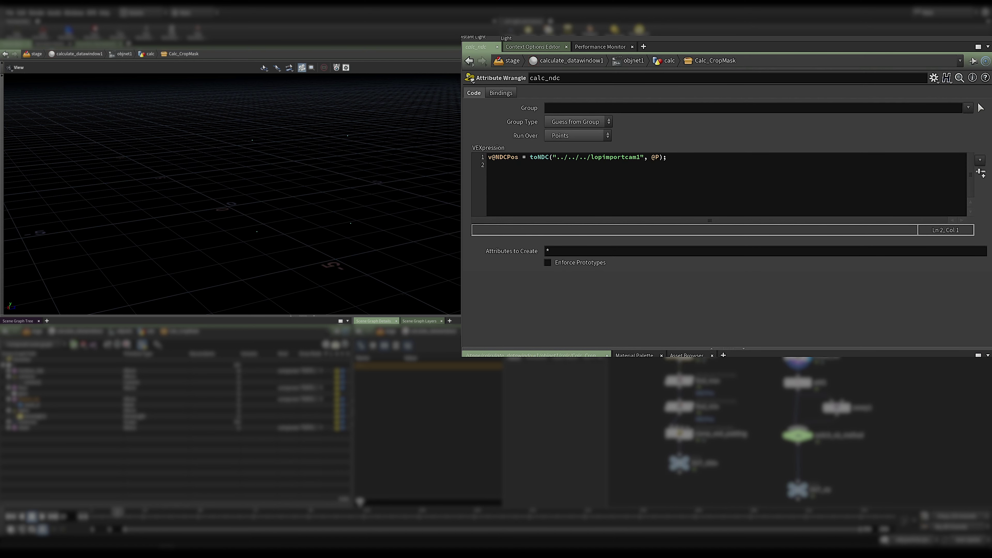
click(680, 462)
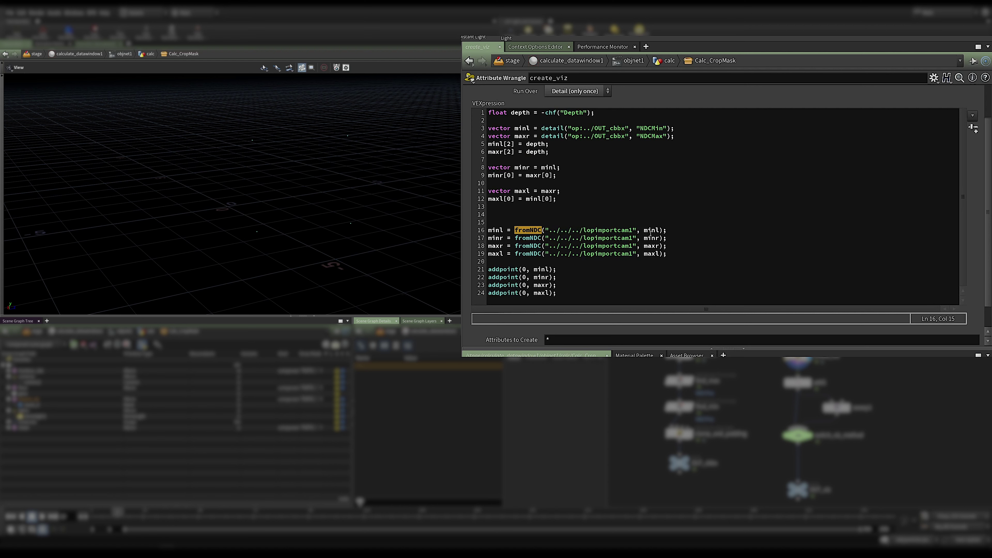
drag(635, 229, 552, 230)
click(694, 362)
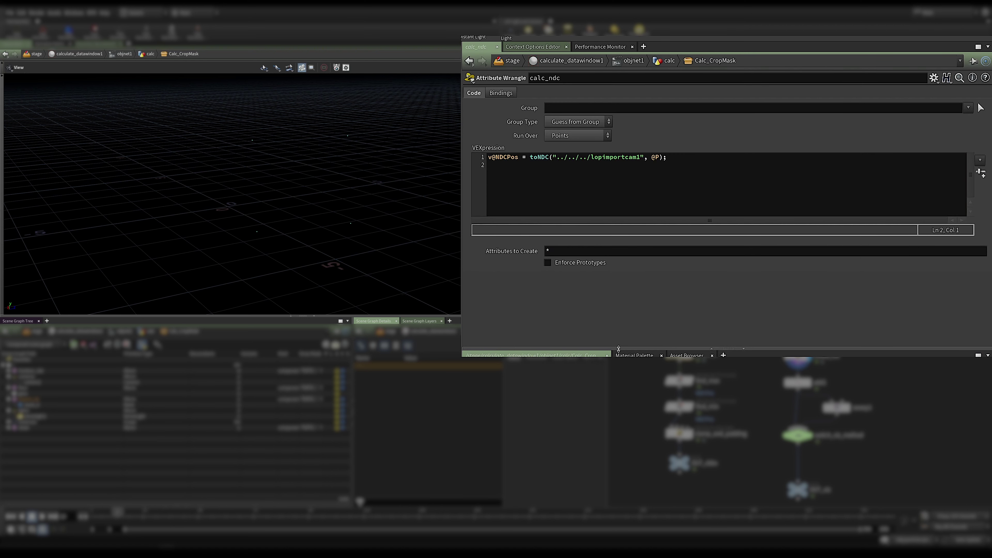
click(819, 366)
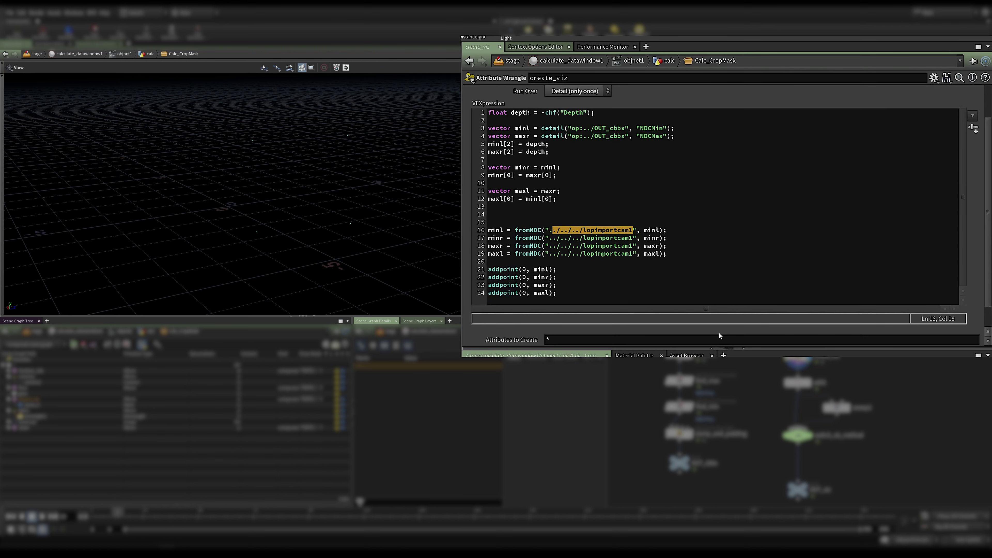
click(657, 234)
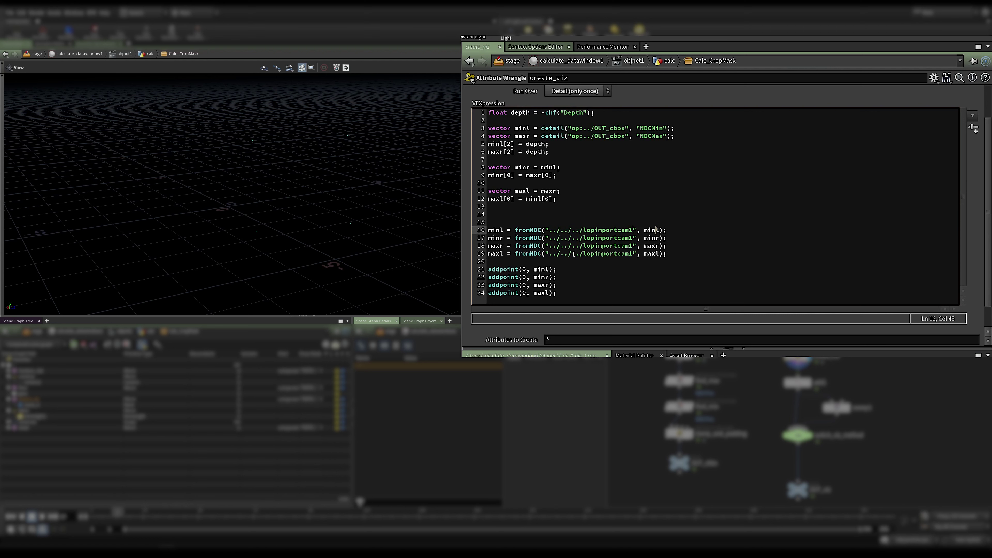
Highlight the addpoint calls on lines 21 to 24 and check add1's closed polygon while scrubbing to frame 26.
drag(558, 293, 488, 270)
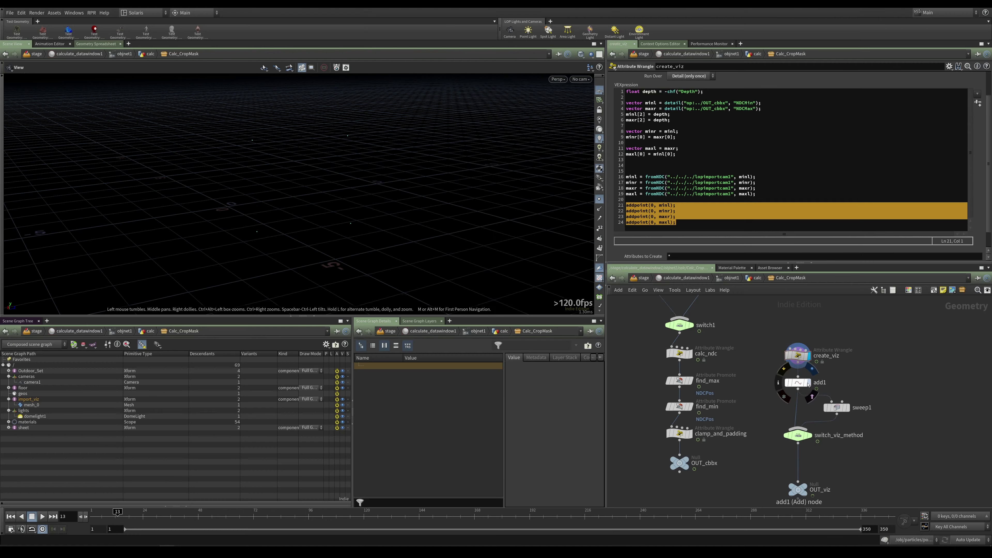
click(782, 382)
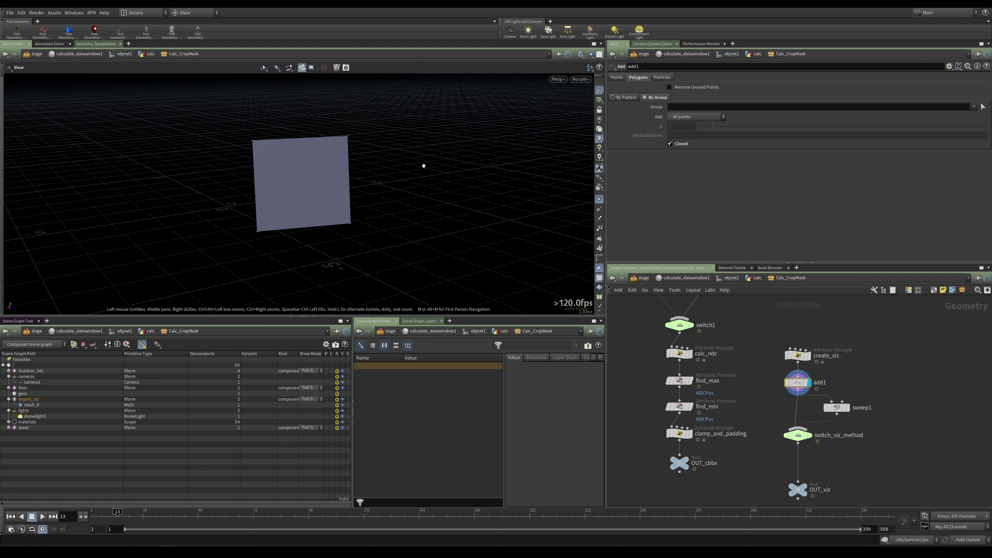
drag(125, 515, 148, 517)
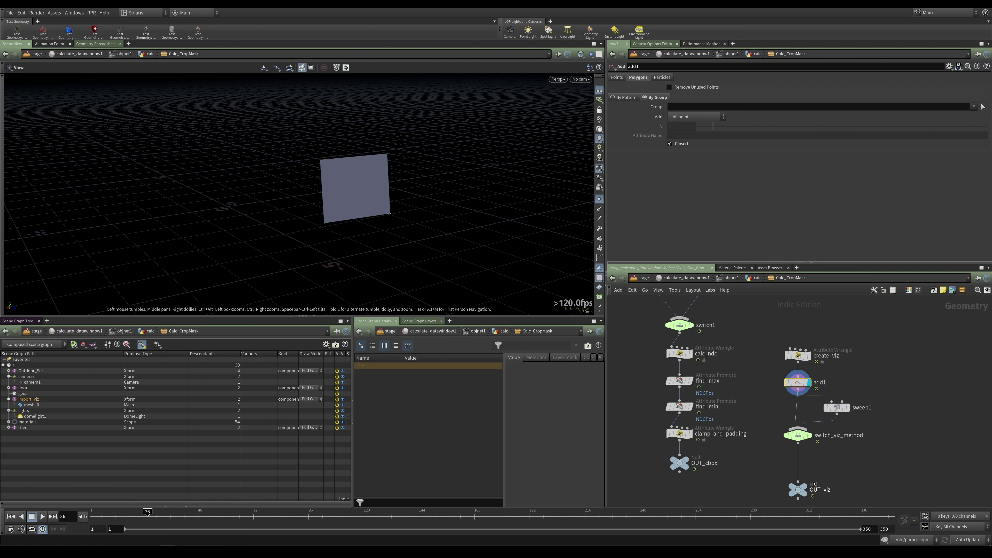
Display sweep1 and inspect a corner of its border-style visualization up close in the viewport.
click(847, 407)
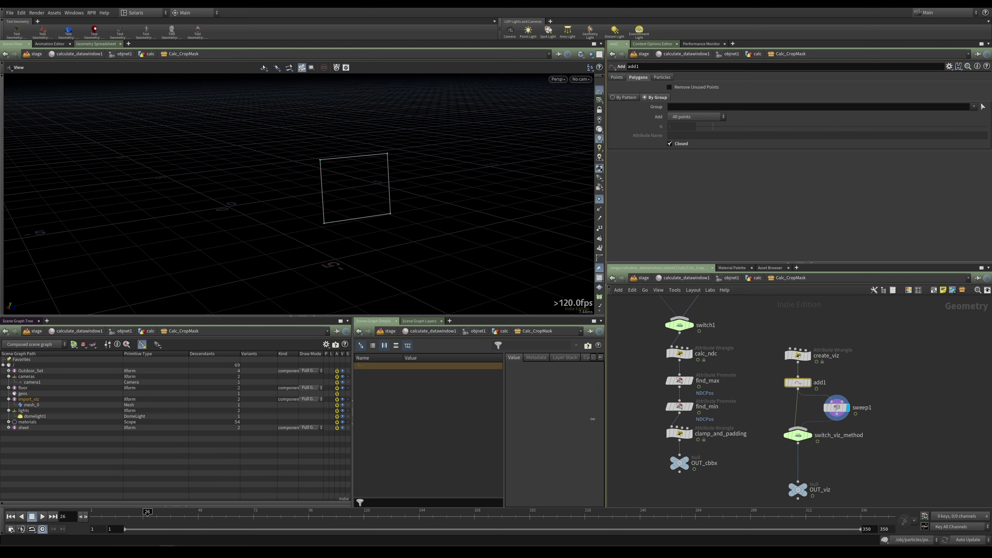
scroll(365, 160, up, 5)
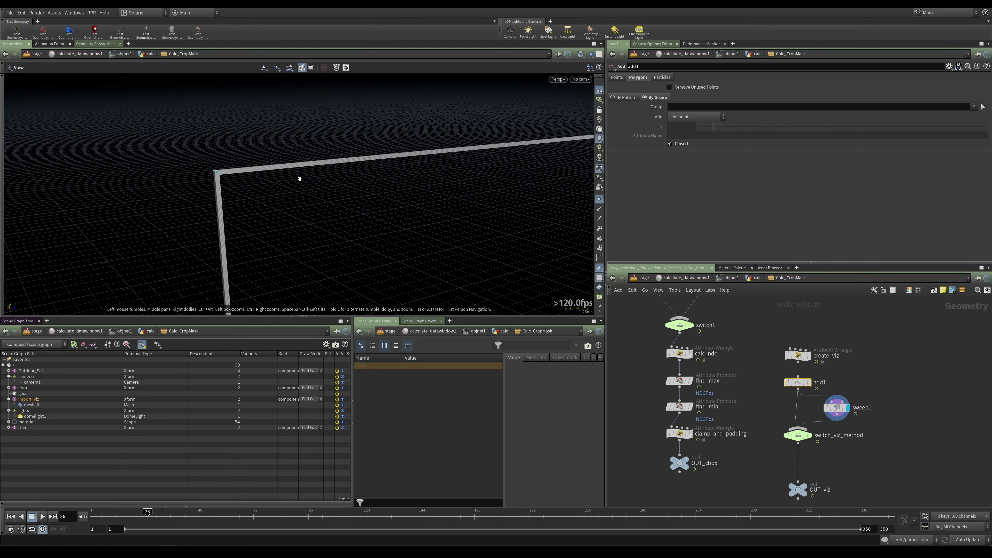
mouse_move(246, 172)
mouse_down()
mouse_move(312, 158)
mouse_move(219, 172)
mouse_move(287, 164)
mouse_move(255, 187)
mouse_up()
Return to the stage network, scrub to frame 25 and set calculate_datawindow1's Visualize depth to 26.88.
key(u)
key(u)
key(u)
key(u)
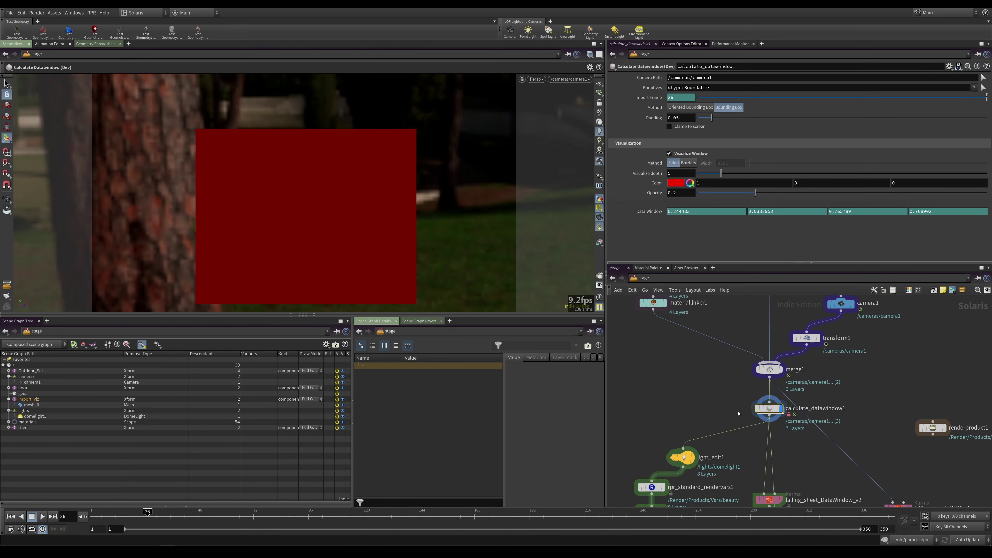
click(128, 525)
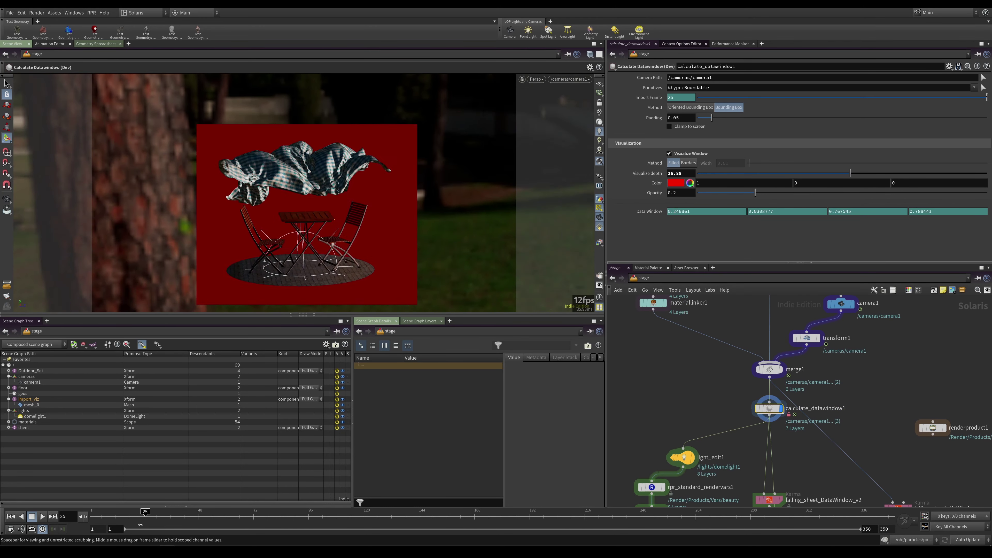
drag(127, 525, 125, 529)
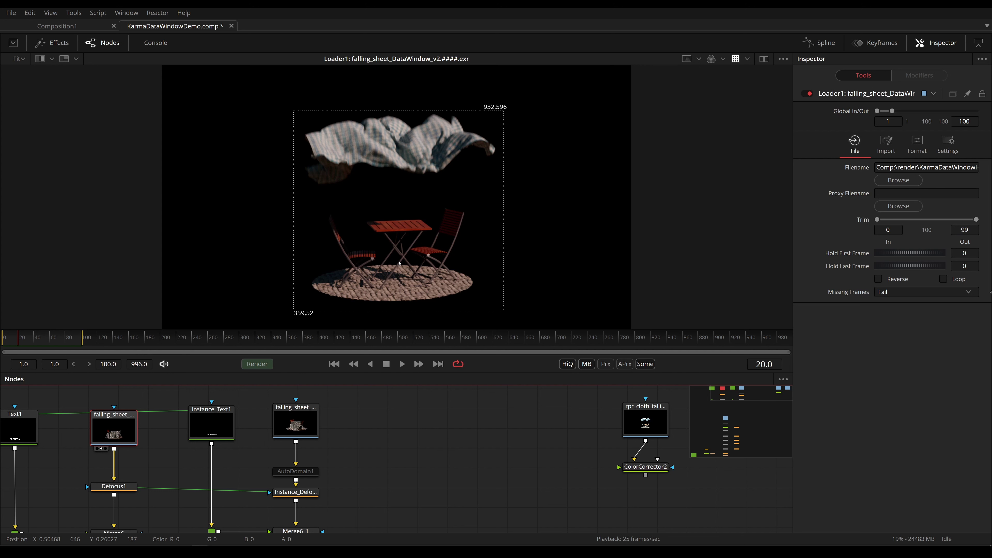
Switch to Fusion, view the falling_sheet_XPU_DataWindow_v2 render and inspect its playback and data window up to frame 3.
middle_drag(515, 461, 315, 455)
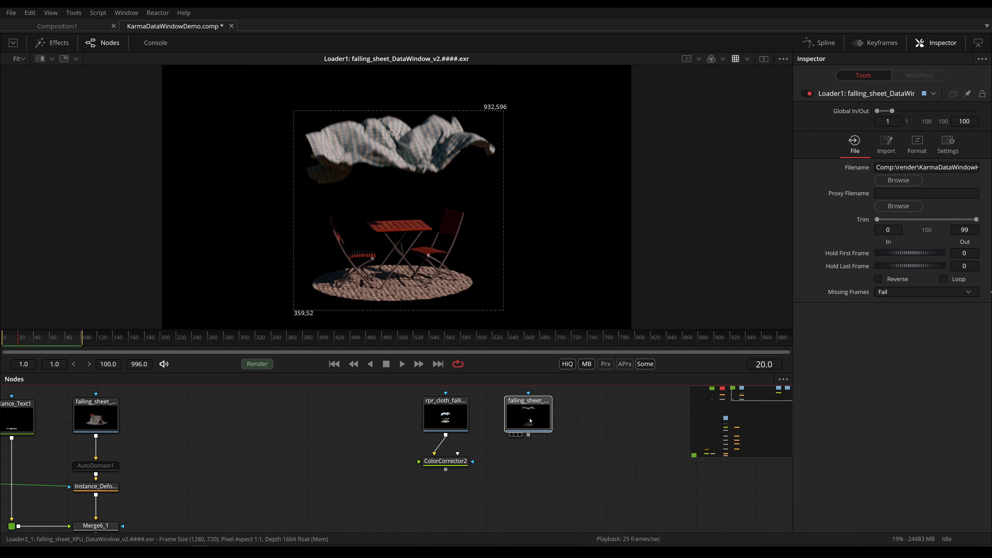
drag(527, 415, 376, 278)
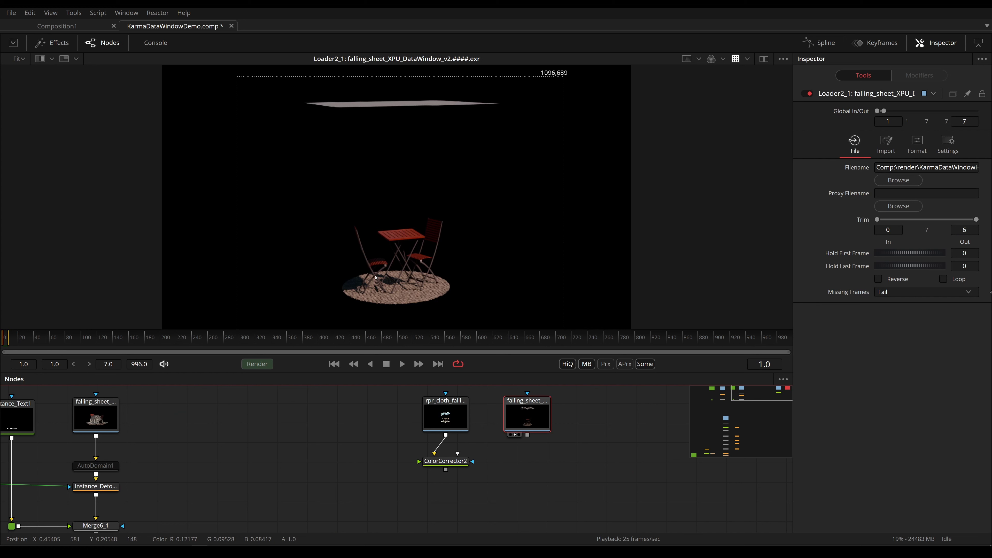
ctrl+scroll(394, 271, down, 1)
key(space)
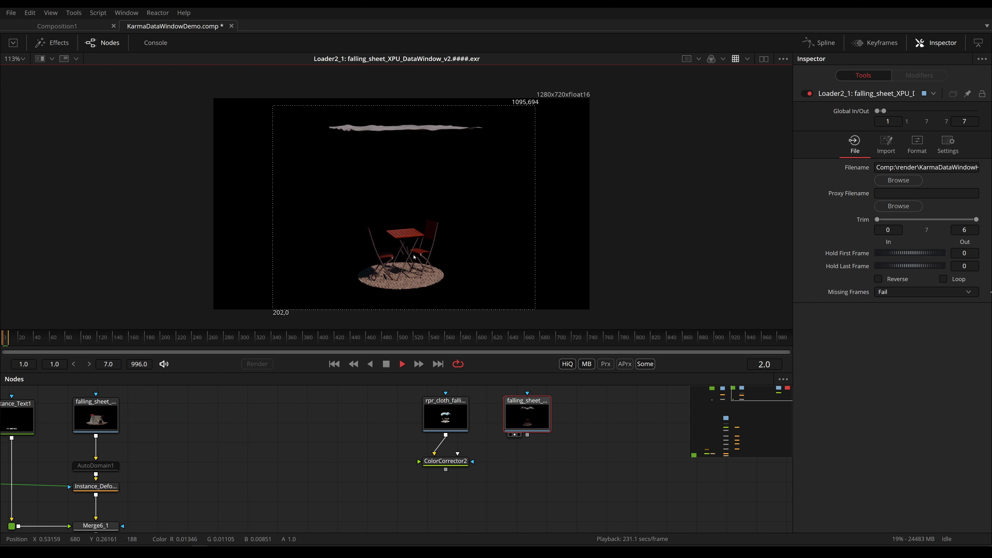
key(space)
key(Left)
ctrl+scroll(416, 257, up, 3)
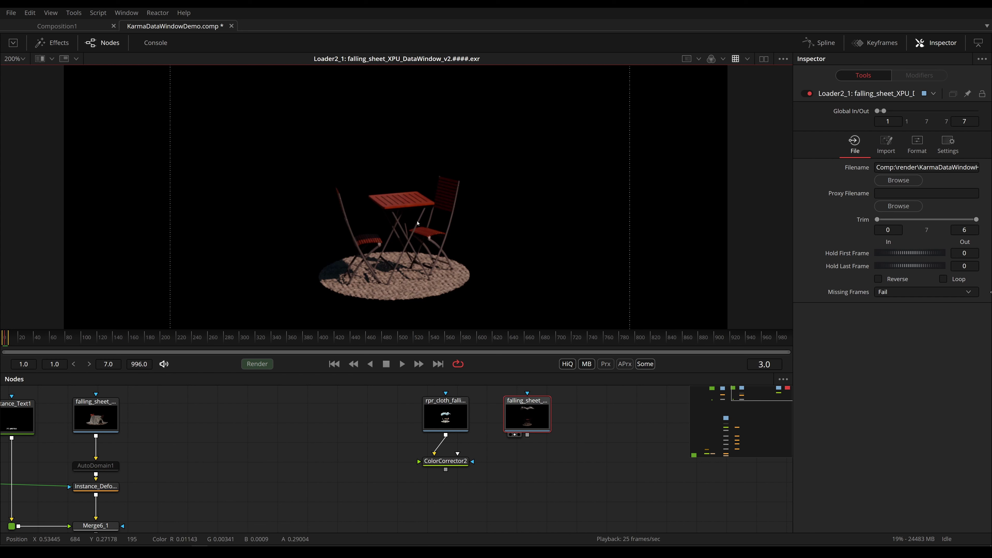
key(ctrl+f)
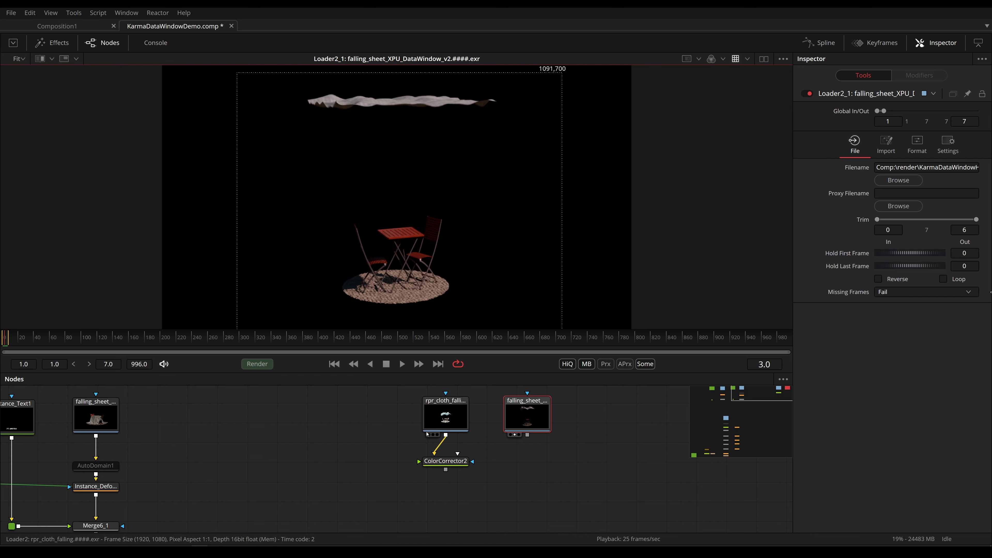
View the color-corrected rpr_cloth_falling render through ColorCorrector2, play it and inspect the table and chairs at frame 11.
click(440, 466)
key(1)
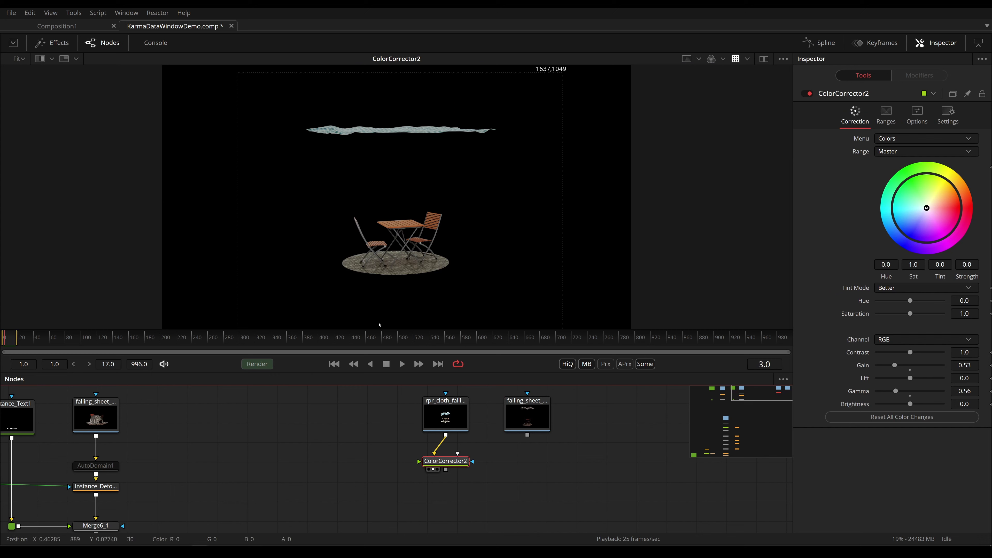
key(space)
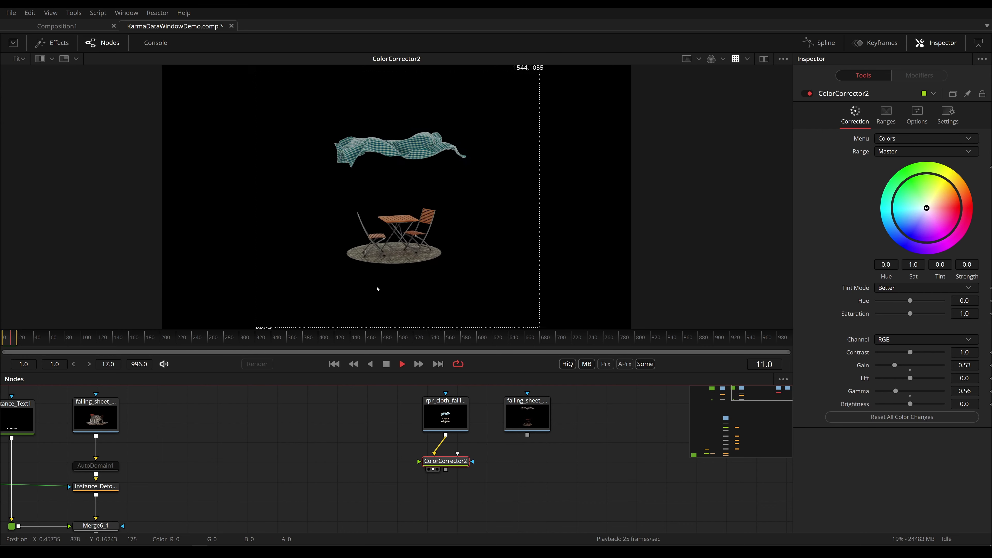
key(space)
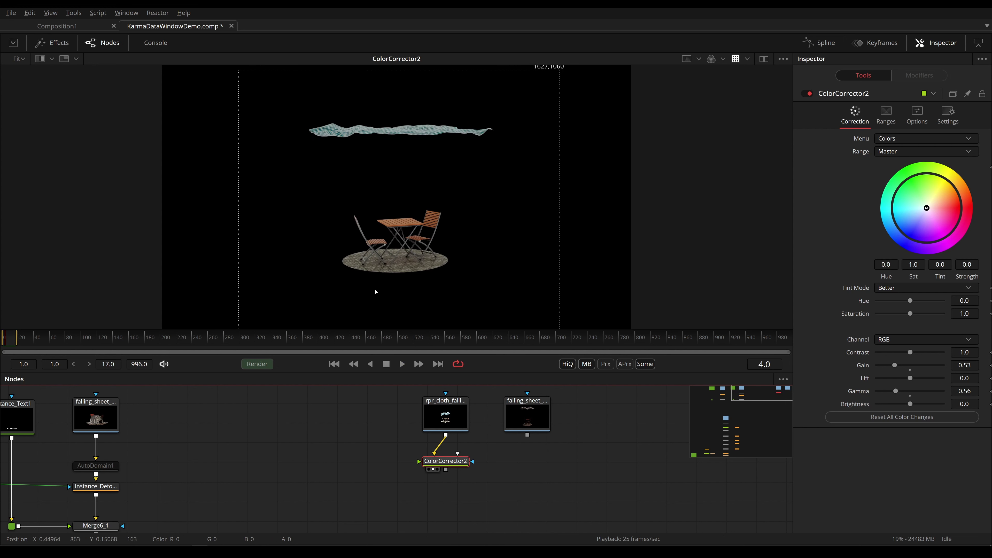
ctrl+scroll(457, 217, up, 3)
ctrl+scroll(453, 211, up, 1)
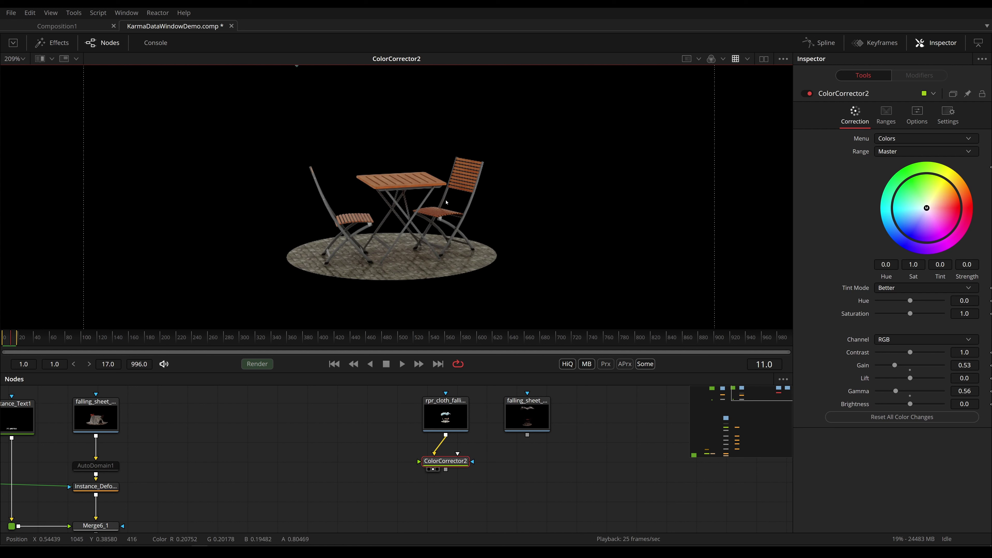
middle_drag(441, 201, 423, 232)
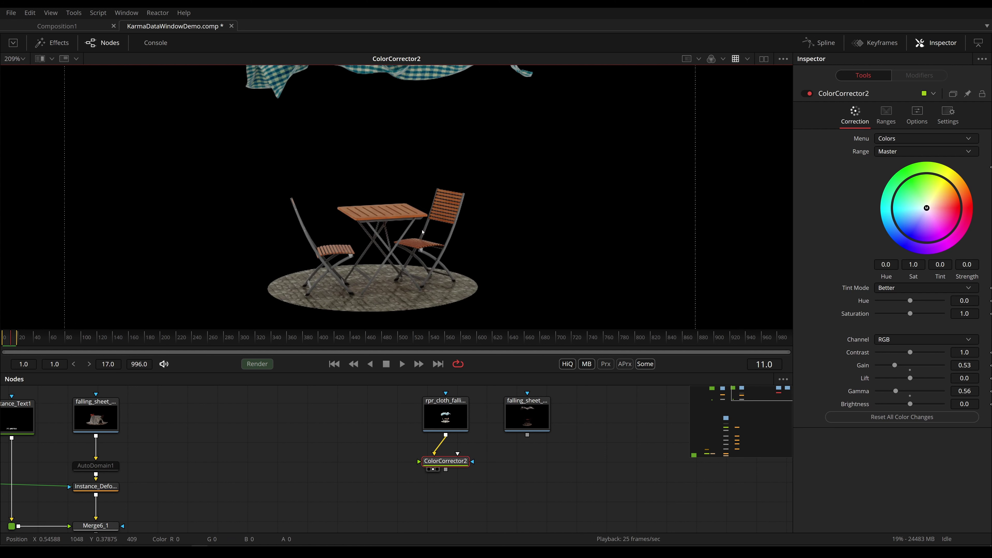
key(ctrl+f)
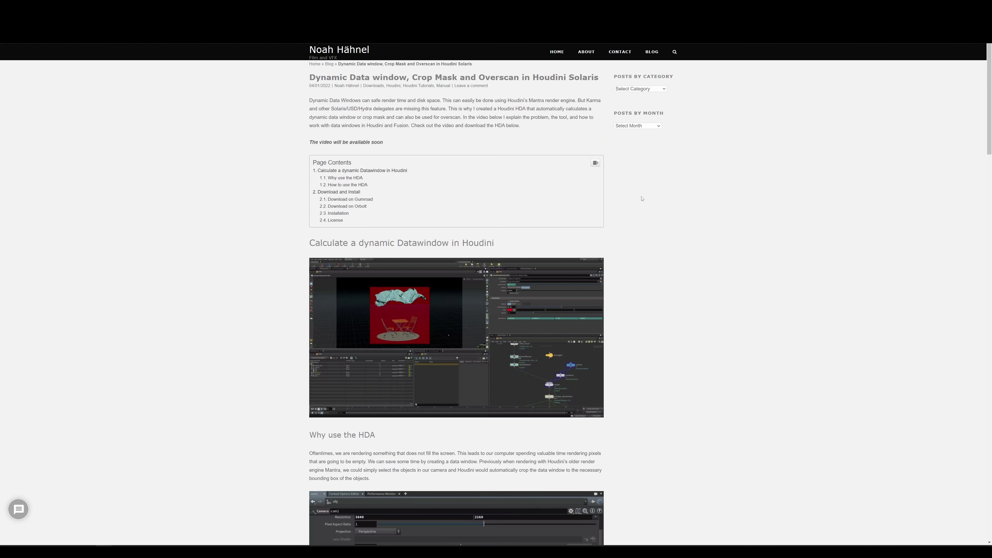
Go to the blog post's Gumroad download section, open the Calculate Data Window HDA's product page and show its second preview image.
click(370, 199)
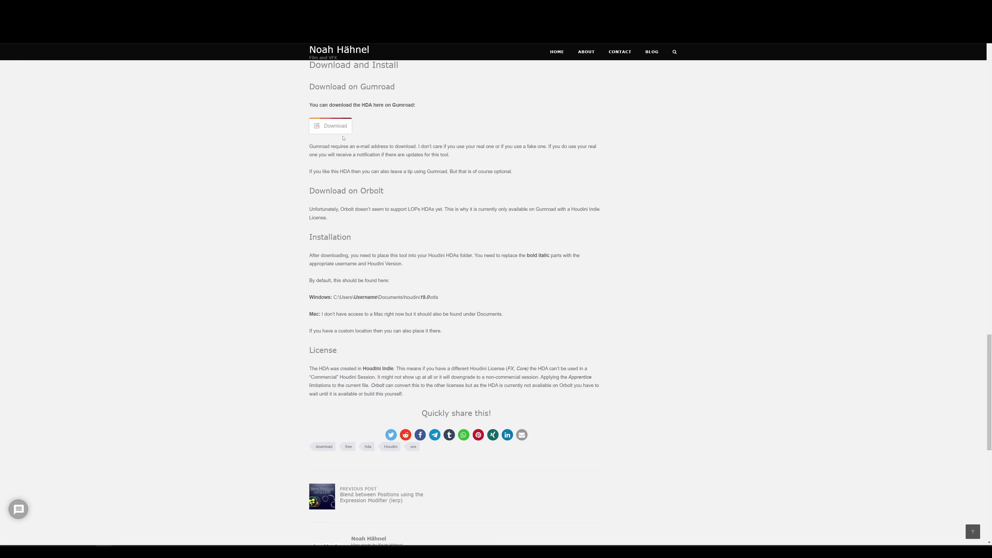
click(339, 126)
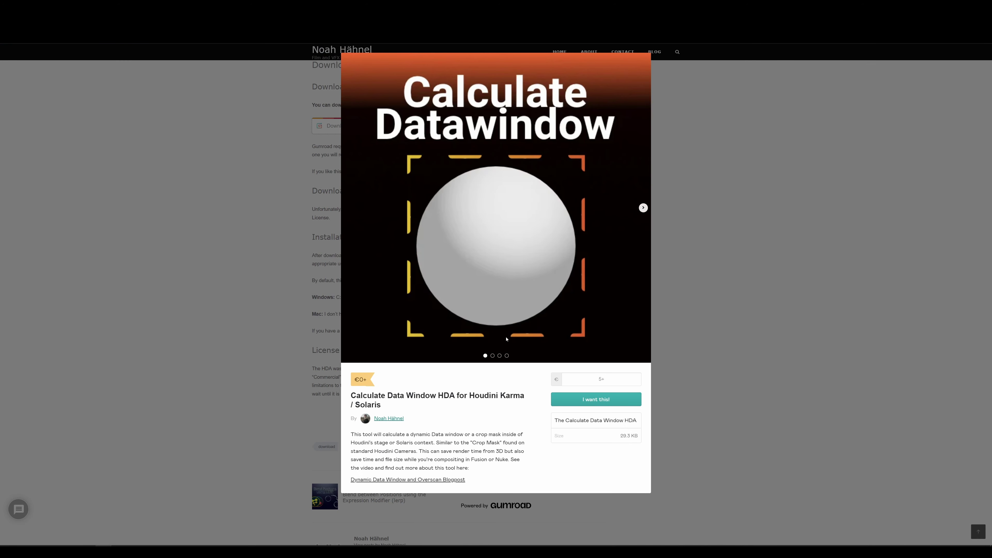
click(643, 208)
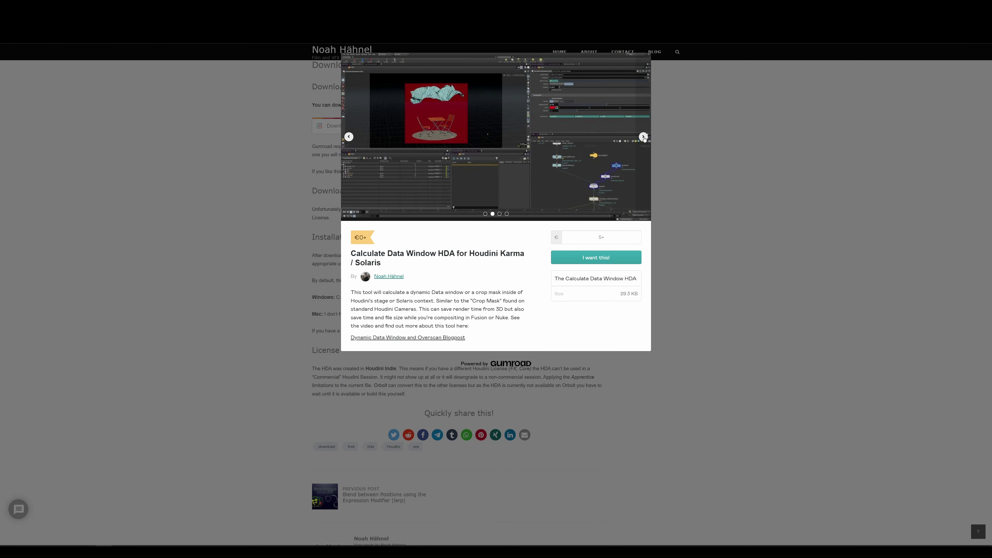